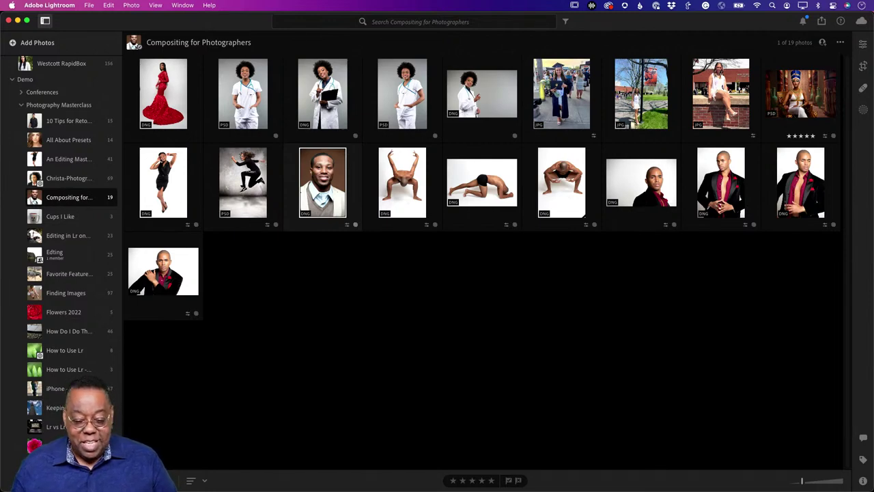
Preview the red-dress and graduation photos full screen in the Lightroom album
left_click(161, 107)
key("f")
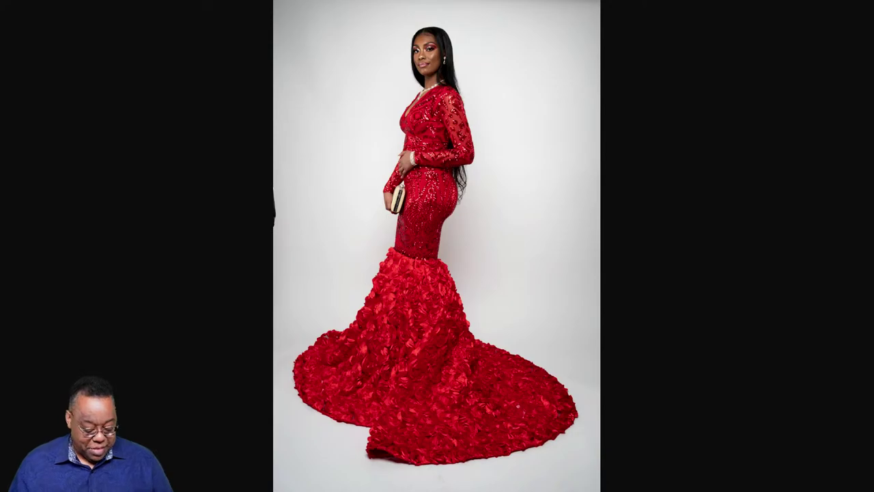
key("g")
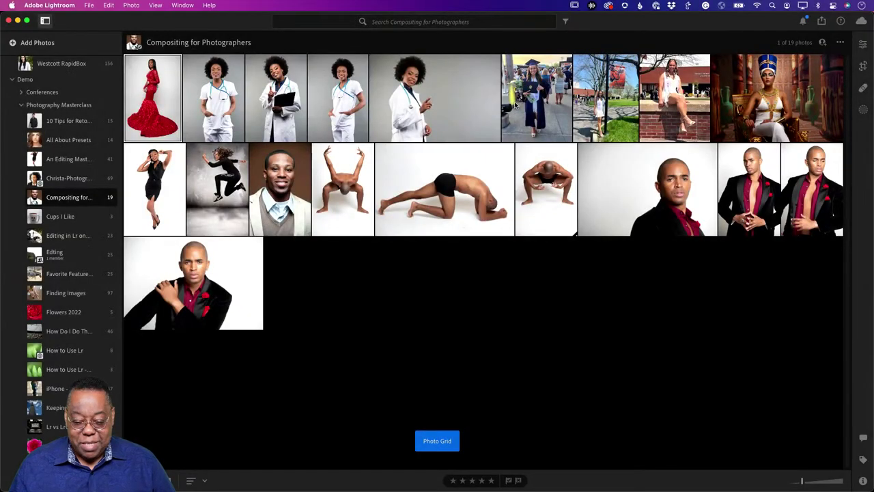
left_click(536, 100)
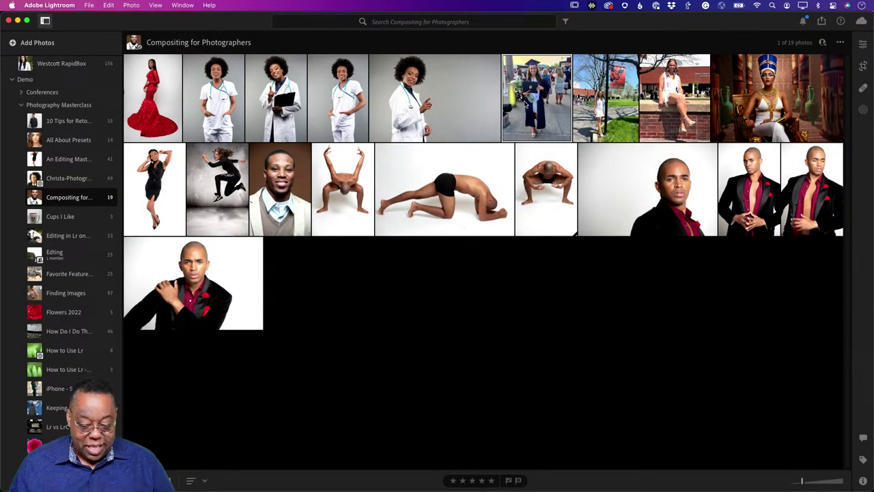
key("f")
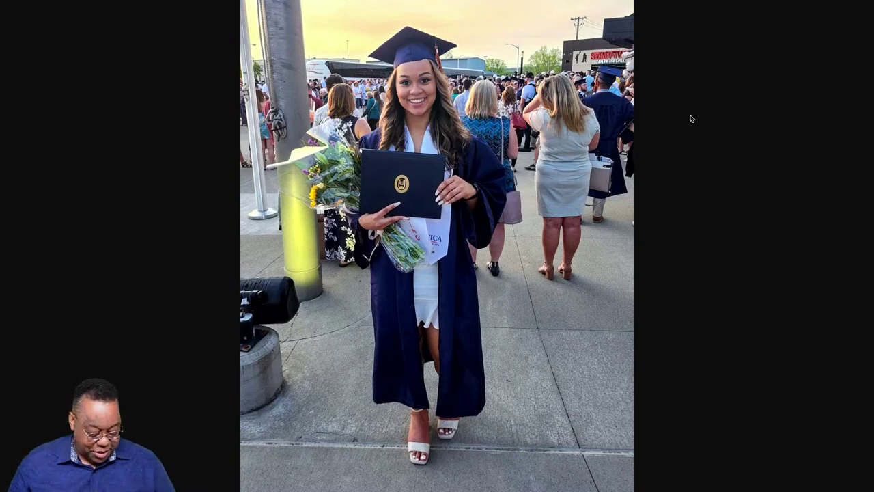
key("Escape")
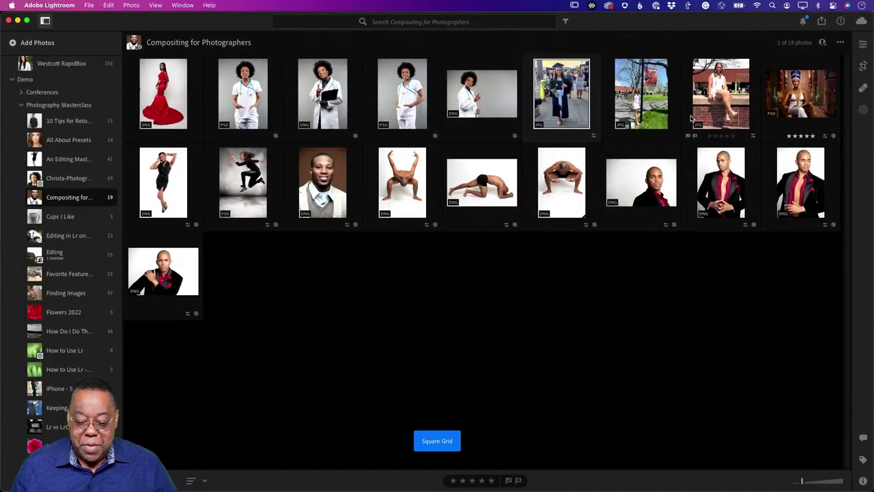
Preview the brick-wall and banner-pole photos full screen, then reselect the red-dress photo
left_click(713, 97)
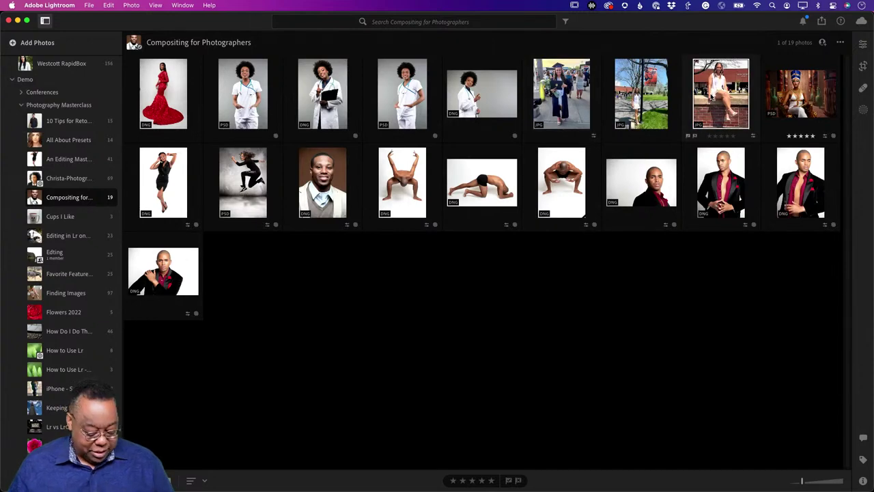
key("f")
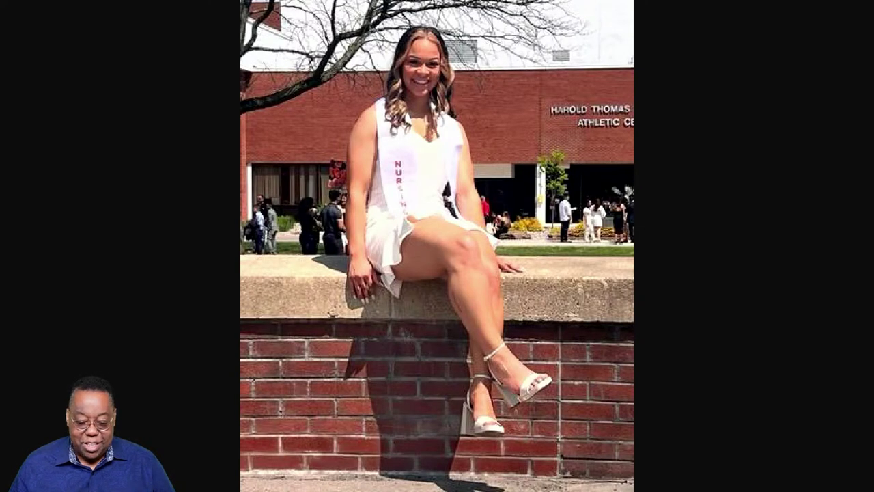
key("g")
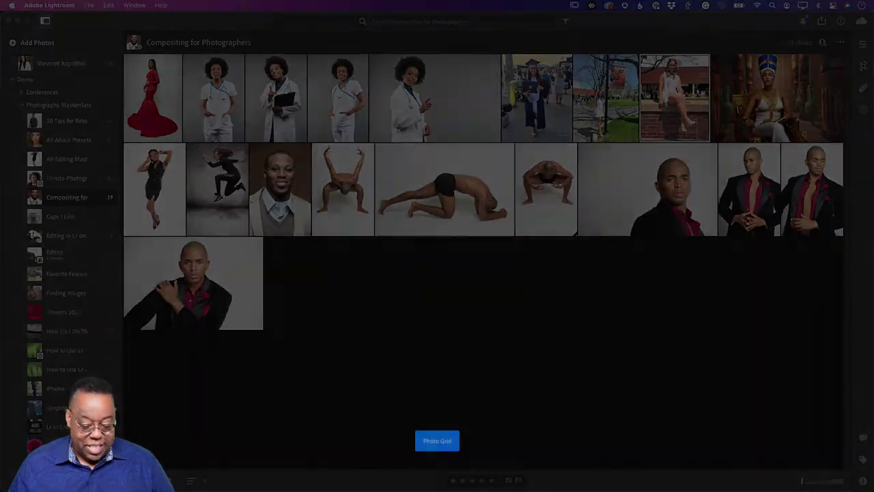
left_click(620, 118)
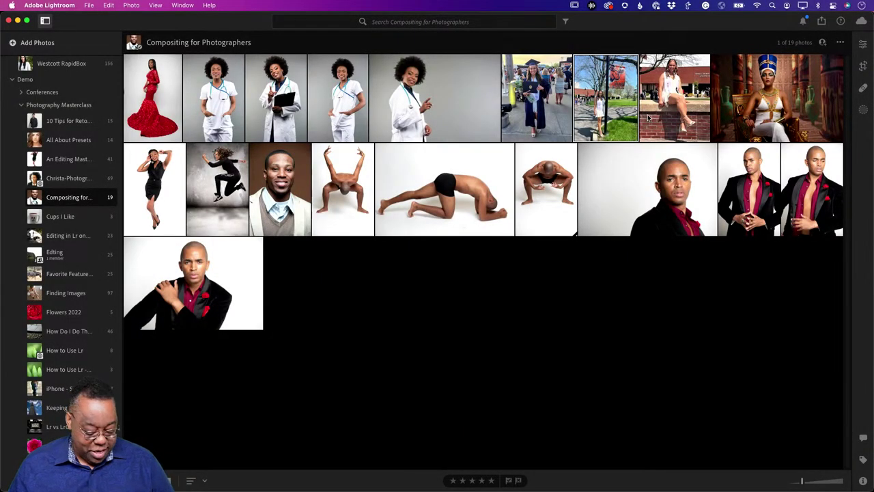
key("f")
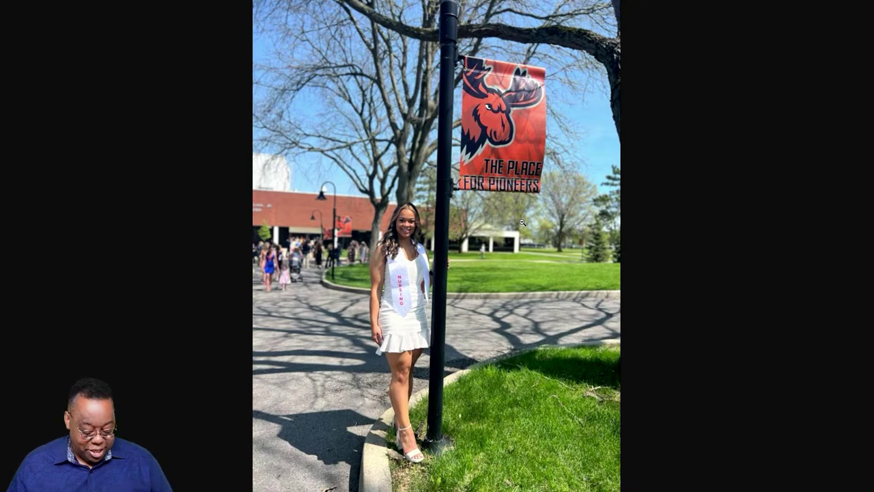
key("Escape")
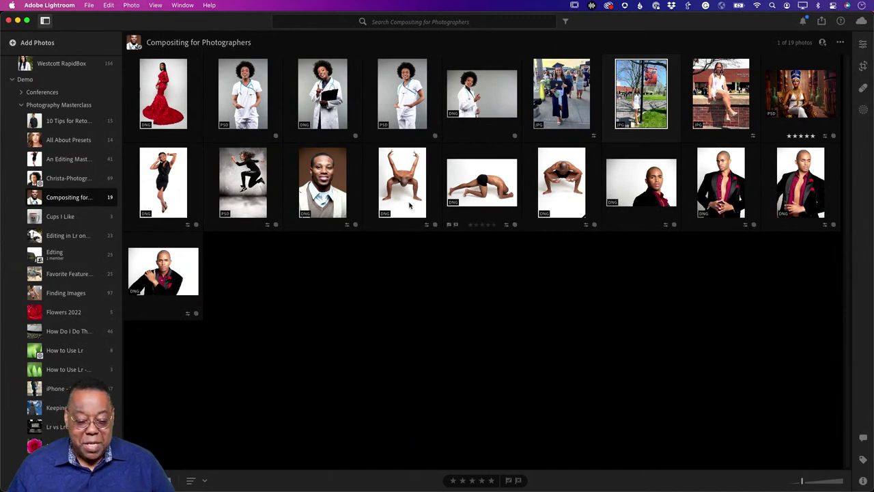
left_click(176, 98)
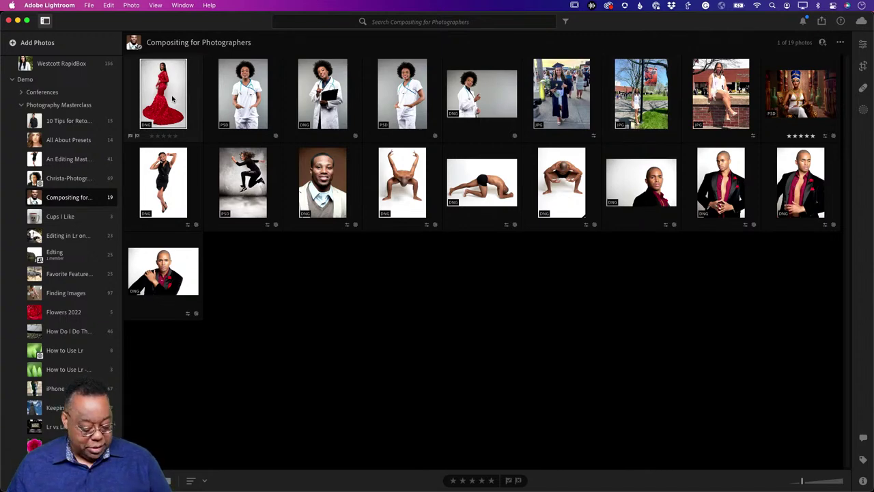
Select the red-dress photo in Lightroom Classic and bring it up in Photoshop
key("super+Tab")
key("super+Tab")
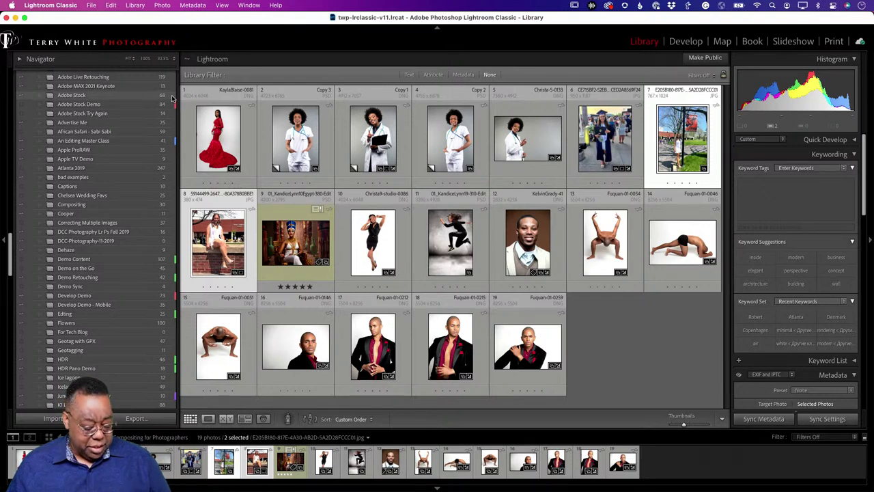
key("super+Tab")
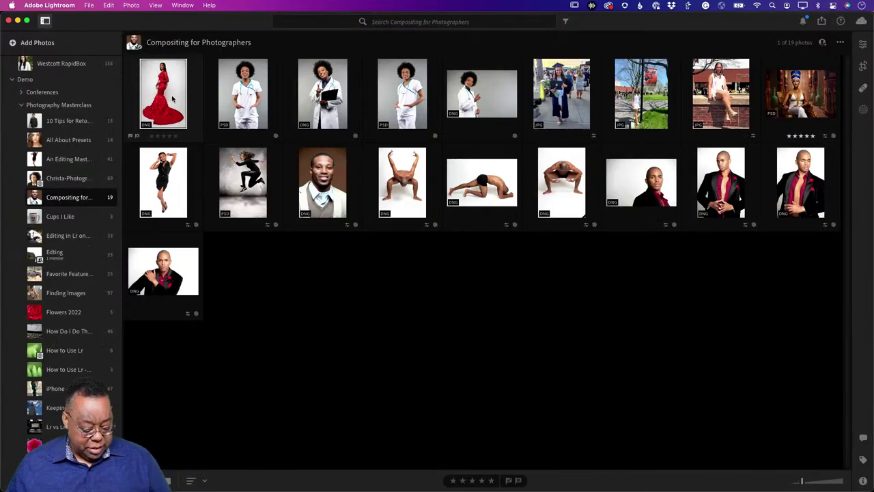
key("super+Tab")
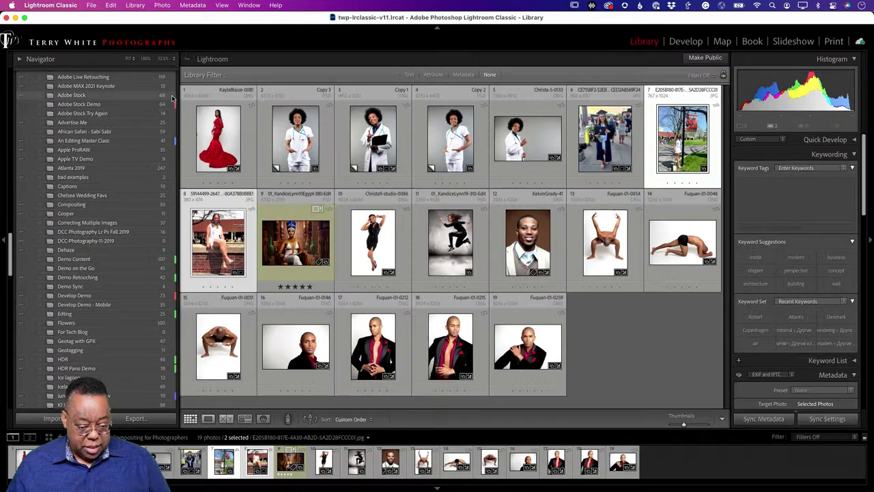
left_click(201, 126)
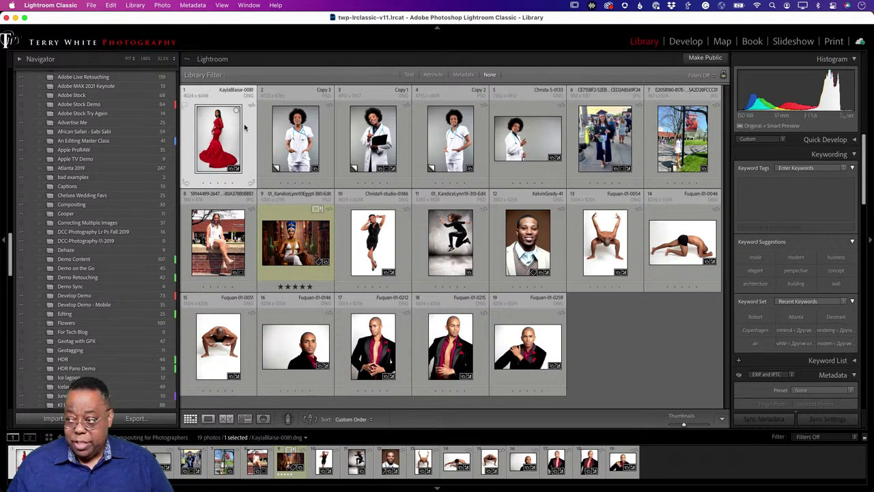
key("super+Tab")
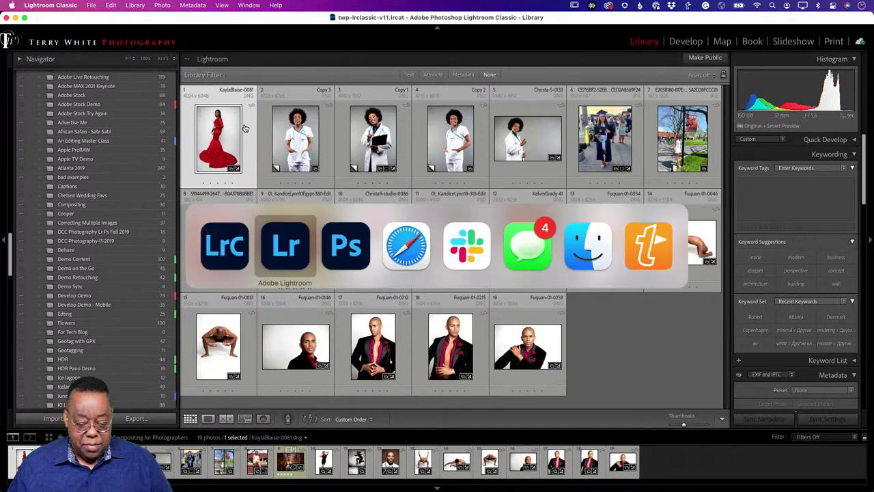
key("super+Tab")
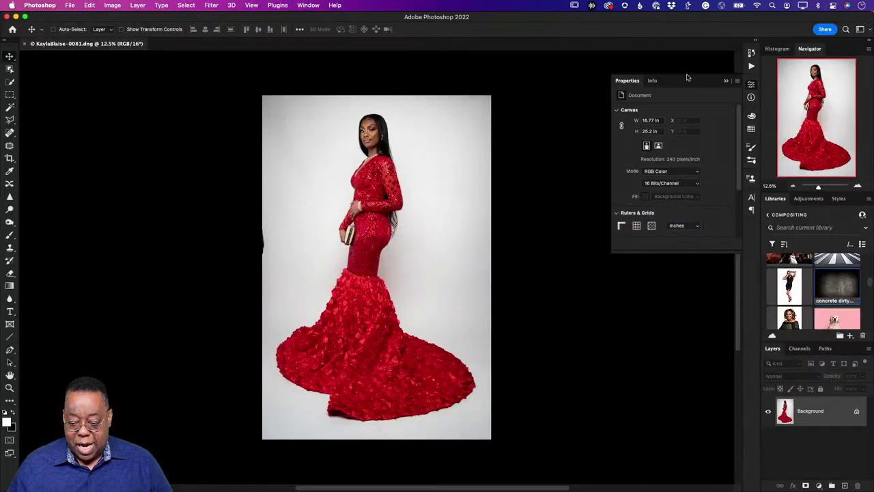
Hide the document properties, zoom in slightly, and select the woman with Select > Subject
left_click(726, 81)
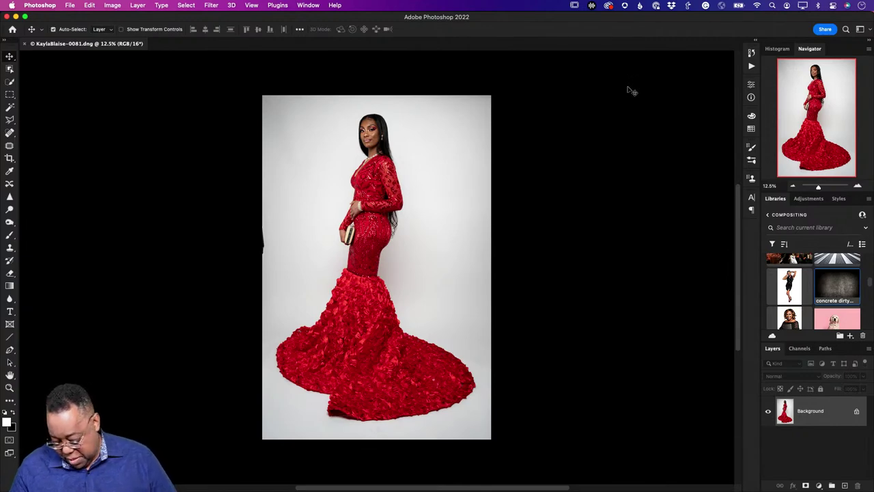
key("super+equal")
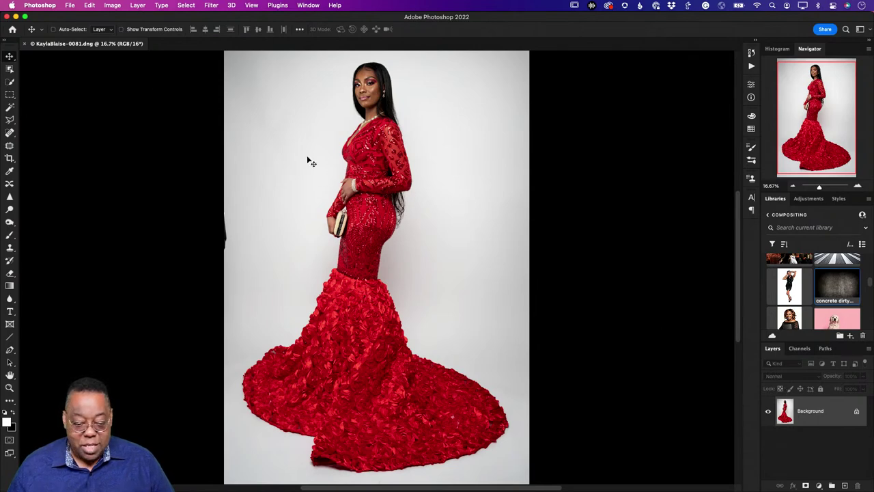
left_click(188, 6)
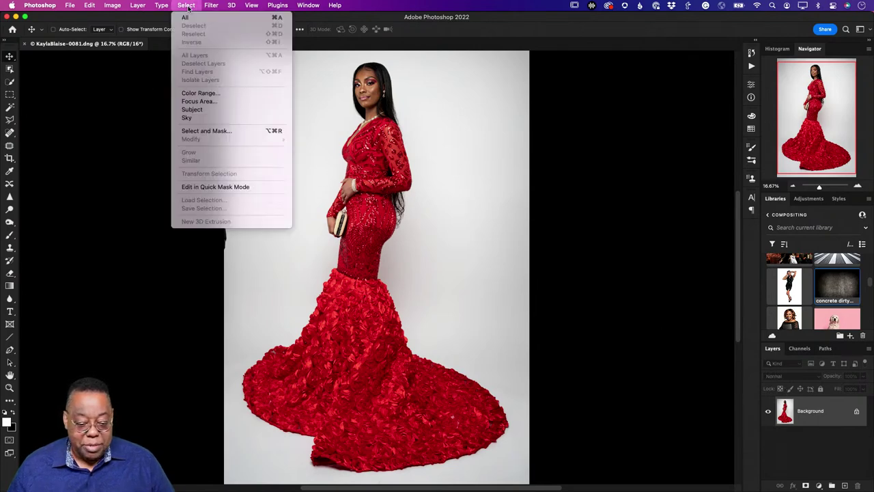
left_click(204, 111)
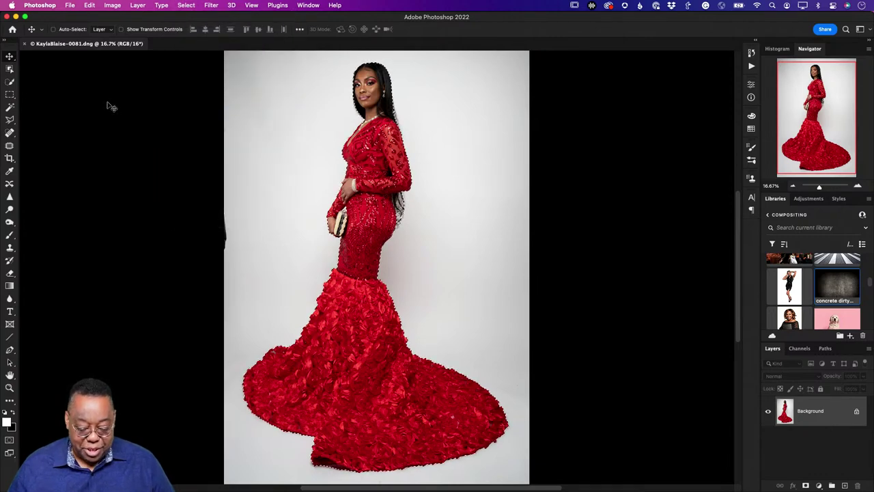
Open Select and Mask to refine the subject's edges
left_click(138, 6)
mouse_move(162, 5)
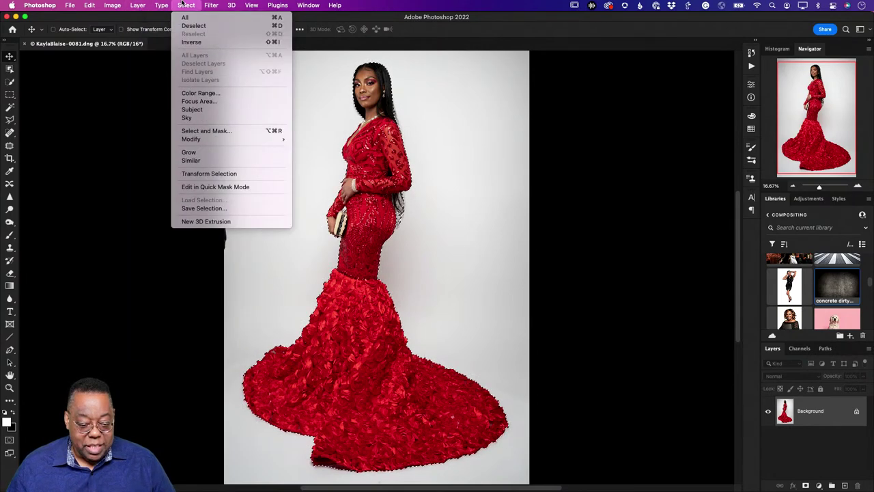
left_click(199, 131)
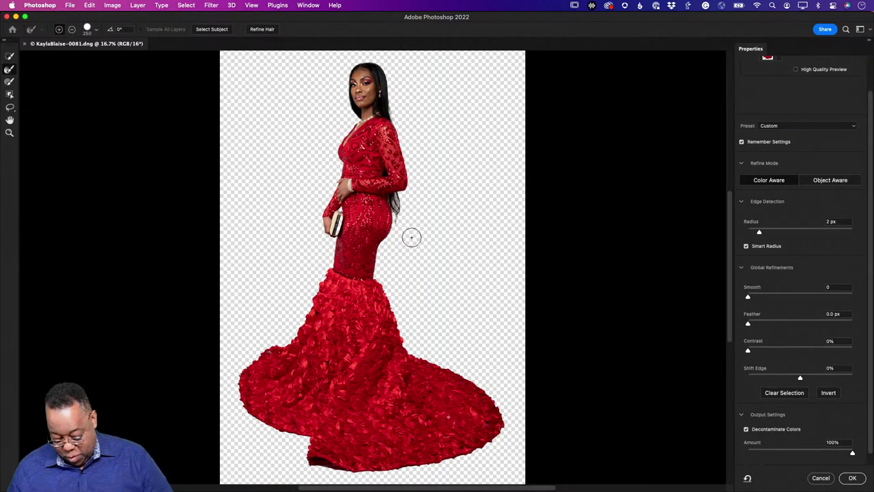
Refine the hair edge beside the shoulder with a 175-size refine brush
key("bracketleft")
key("bracketleft")
key("bracketleft")
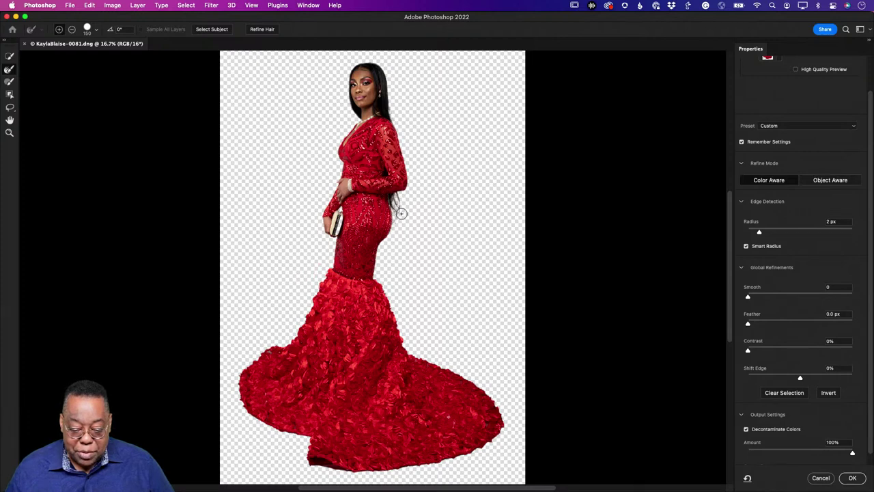
left_click_drag(397, 198, 398, 202)
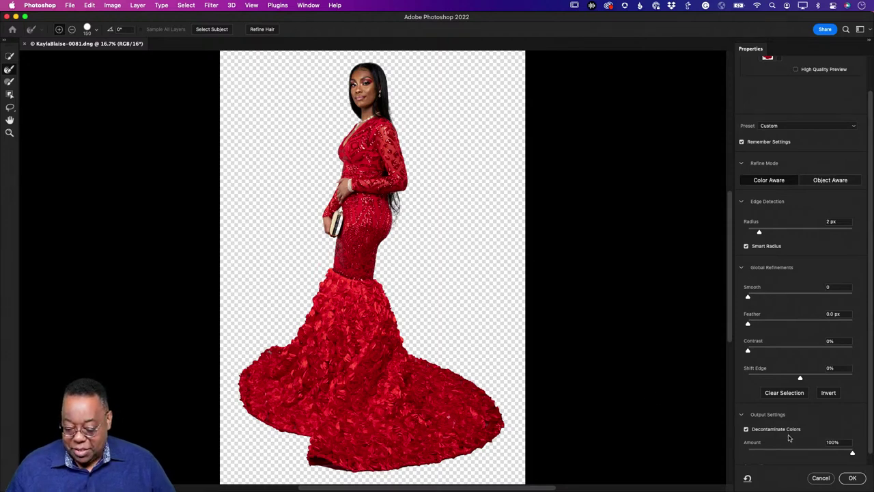
scroll(789, 437, "down", 1)
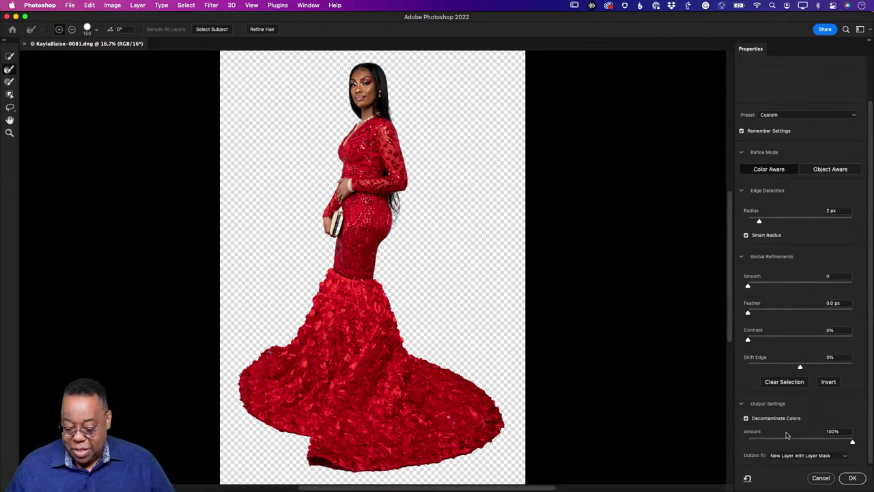
Output the refined selection as a New Layer with Layer Mask
left_click(816, 458)
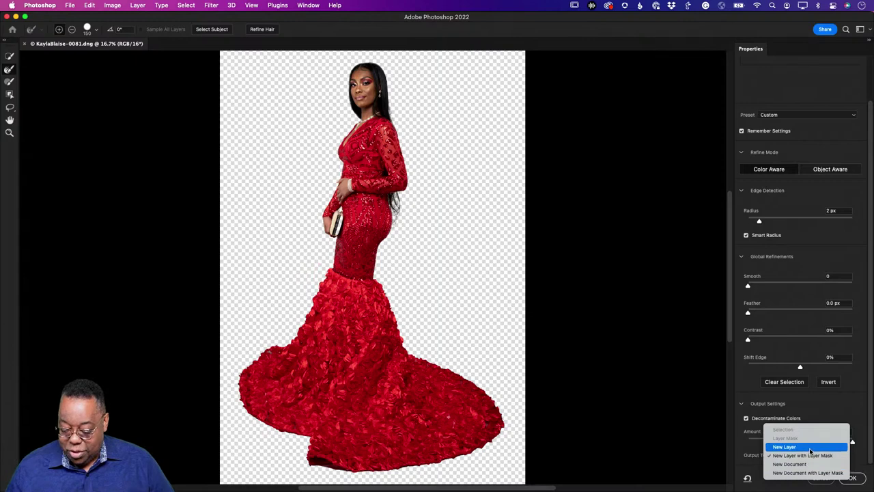
left_click(811, 455)
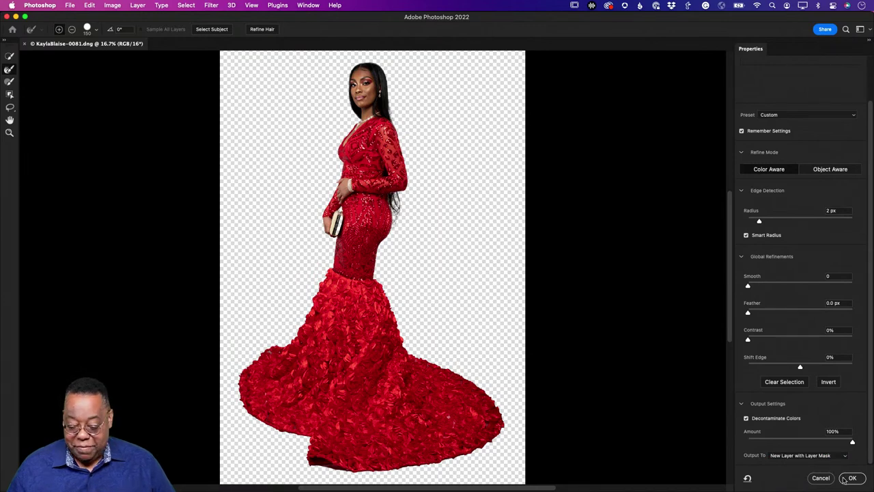
left_click(852, 478)
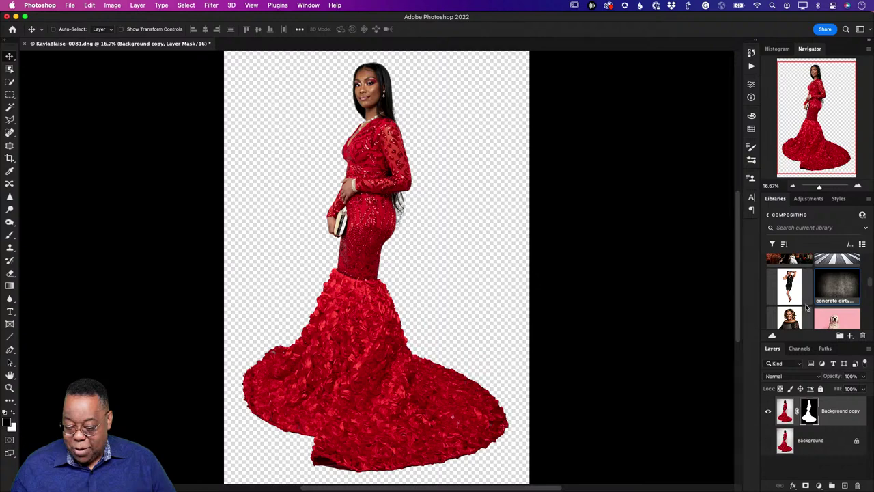
scroll(809, 311, "down", 5)
scroll(810, 310, "down", 10)
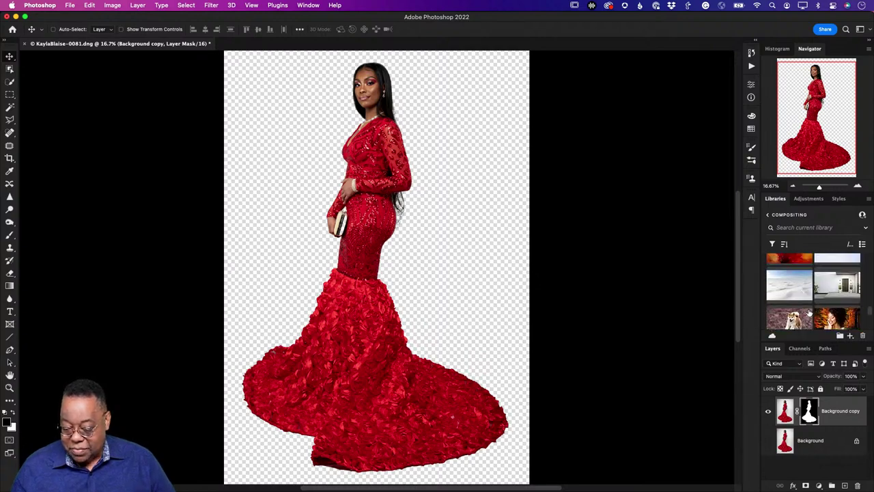
double_click(807, 306)
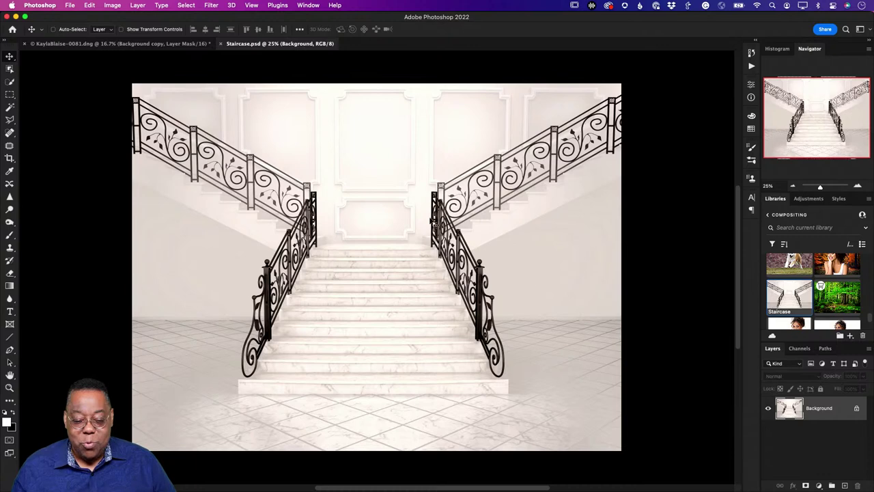
left_click(144, 43)
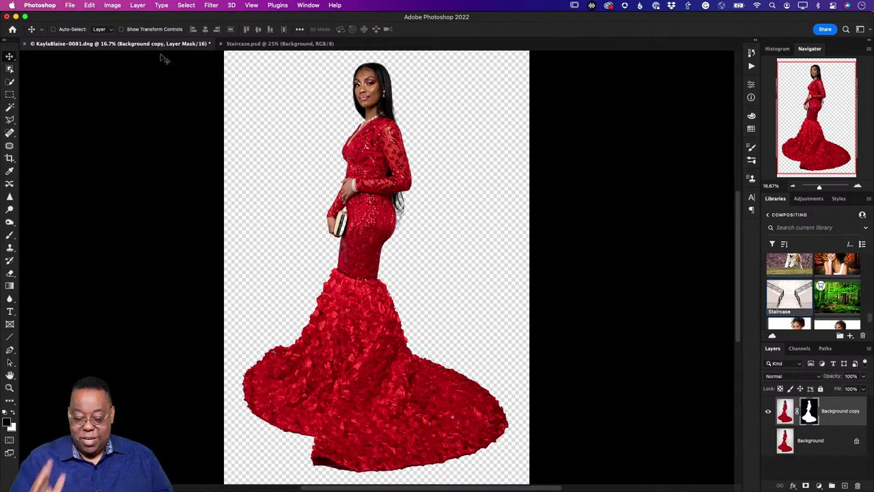
left_click(234, 45)
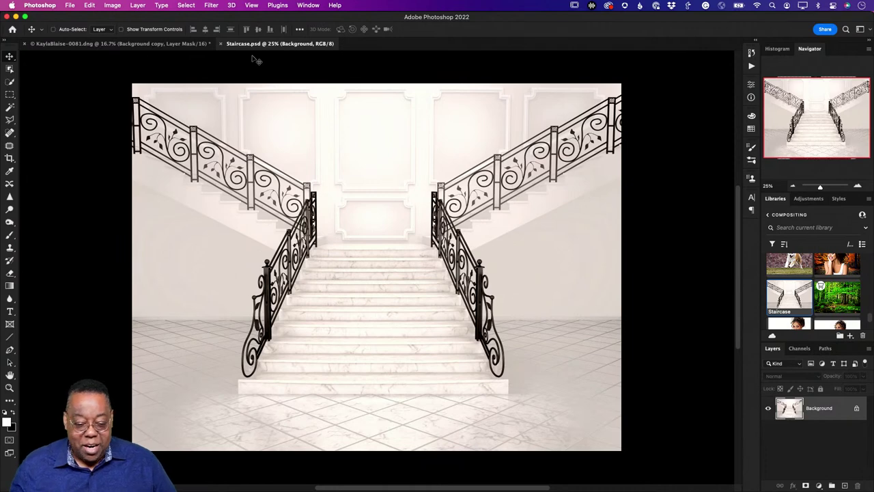
left_click(167, 45)
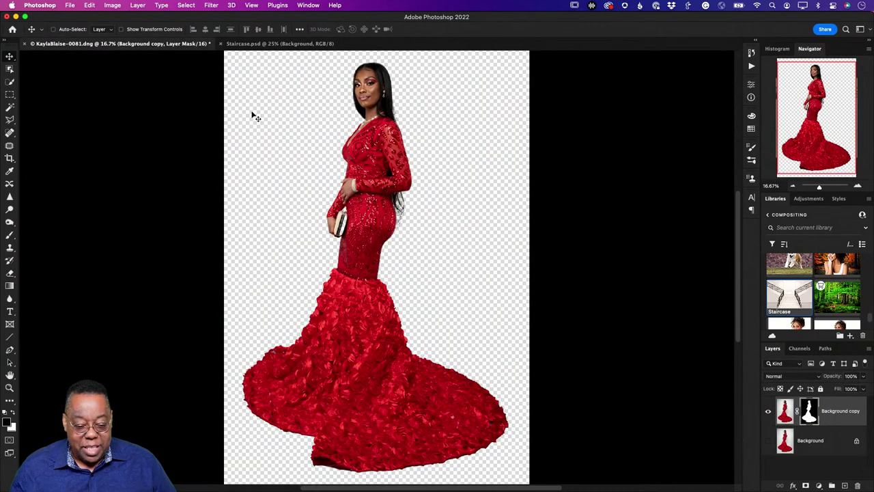
Copy the masked Background copy layer into Staircase.psd and position it over the staircase
right_click(838, 416)
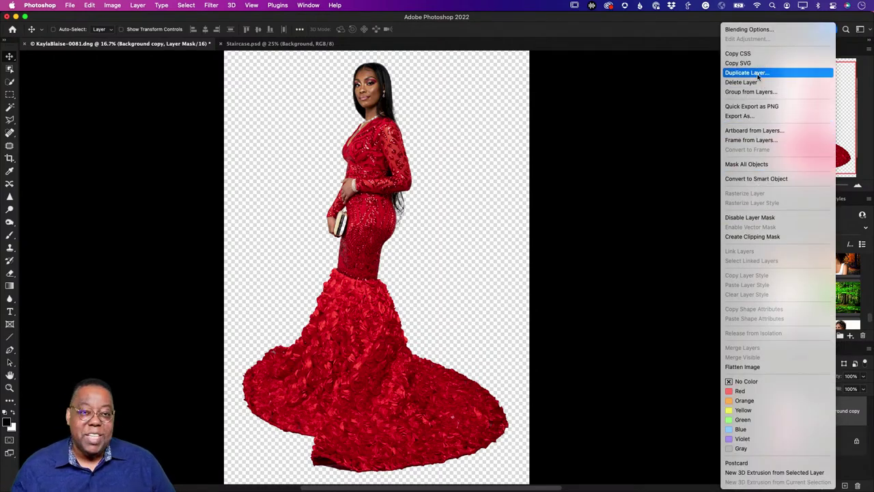
left_click(631, 150)
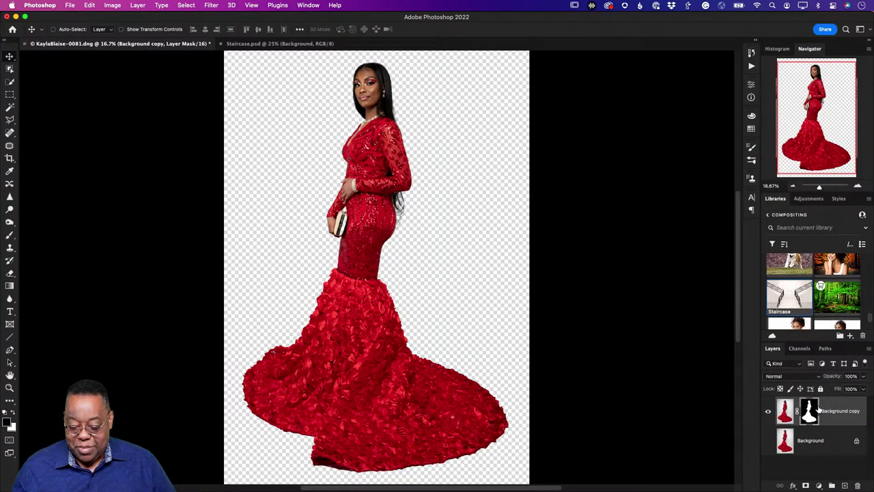
left_click_drag(832, 414, 346, 239)
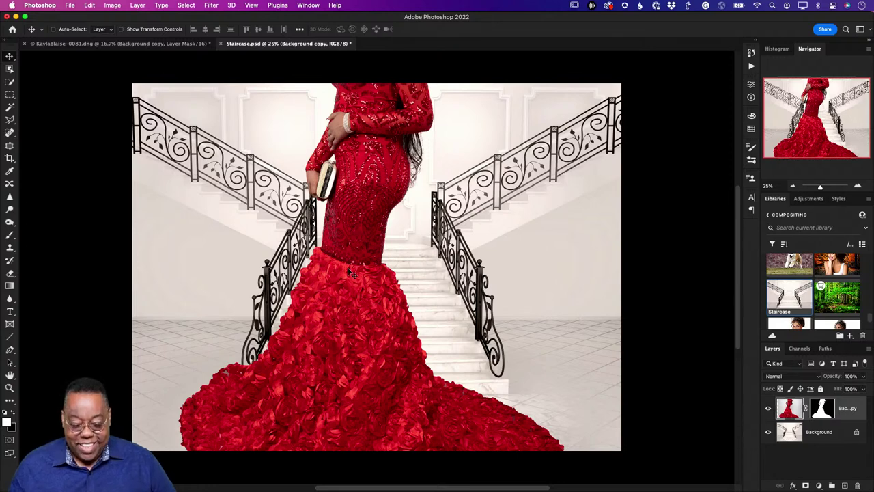
left_click_drag(350, 271, 361, 225)
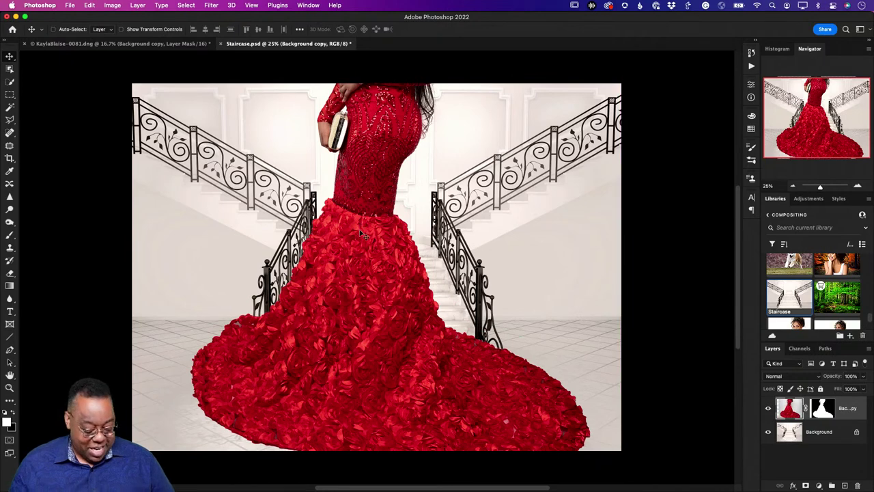
Free Transform the gown layer to about 48% scale and centre the woman on the staircase
key("ctrl+t")
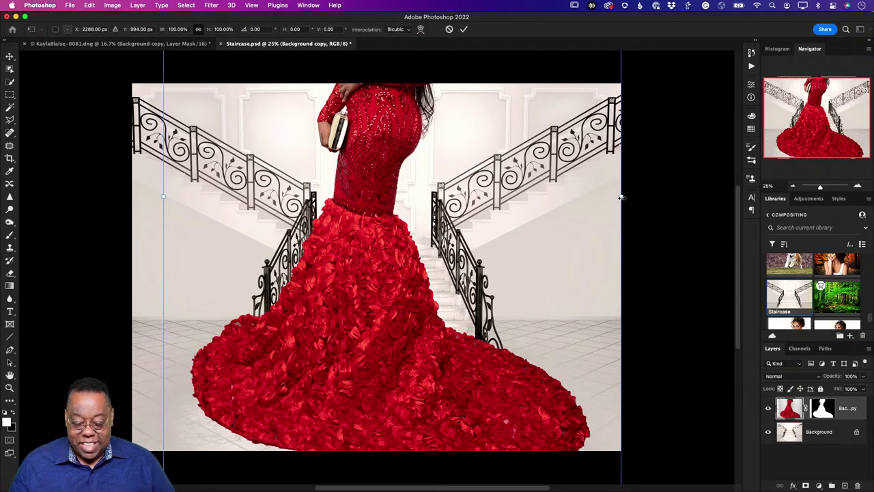
left_click_drag(621, 197, 372, 254)
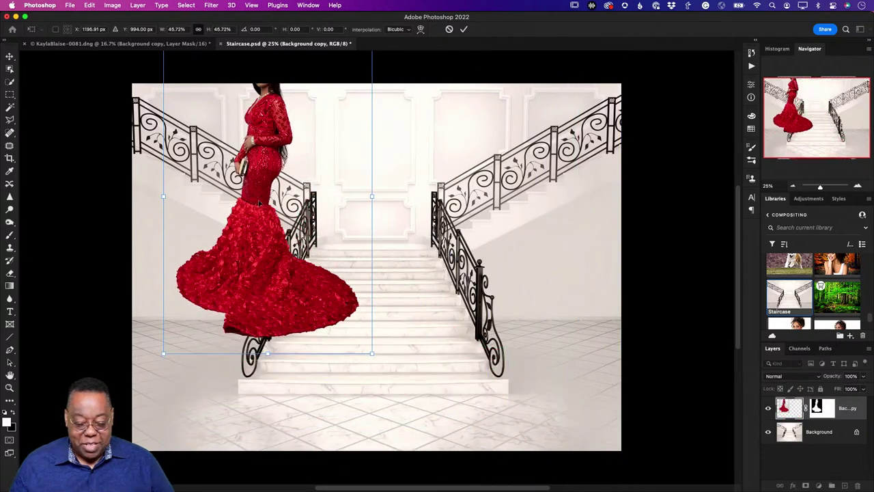
left_click_drag(254, 194, 359, 297)
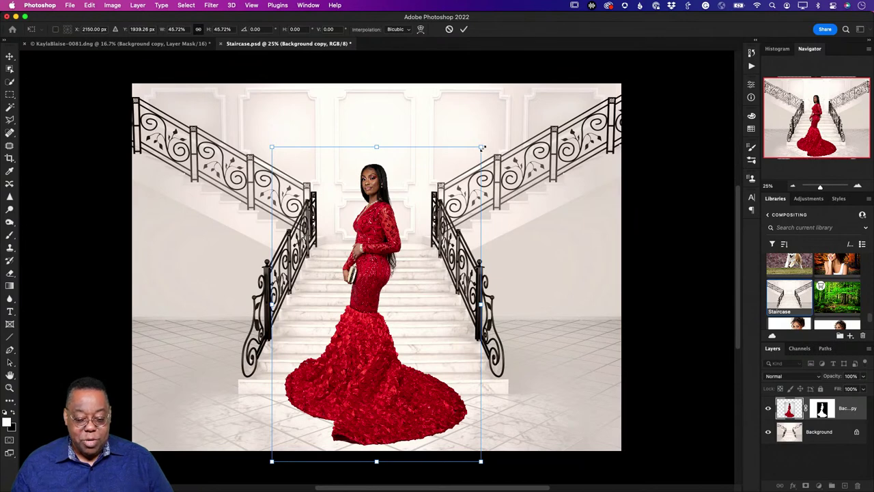
left_click_drag(482, 147, 417, 219)
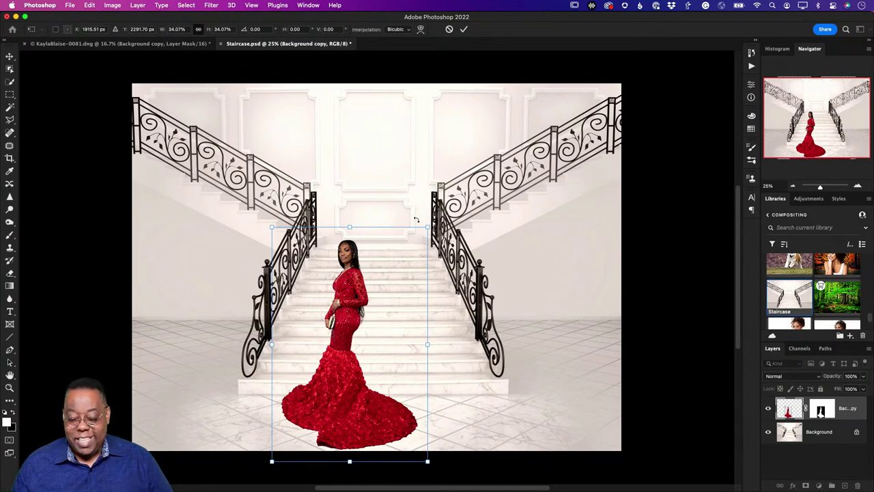
left_click_drag(362, 278, 388, 272)
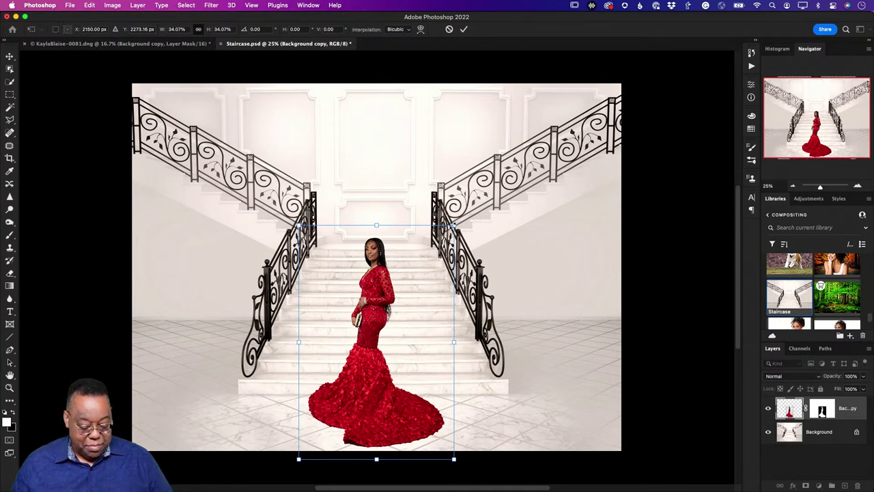
left_click_drag(454, 225, 438, 250)
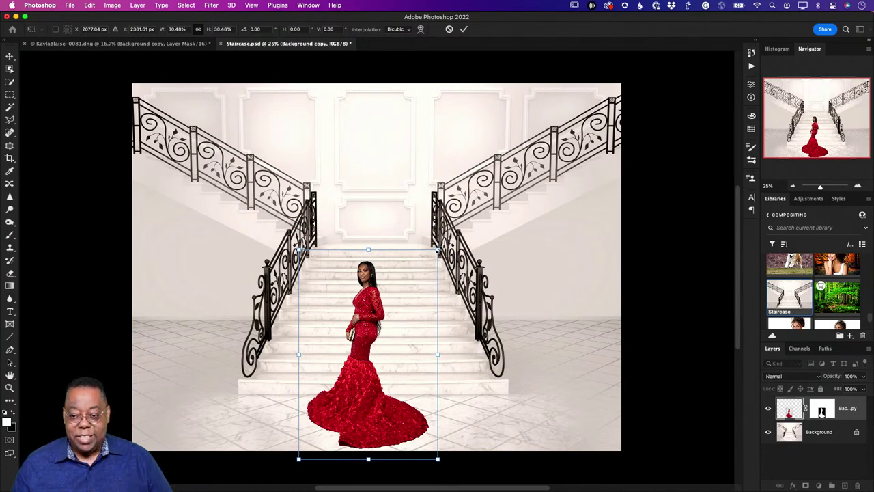
left_click_drag(437, 250, 551, 133)
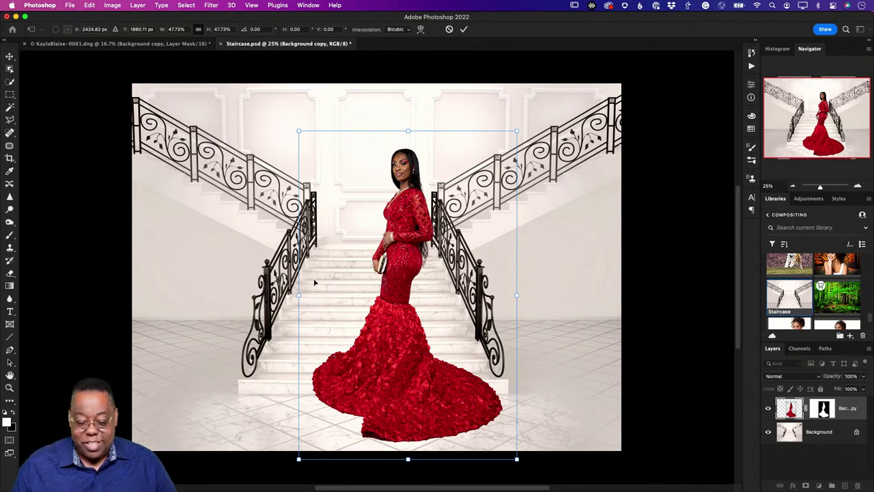
Shrink the woman to about 45%, centre her on the stairs, and commit the transform
scroll(314, 280, "down", 5)
scroll(393, 244, "up", 7)
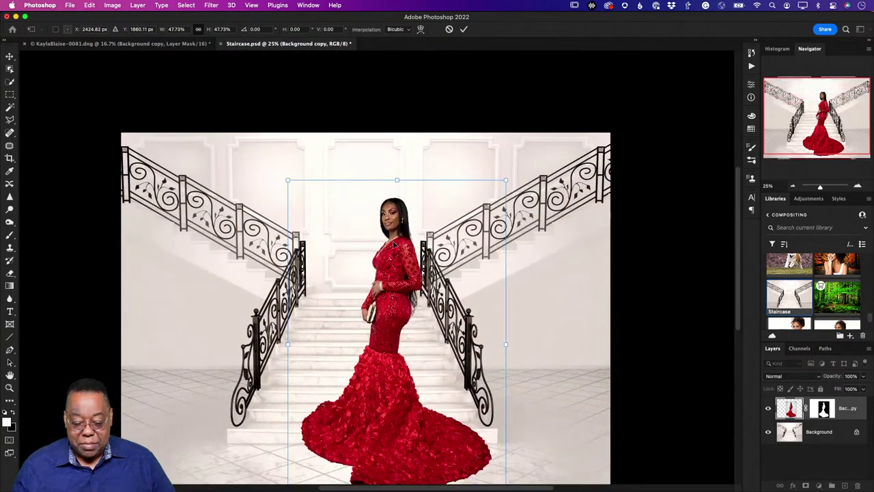
scroll(393, 244, "down", 3)
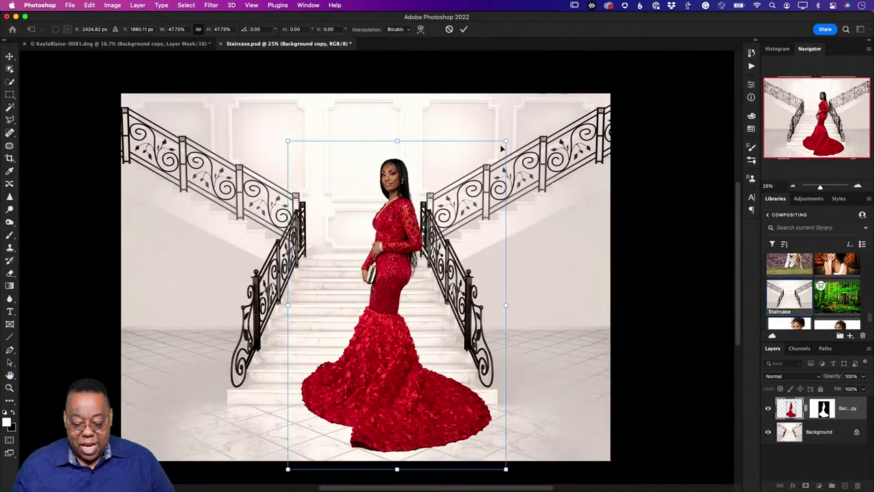
left_click_drag(504, 142, 488, 162)
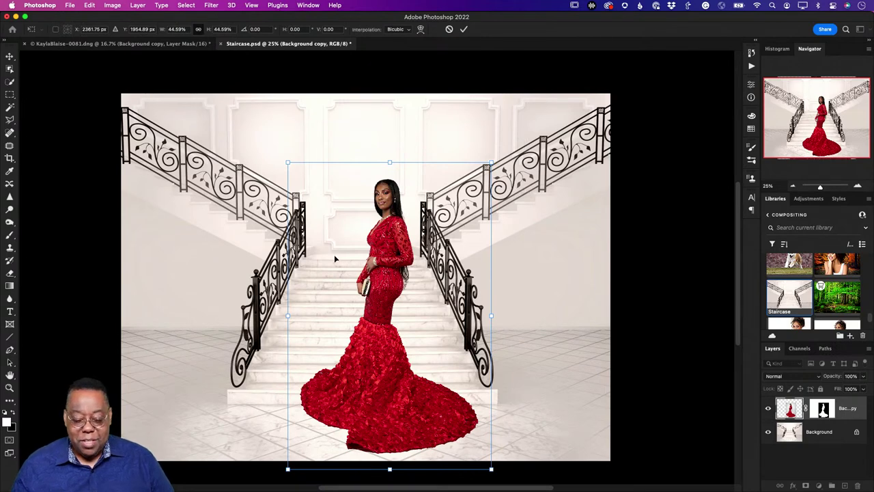
left_click_drag(389, 285, 365, 287)
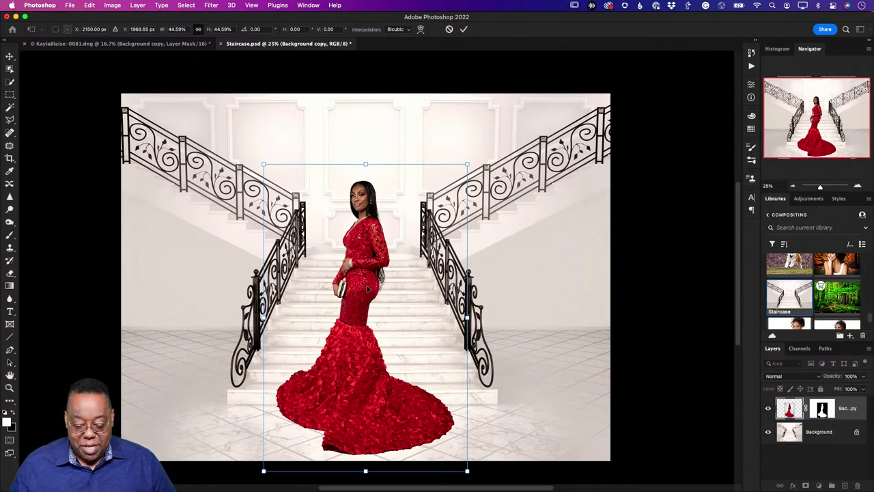
left_click_drag(368, 289, 374, 288)
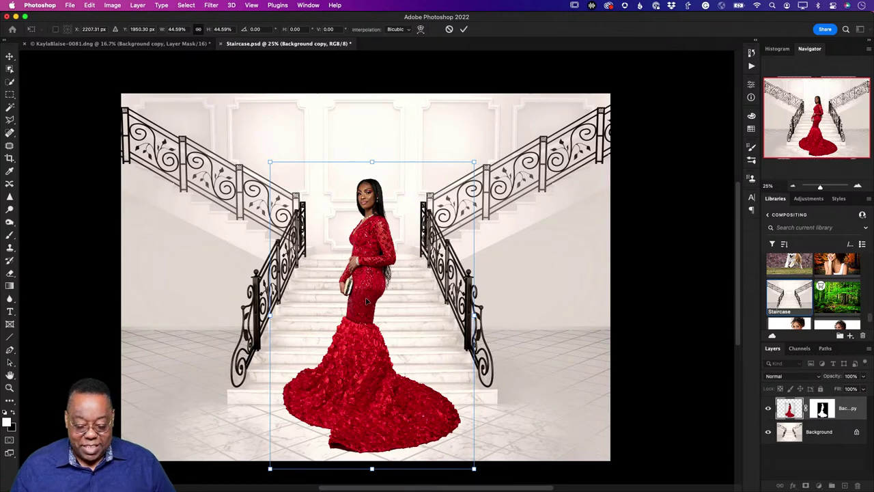
left_click_drag(368, 302, 386, 303)
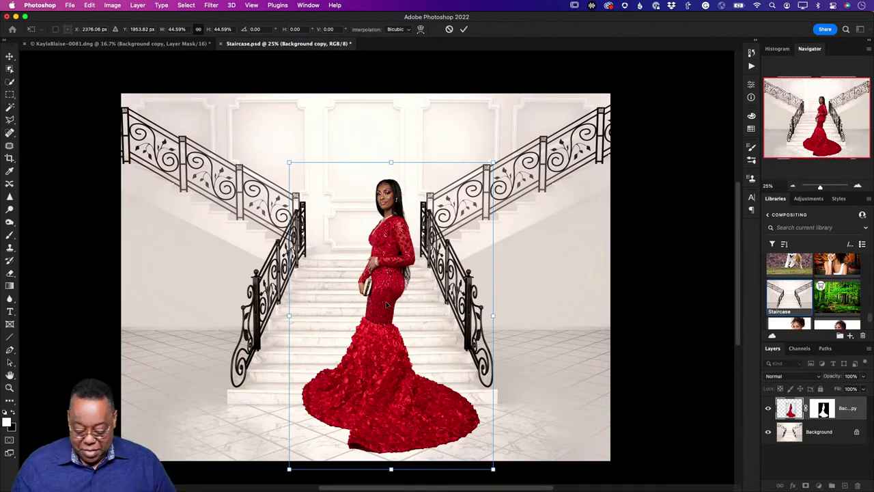
key("Return")
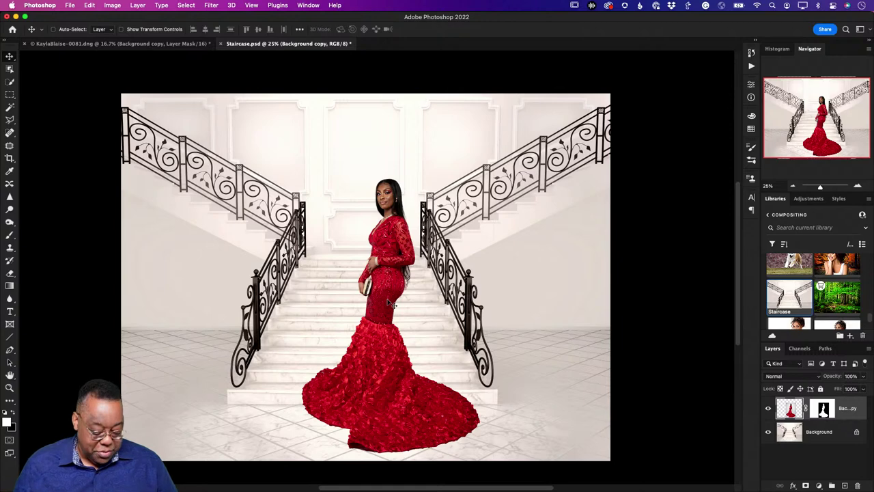
Save and close Staircase.psd, close the red-dress document without saving, then return to Lightroom Classic
key("super+w")
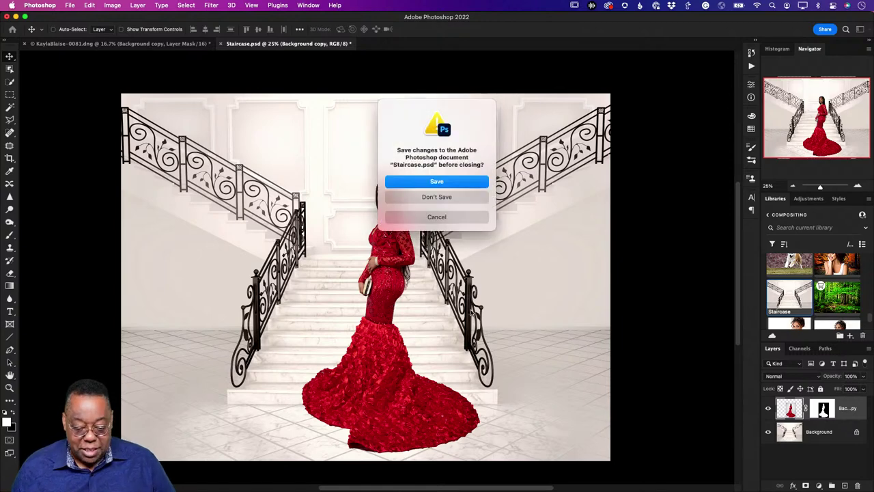
left_click(433, 182)
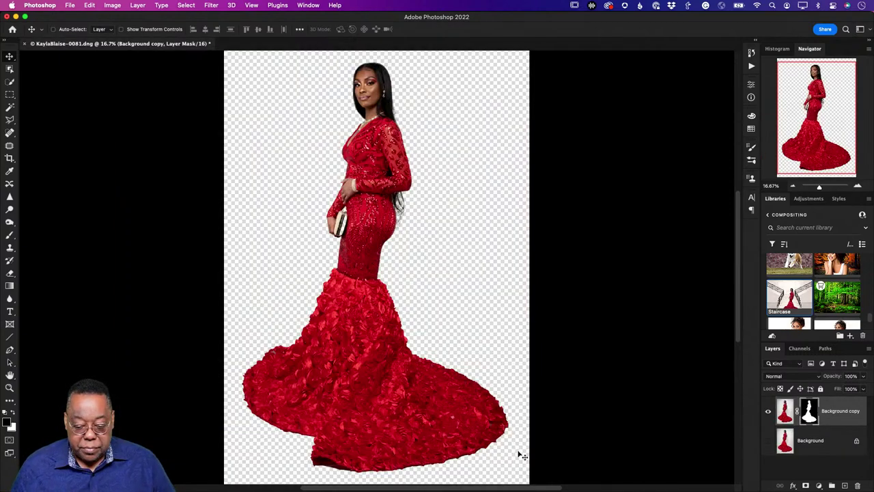
key("super+w")
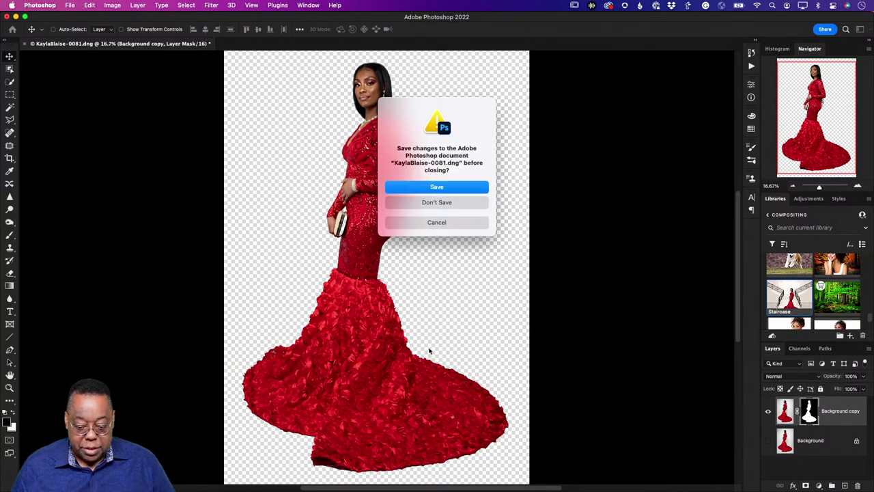
left_click(410, 202)
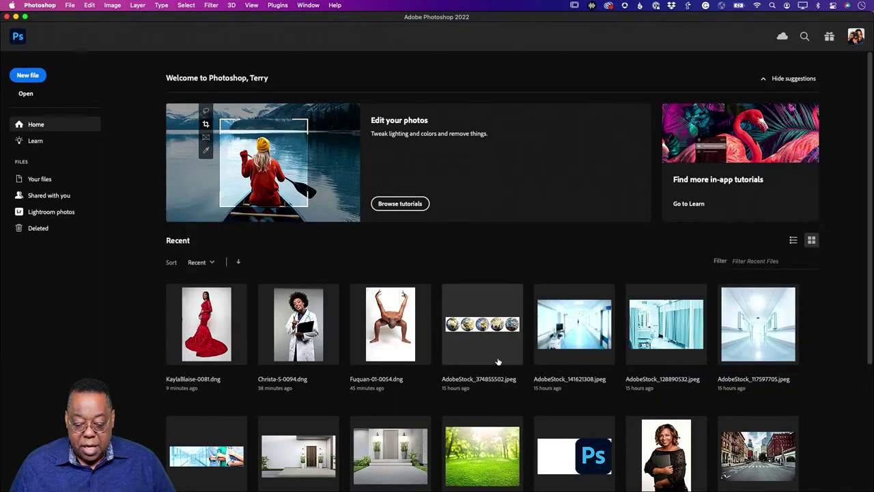
key("super+Tab")
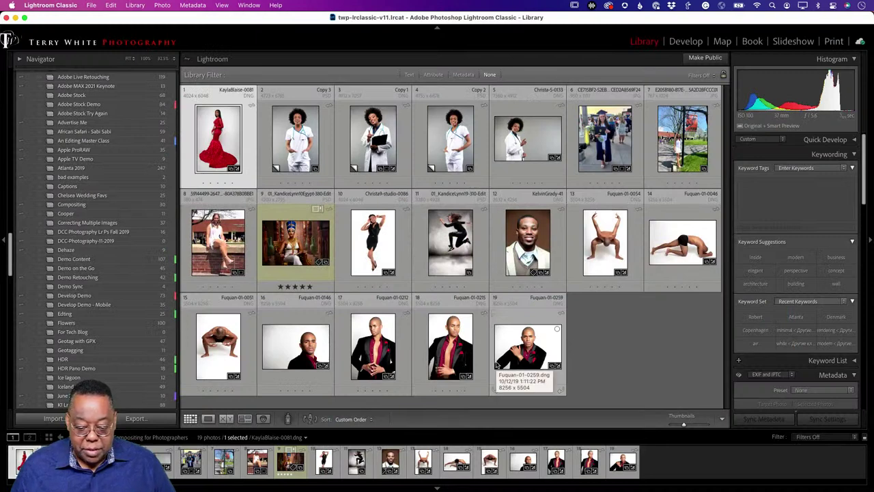
Clear the selection, then select Christa-5-0148-Edit.psd and show it large in Loupe view
left_click(628, 369)
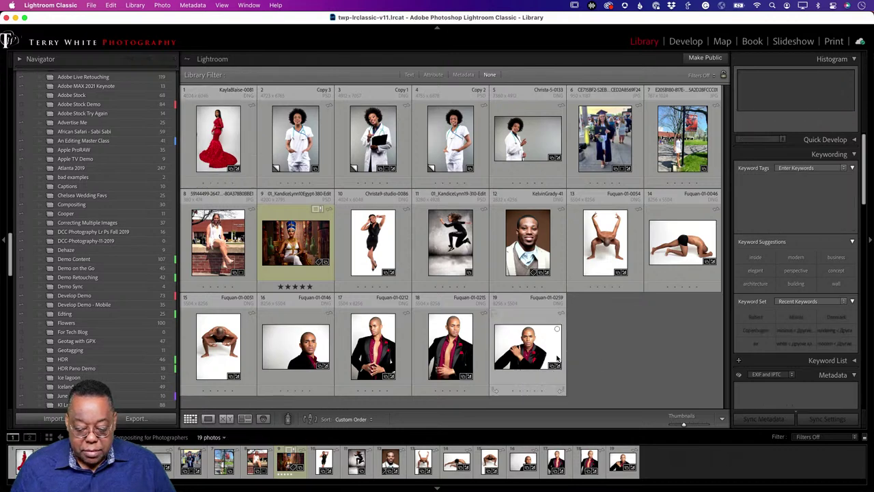
key("super+Tab")
key("super+Tab")
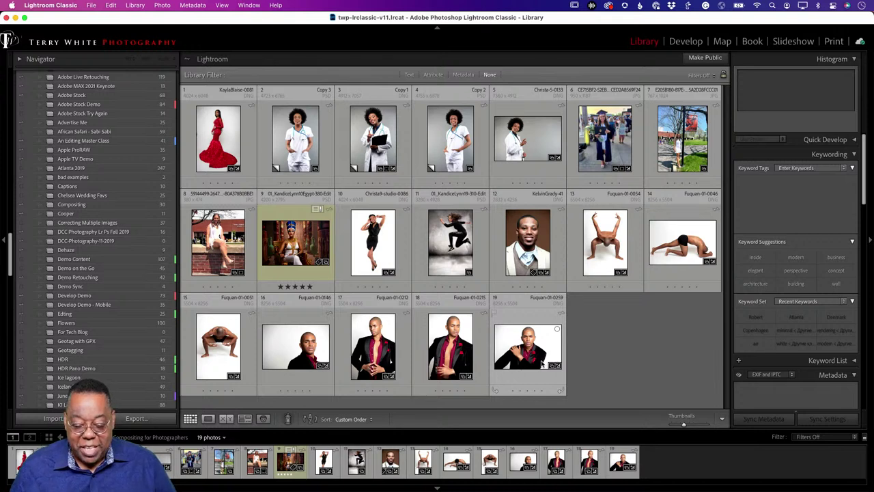
left_click(301, 147)
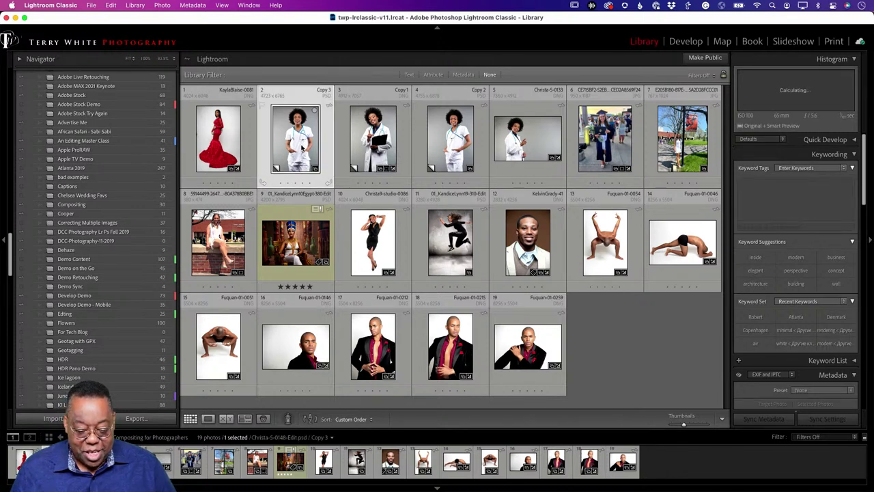
double_click(301, 146)
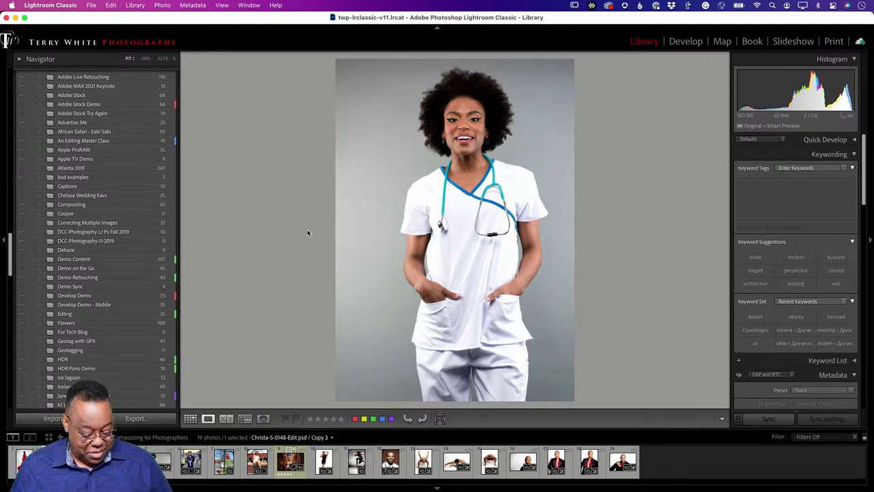
Send the nurse photo from Lightroom to Photoshop using its Smart Preview
key("super+Tab")
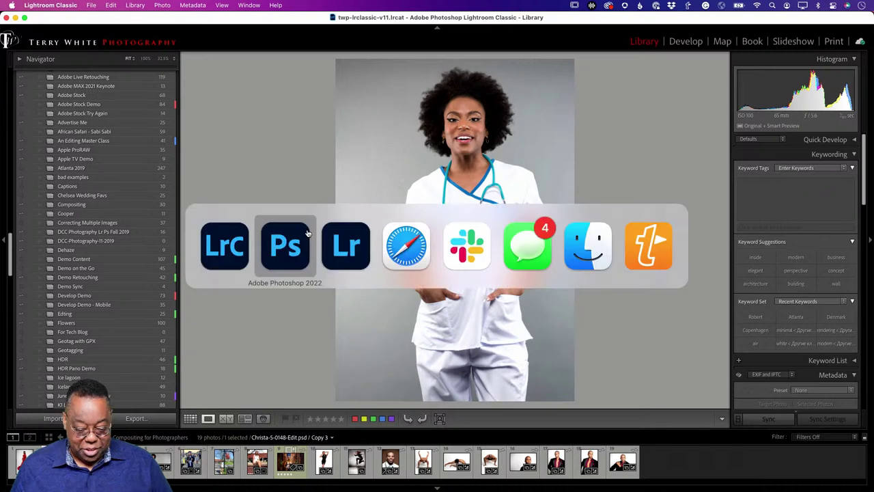
key("super+Tab")
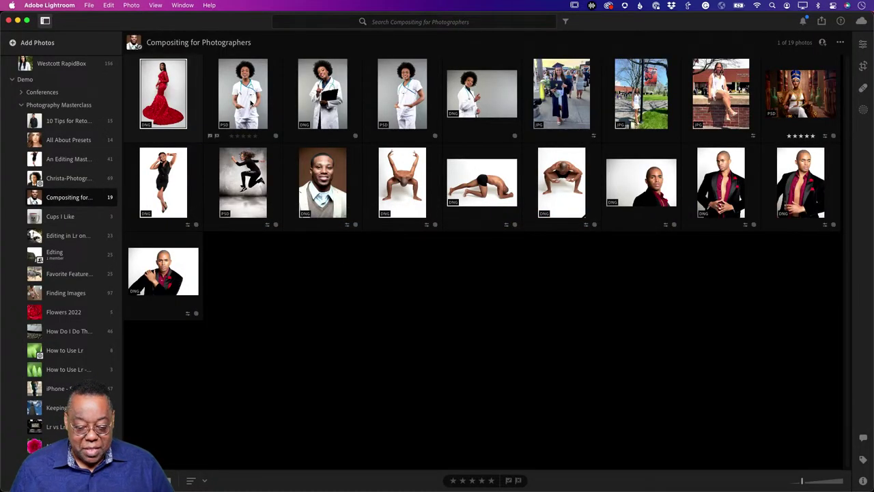
left_click(262, 117)
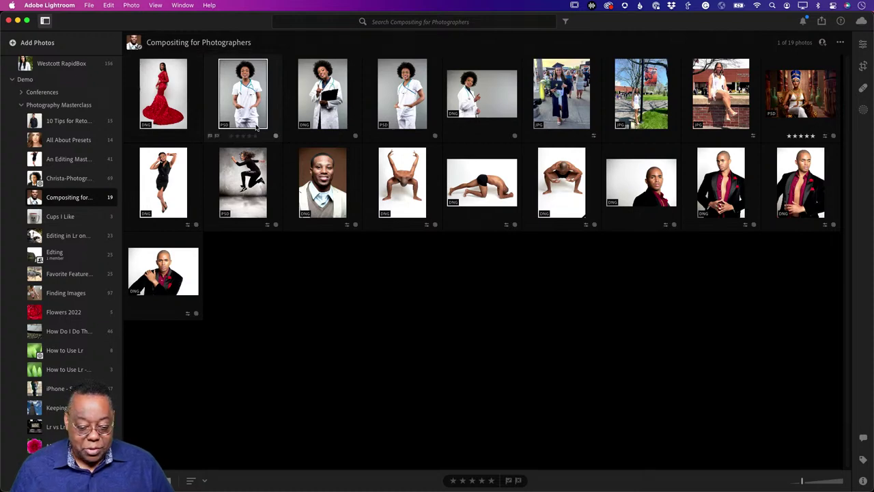
key("super+shift+e")
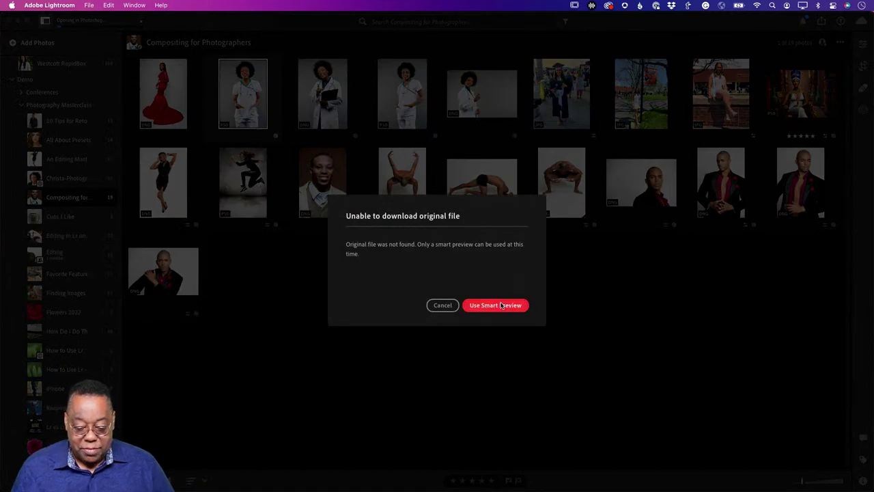
left_click(501, 305)
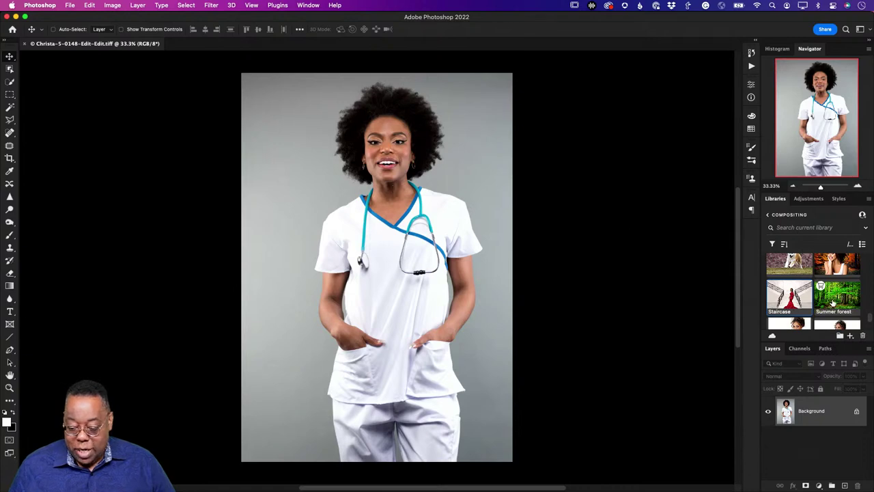
scroll(833, 302, "down", 10)
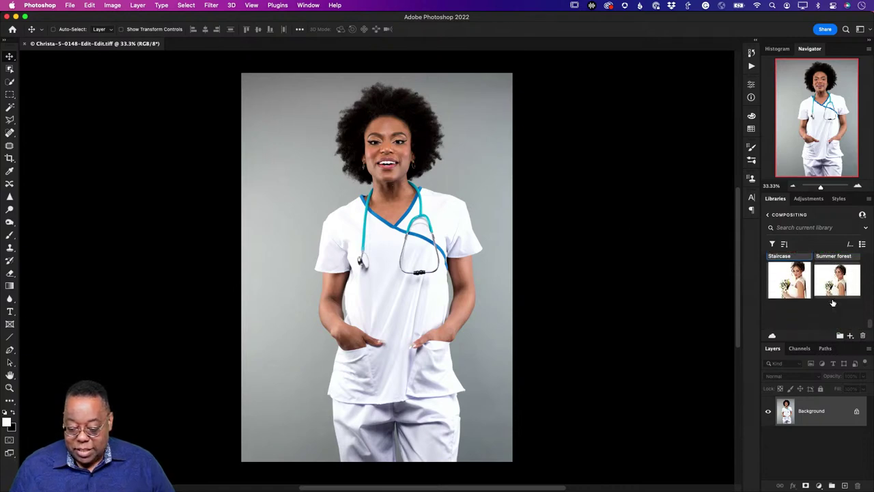
scroll(833, 302, "up", 10)
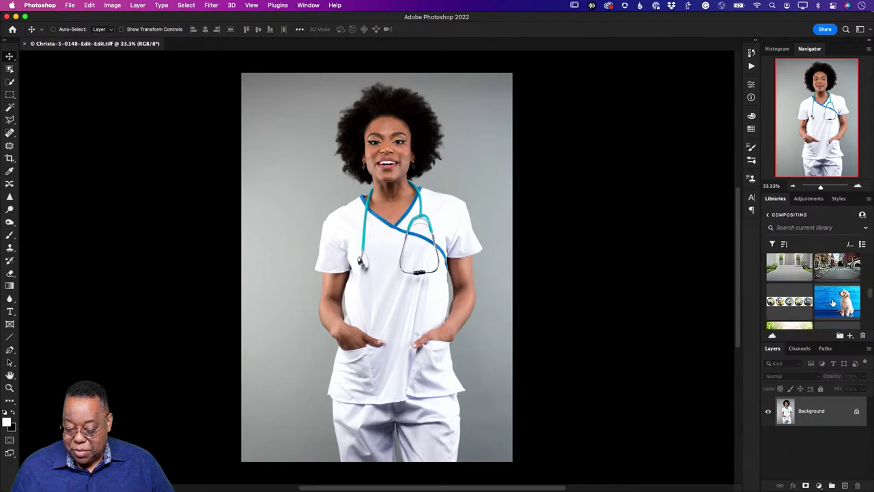
scroll(833, 302, "up", 10)
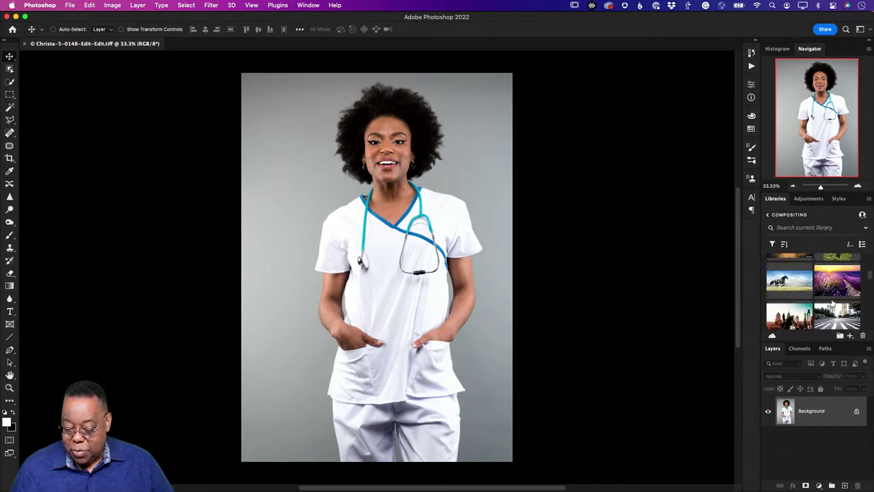
scroll(833, 302, "down", 10)
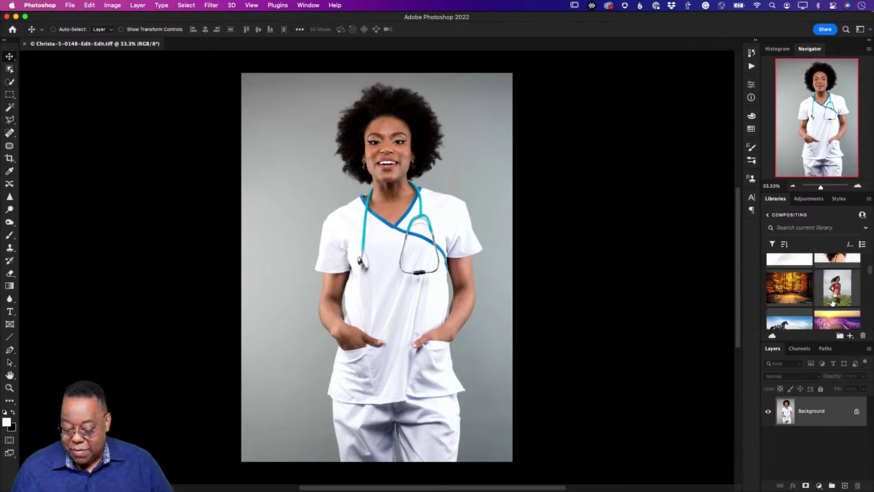
scroll(833, 302, "down", 10)
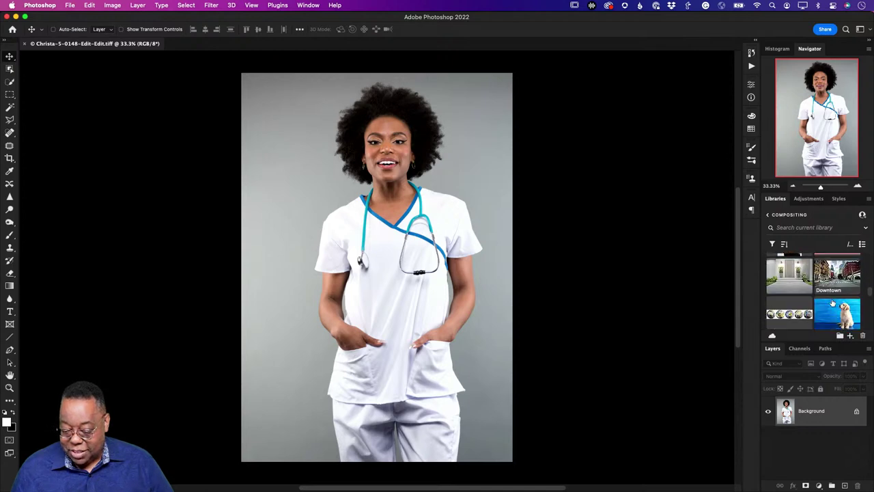
scroll(833, 302, "down", 5)
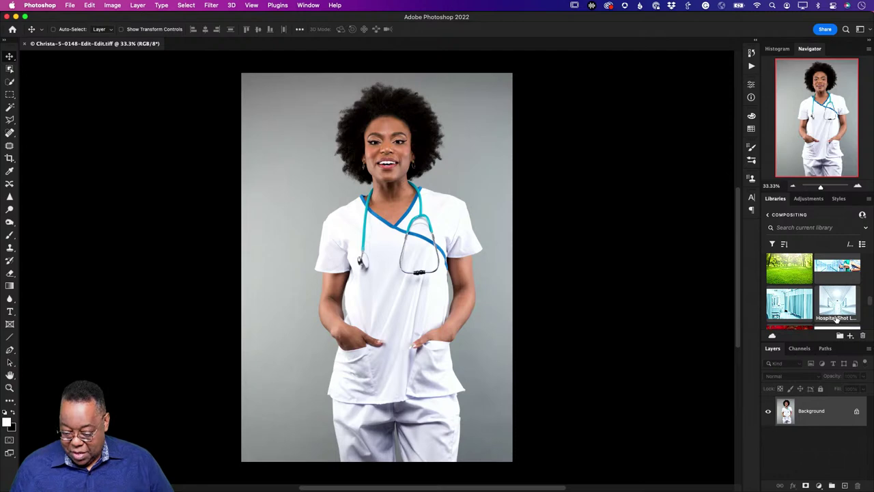
key("super+Tab")
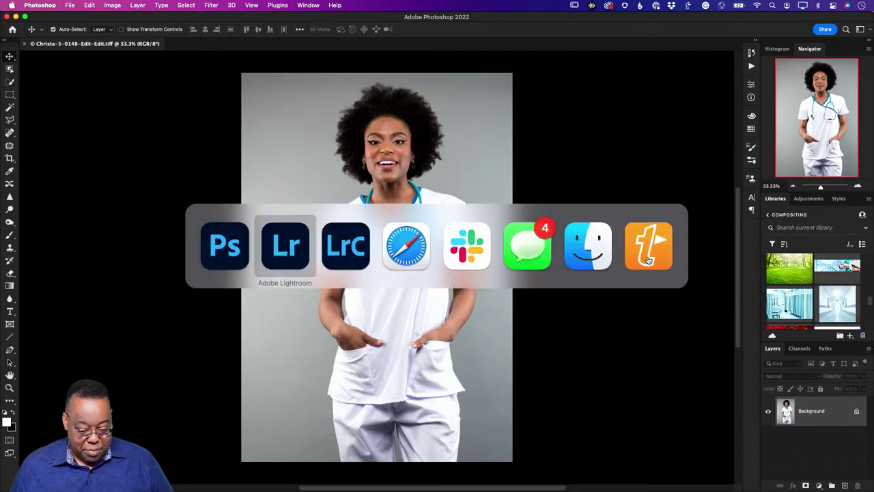
In Safari's Adobe Stock, limit the search to Free assets and search for 'hospital'
left_click(423, 270)
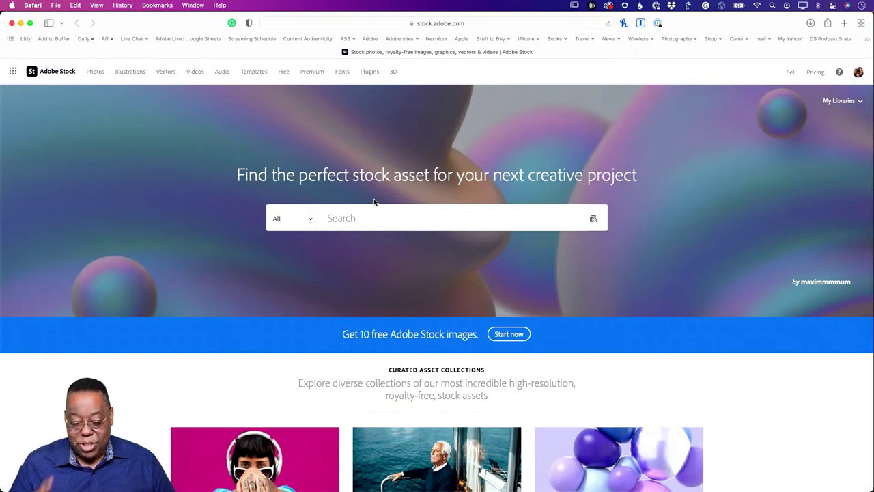
left_click(308, 220)
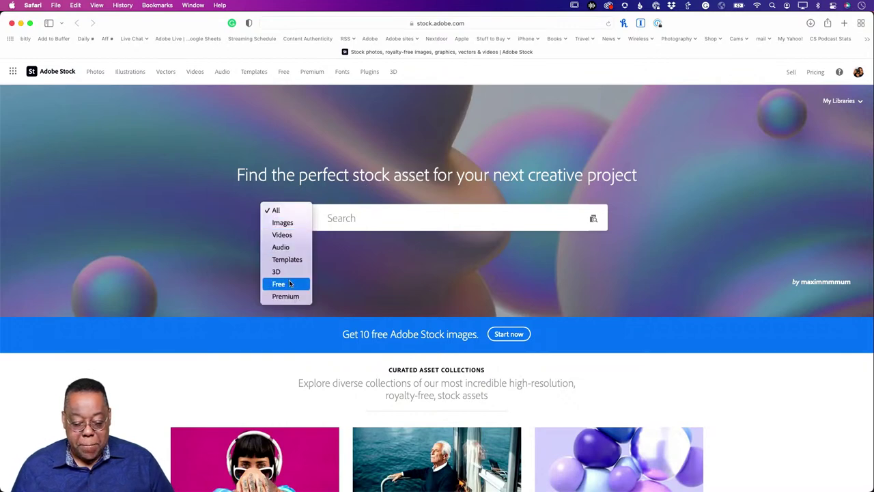
left_click(402, 253)
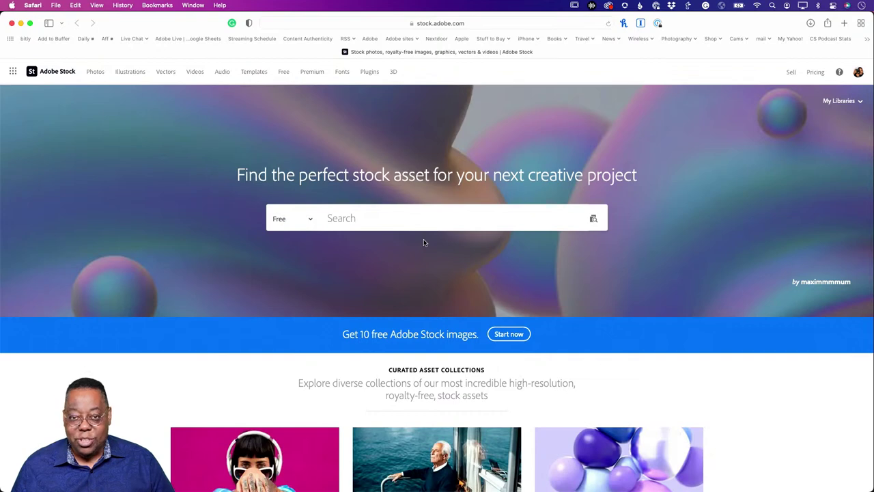
left_click(360, 220)
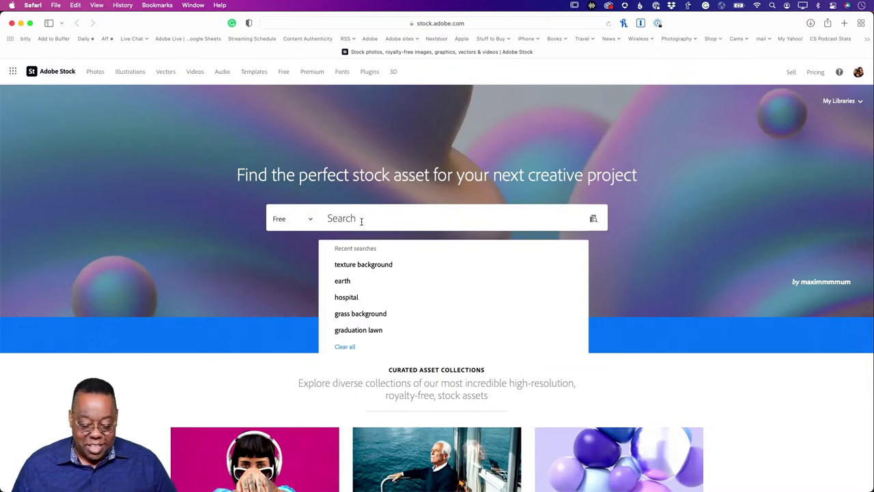
type("hos")
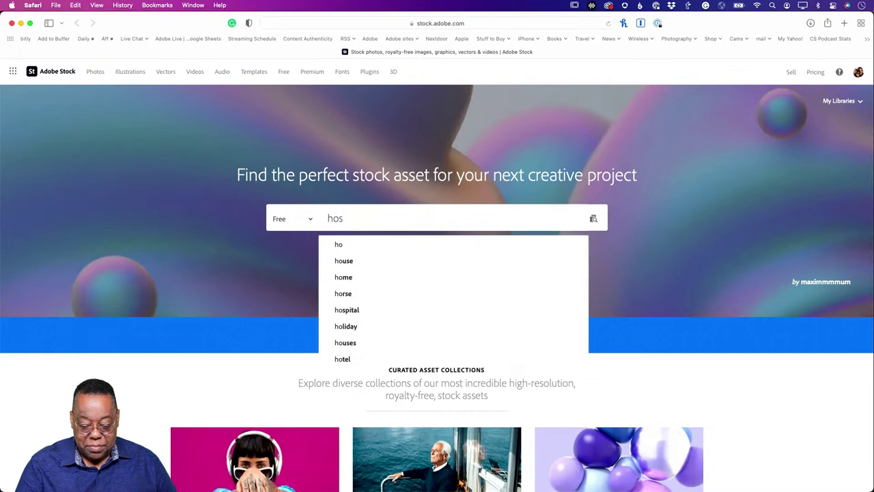
type("pit")
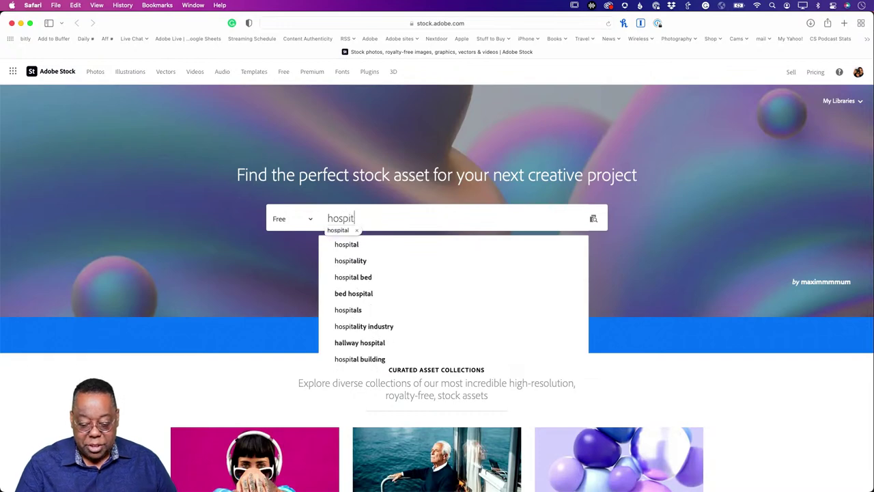
type("al")
key("Return")
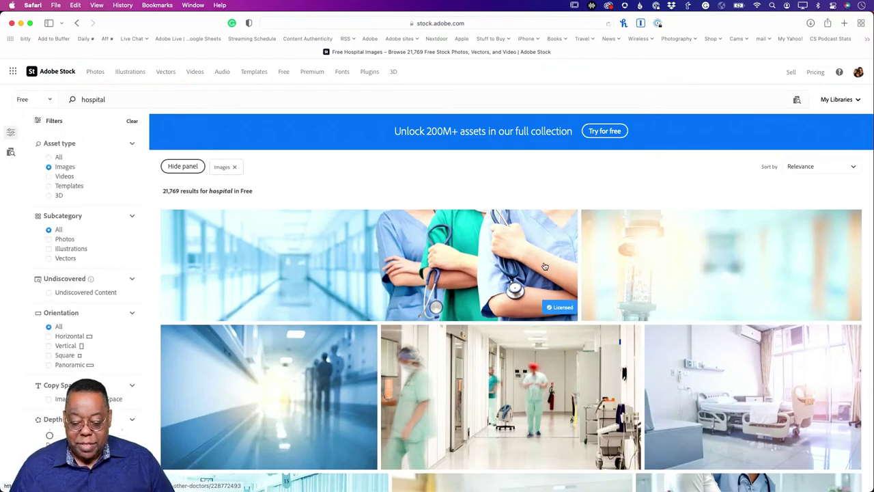
scroll(545, 266, "down", 15)
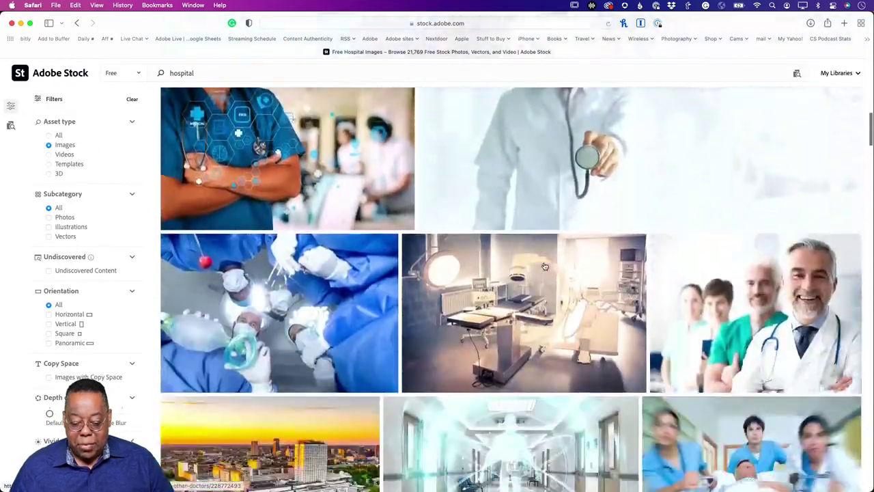
scroll(545, 266, "down", 15)
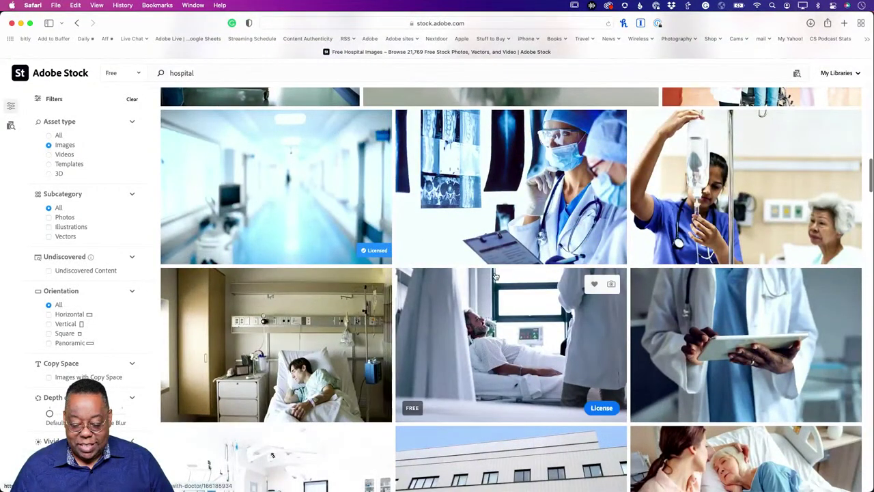
scroll(497, 274, "up", 20)
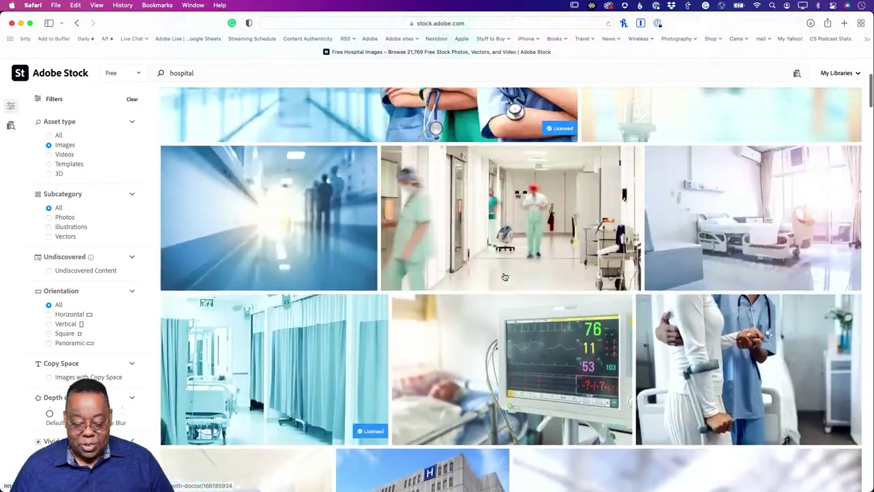
scroll(505, 276, "up", 5)
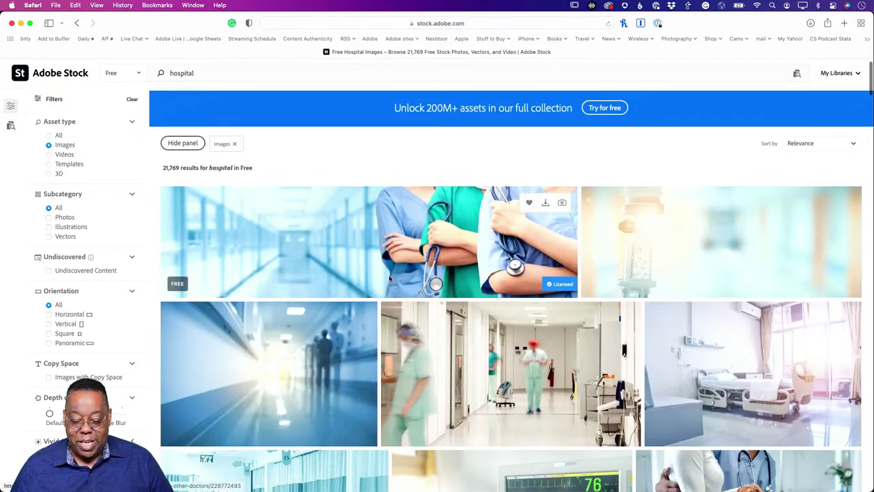
scroll(392, 277, "down", 15)
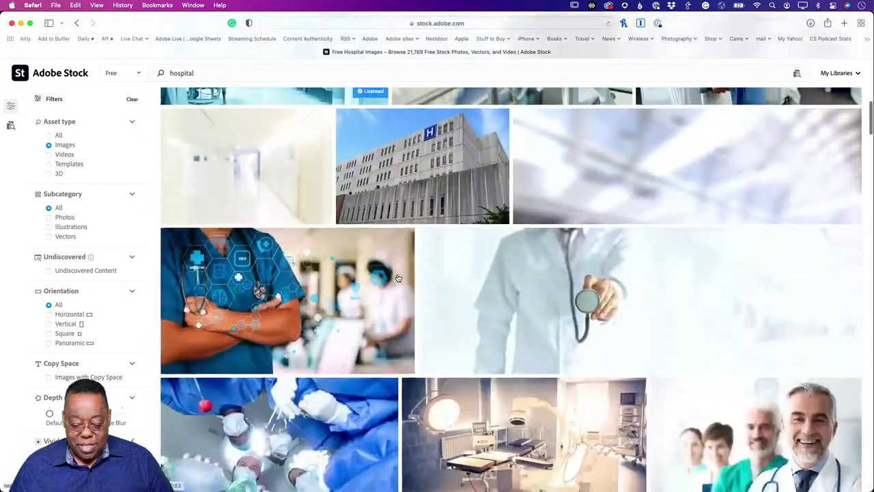
scroll(398, 278, "up", 6)
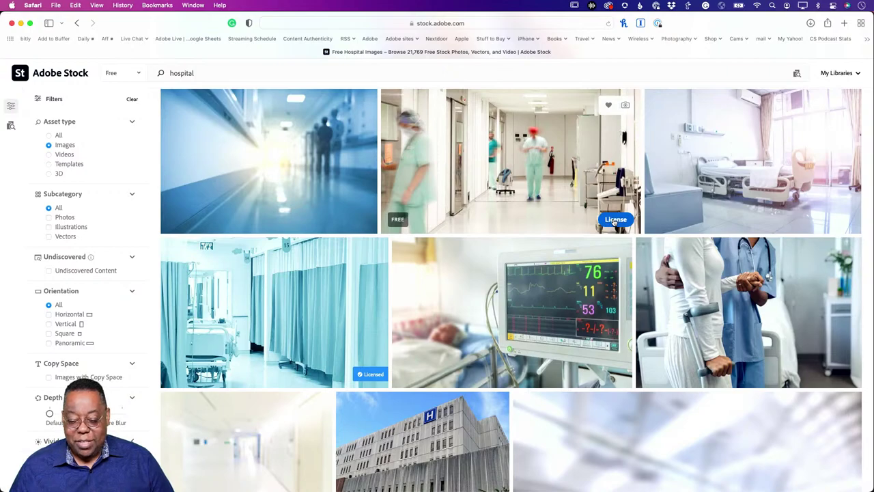
scroll(599, 308, "down", 5)
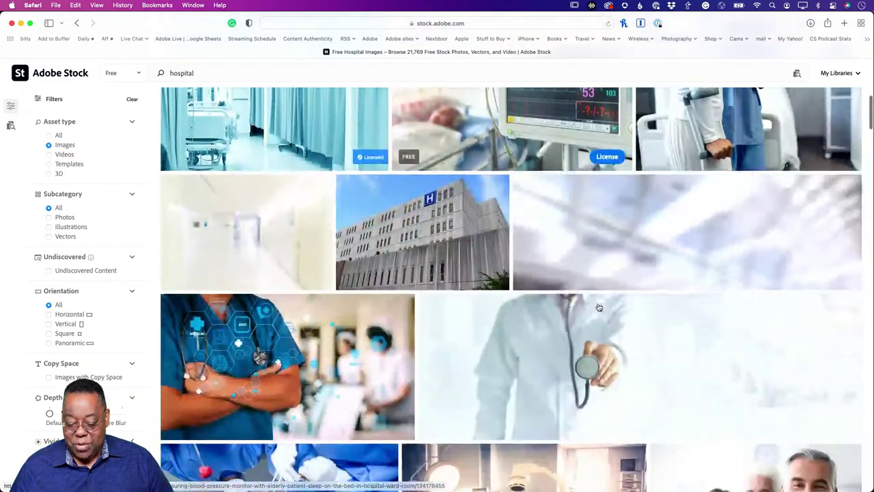
scroll(599, 307, "down", 12)
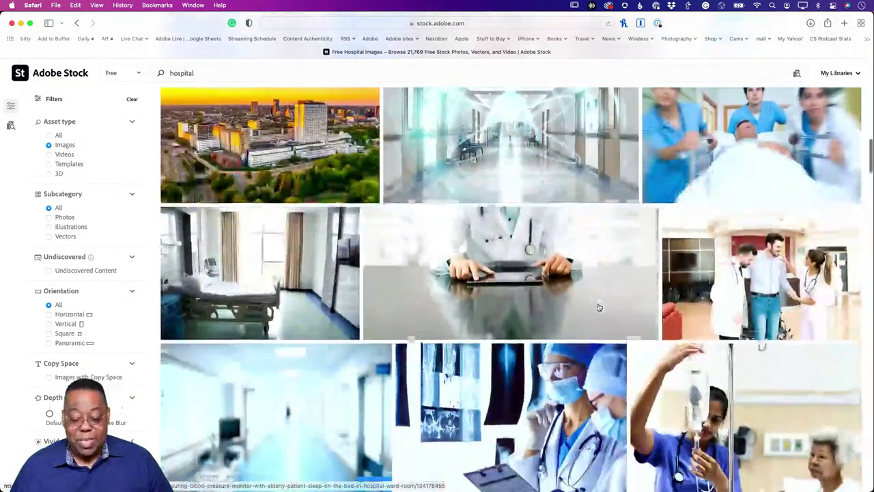
scroll(599, 308, "down", 8)
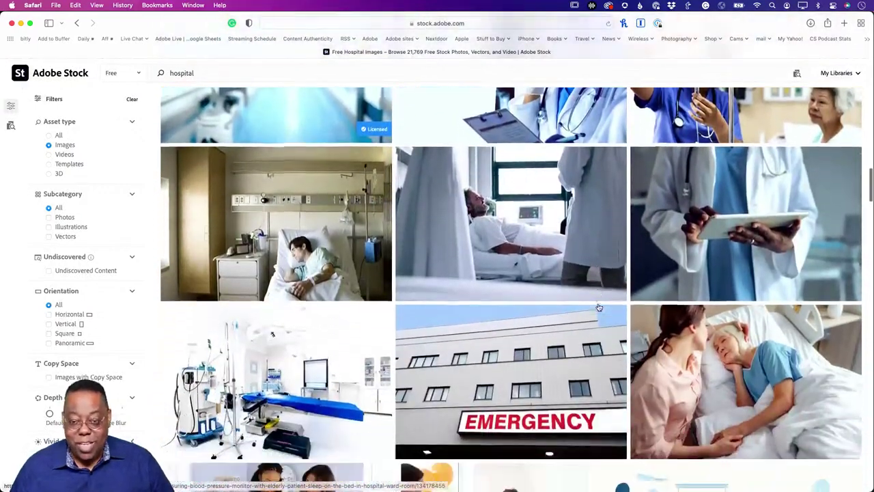
scroll(599, 307, "down", 1)
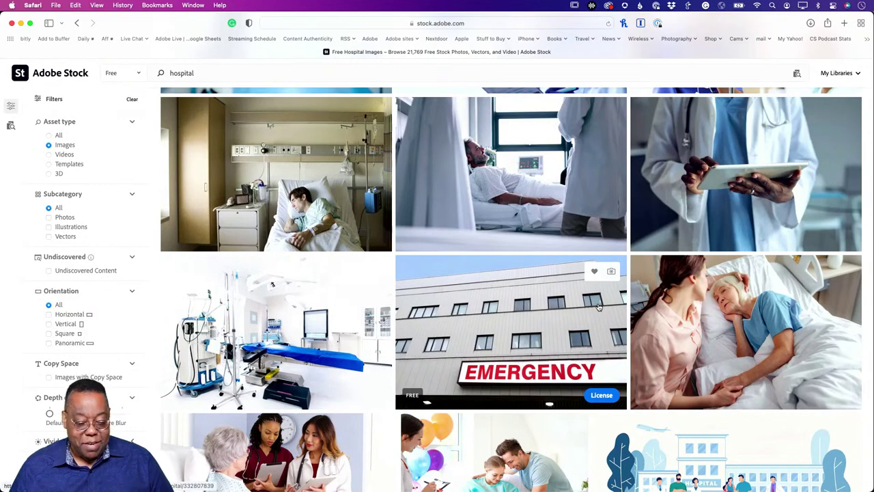
Back in Photoshop, open the Hospital 2 and Hospital 1 library images as documents
key("super+Tab")
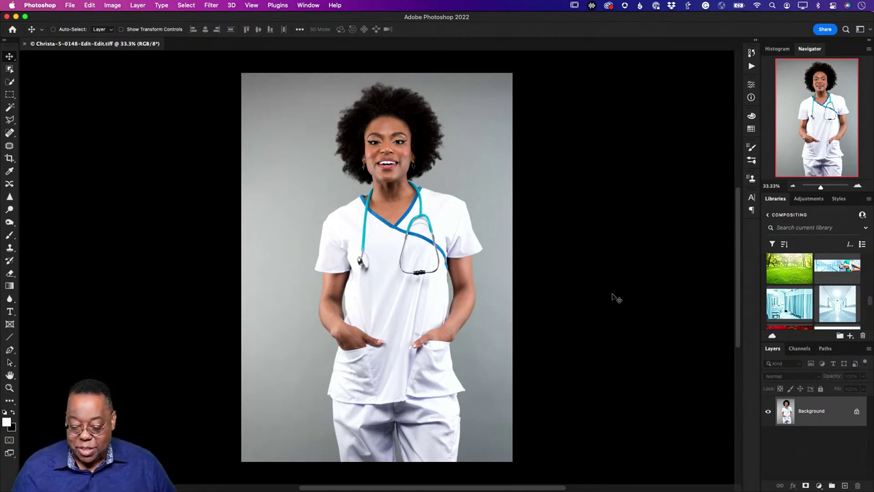
double_click(782, 307)
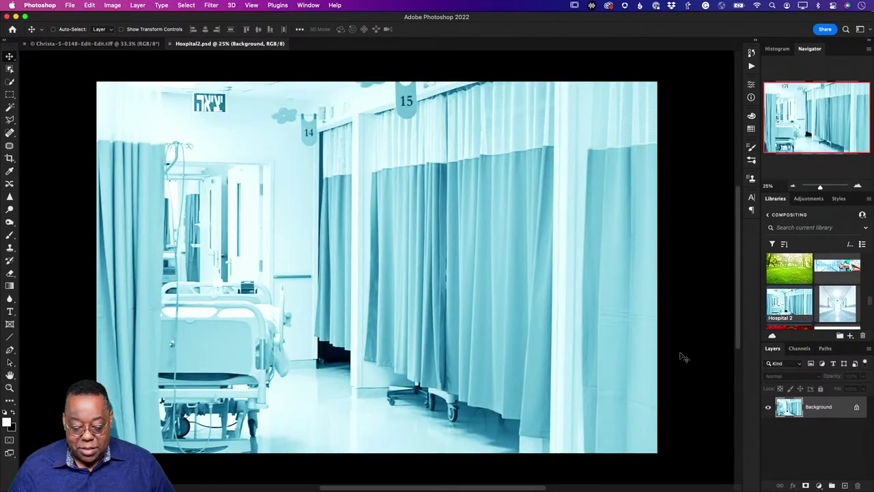
scroll(822, 310, "down", 2)
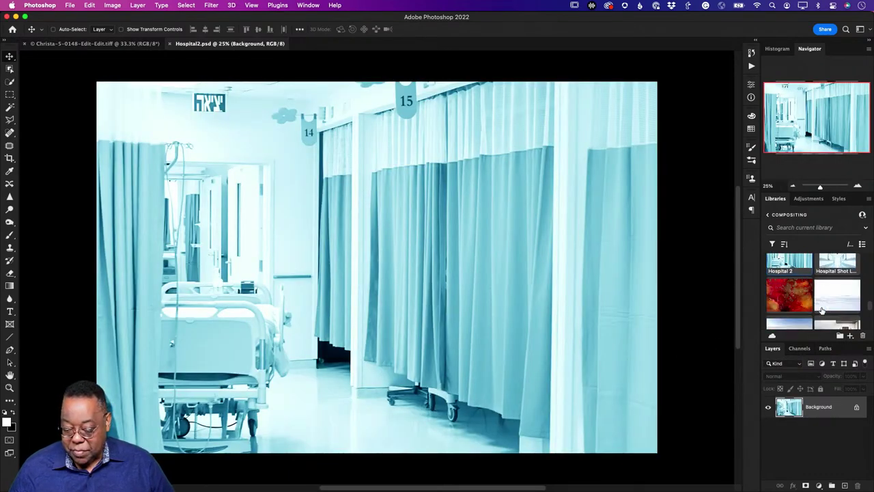
scroll(822, 310, "down", 6)
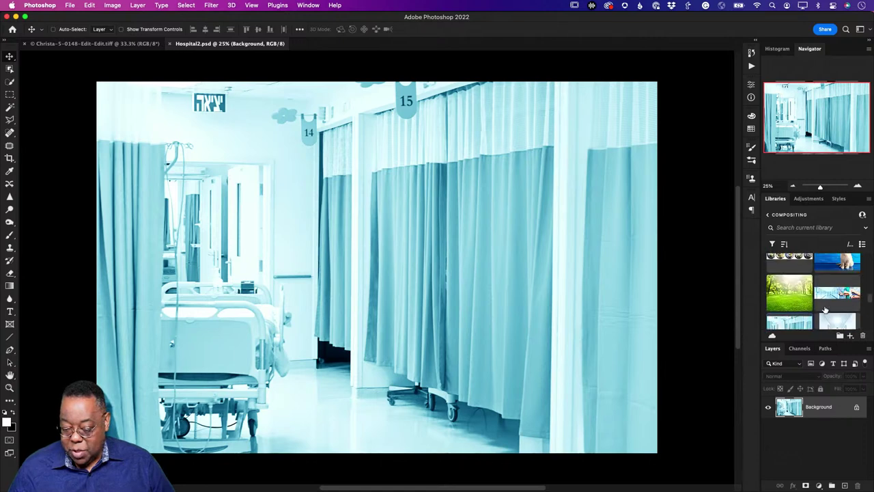
double_click(833, 301)
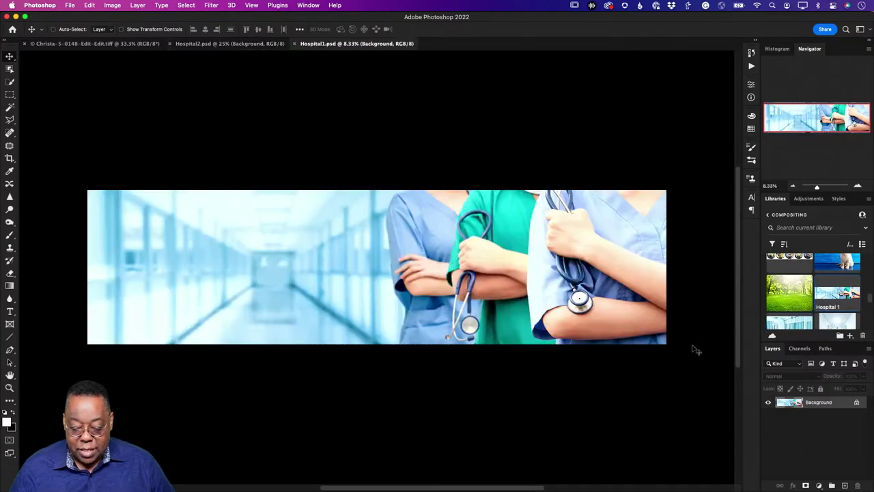
scroll(833, 324, "down", 1)
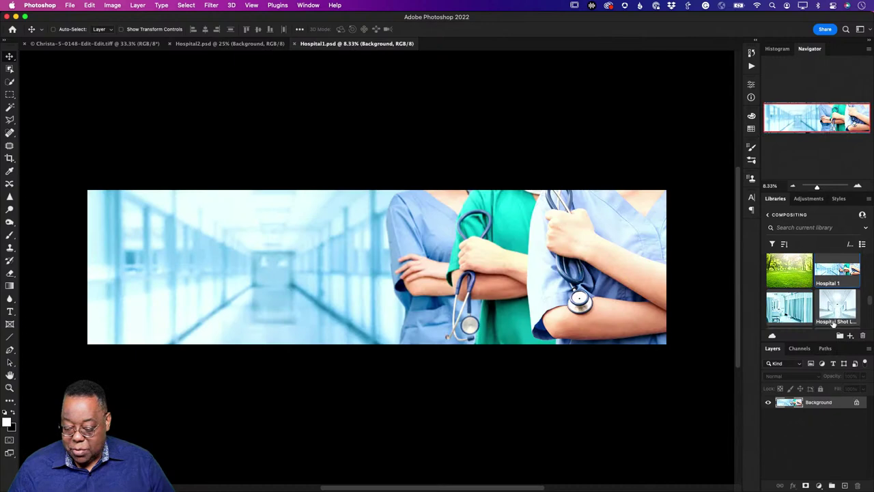
Open HospitalShotLow from Libraries, then close it and the Hospital2 document
double_click(837, 310)
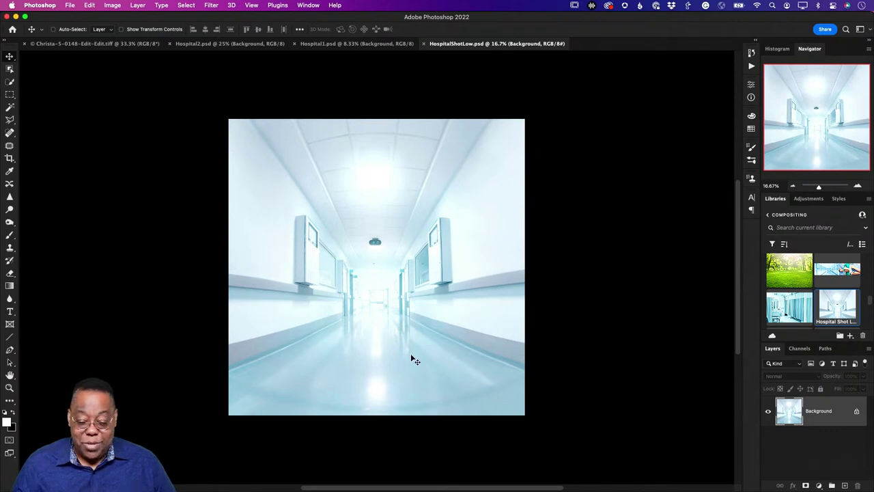
key("super+w")
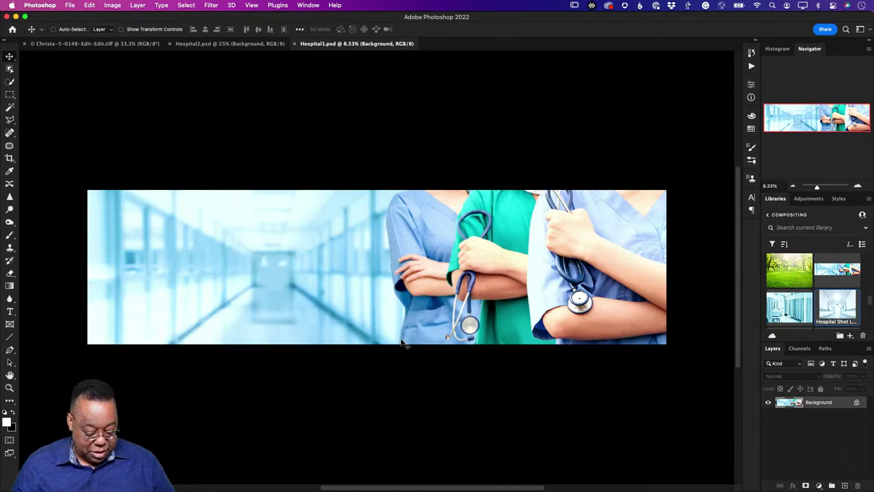
scroll(279, 82, "down", 2)
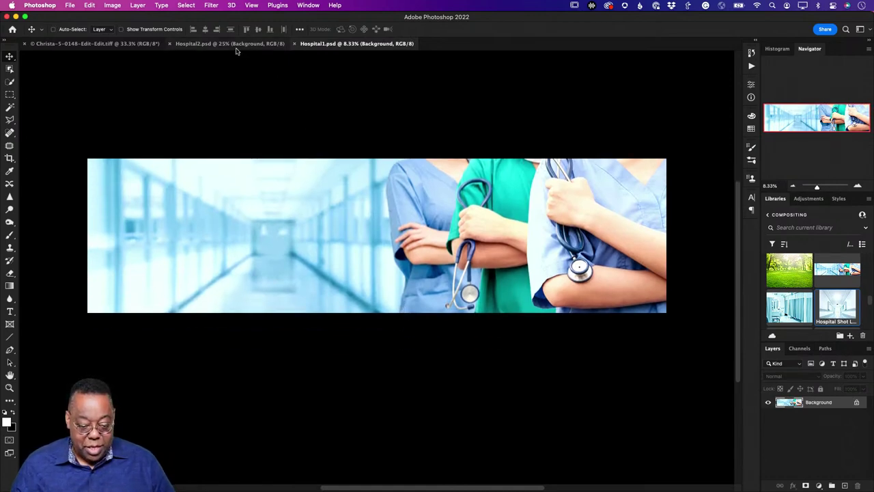
left_click(237, 45)
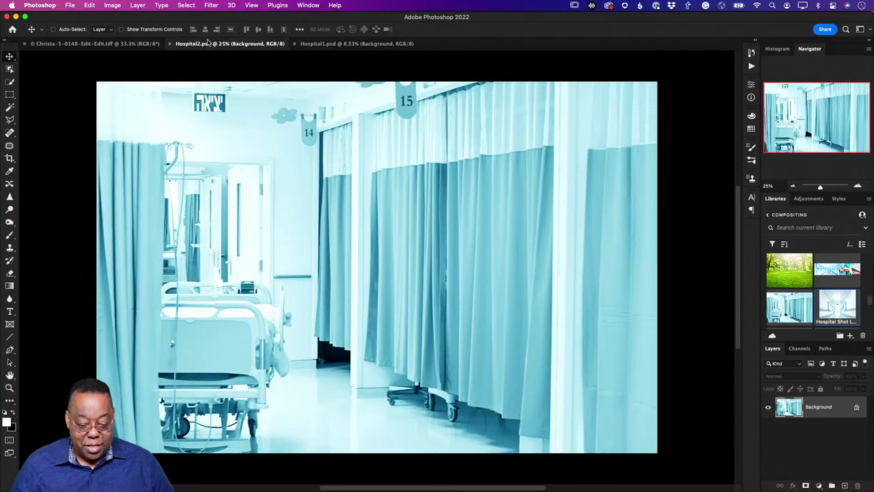
left_click(170, 43)
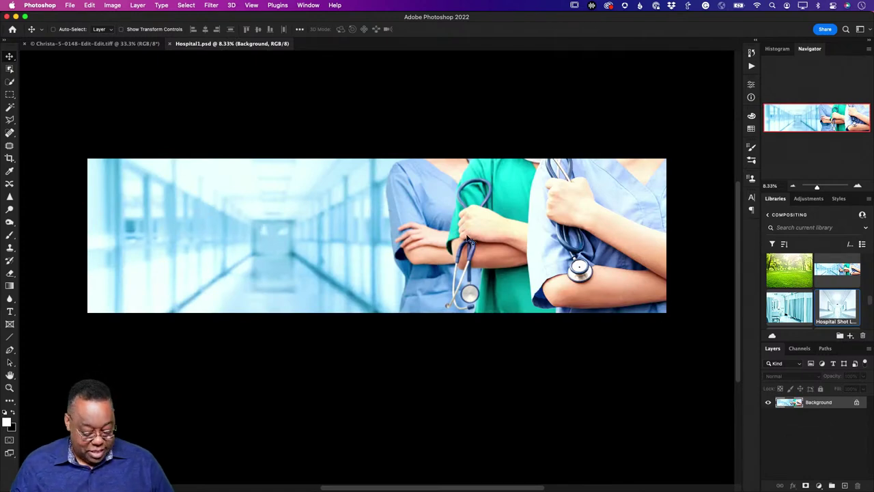
Crop the doctors off the right side of Hospital1 and fit the corridor on screen
key("c")
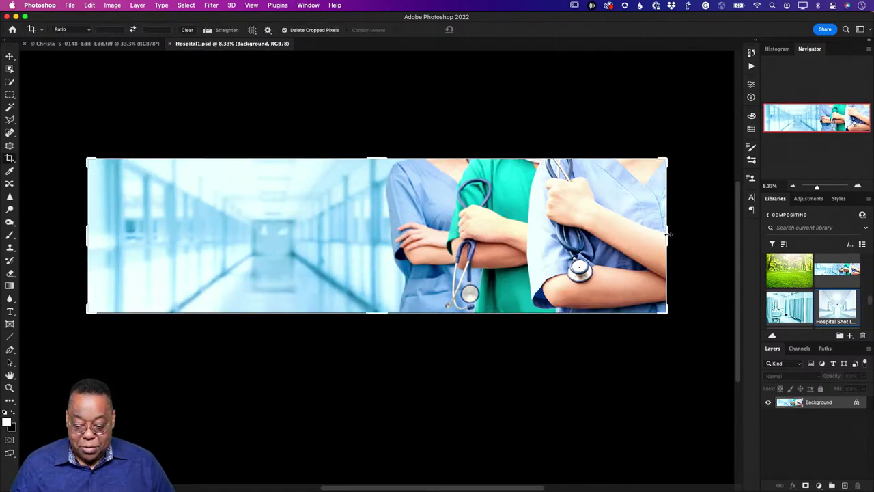
left_click_drag(667, 232, 526, 246)
key("Return")
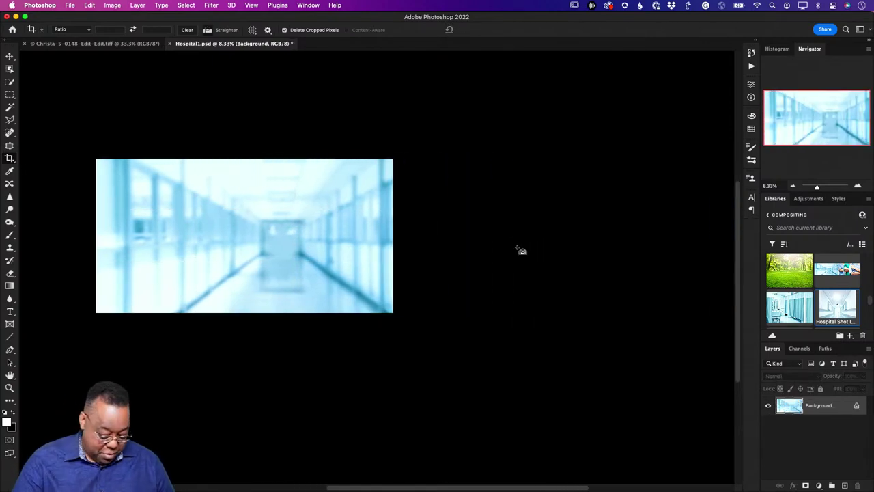
key("super+0")
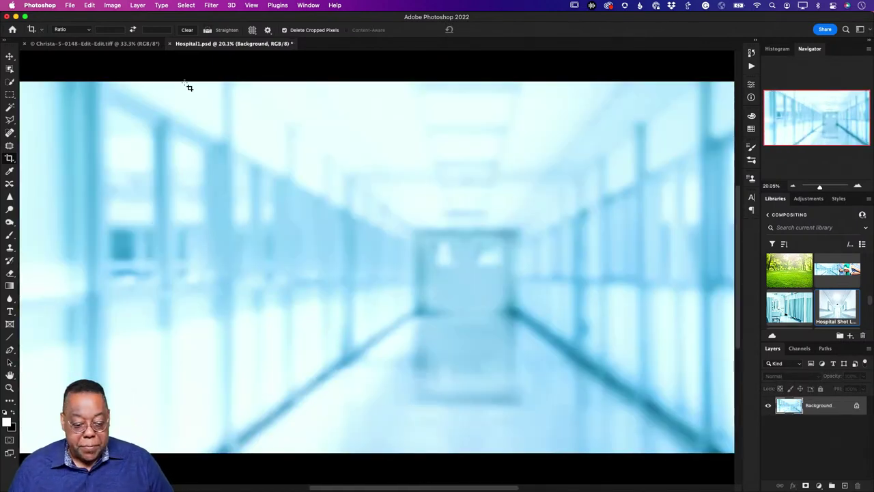
On the nurse photo, use Select Subject, then Select and Mask output as New Layer with Layer Mask
left_click(130, 44)
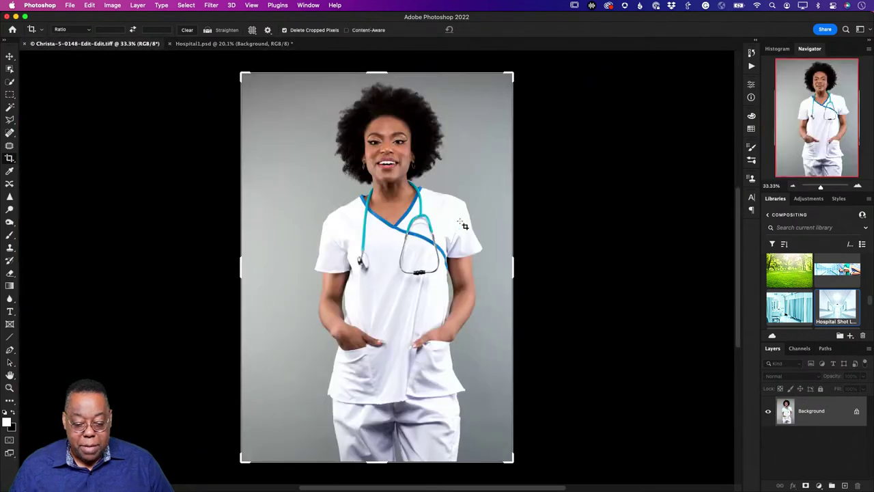
key("v")
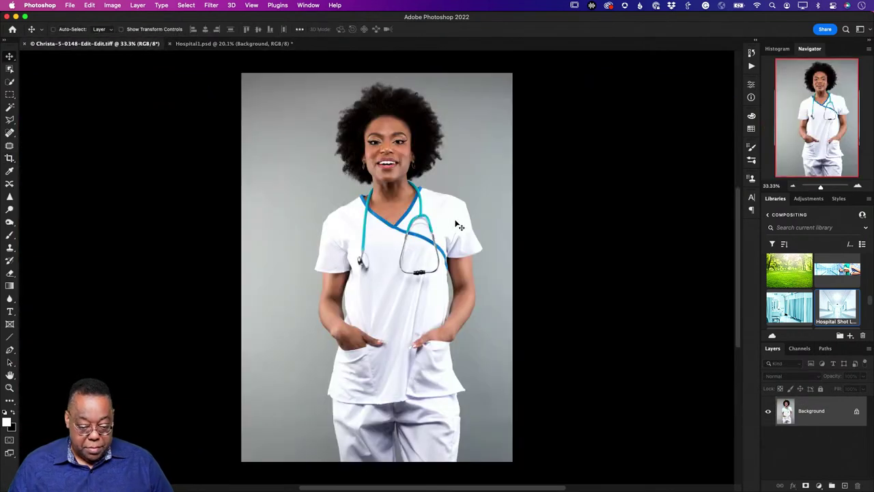
left_click(186, 6)
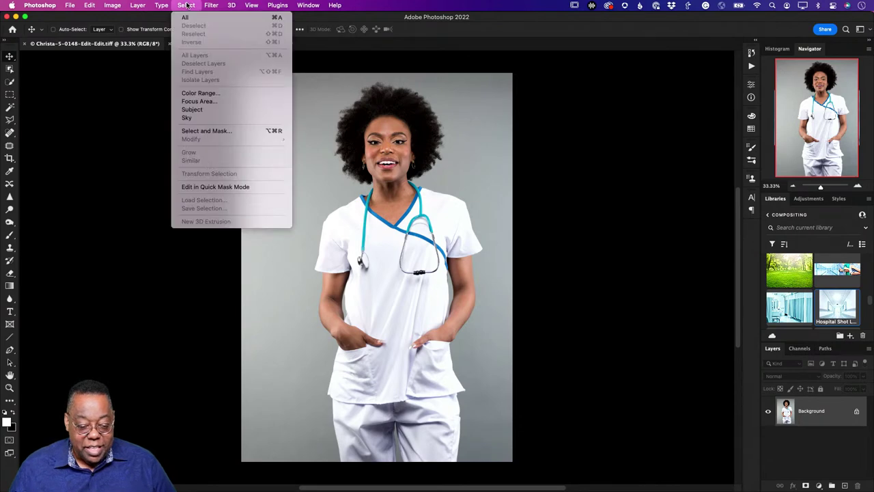
left_click(192, 109)
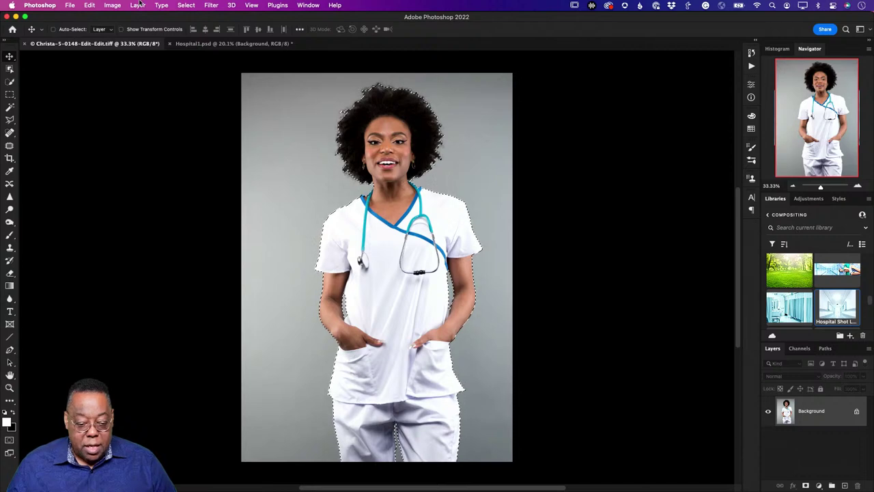
left_click(183, 6)
left_click(193, 131)
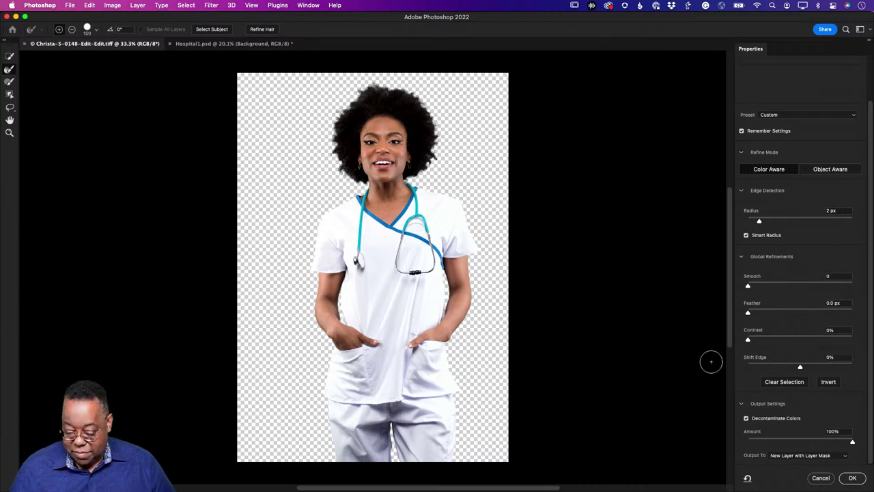
left_click(851, 478)
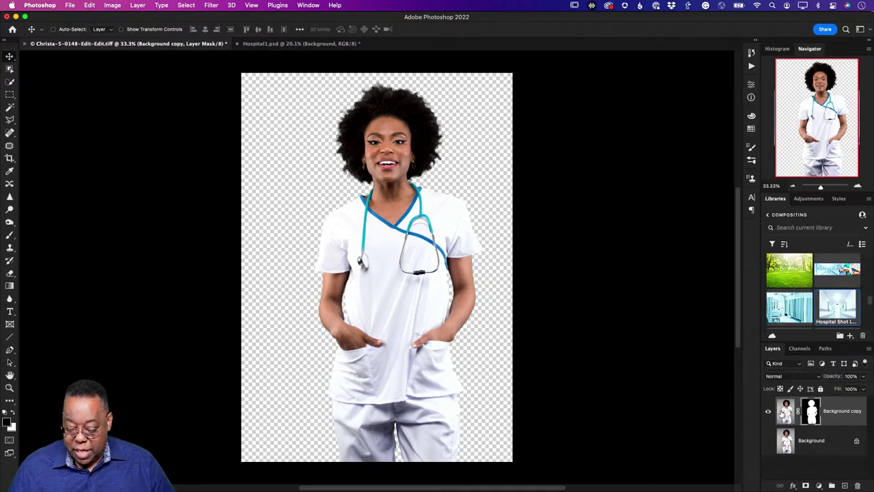
Drag the nurse cut-out into the Hospital1 corridor and convert it to a Smart Object
left_click_drag(786, 414, 344, 244)
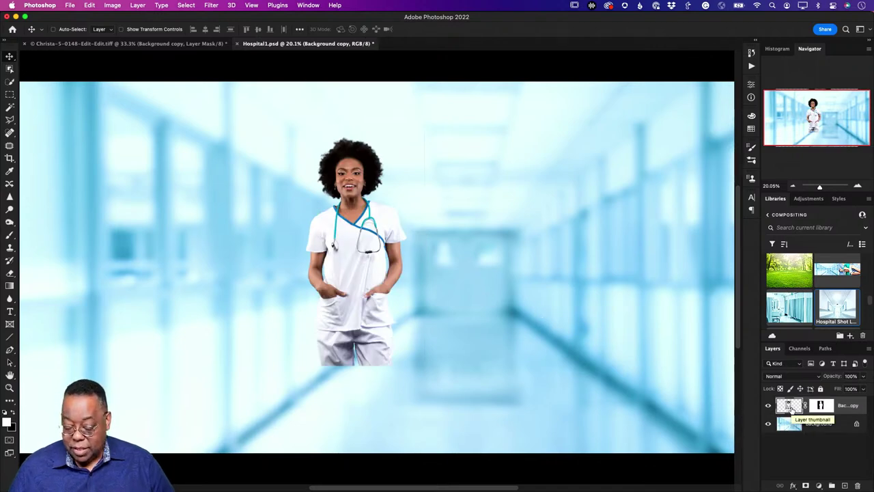
right_click(851, 408)
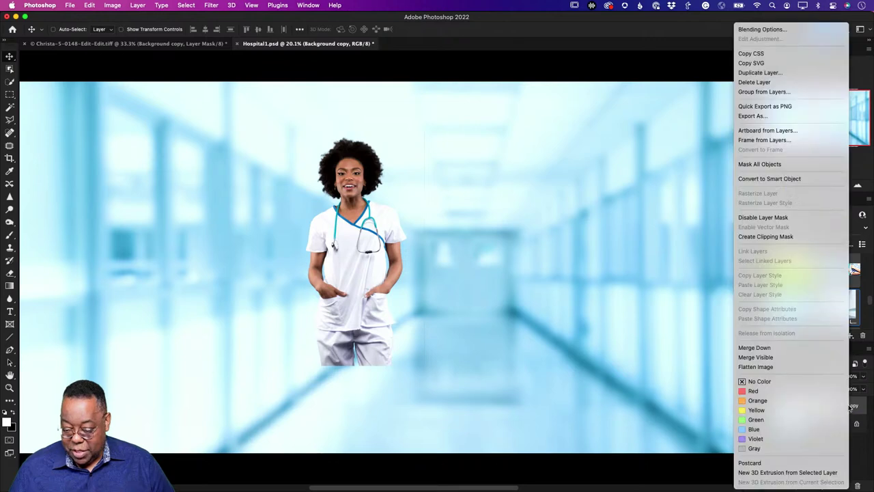
left_click(785, 178)
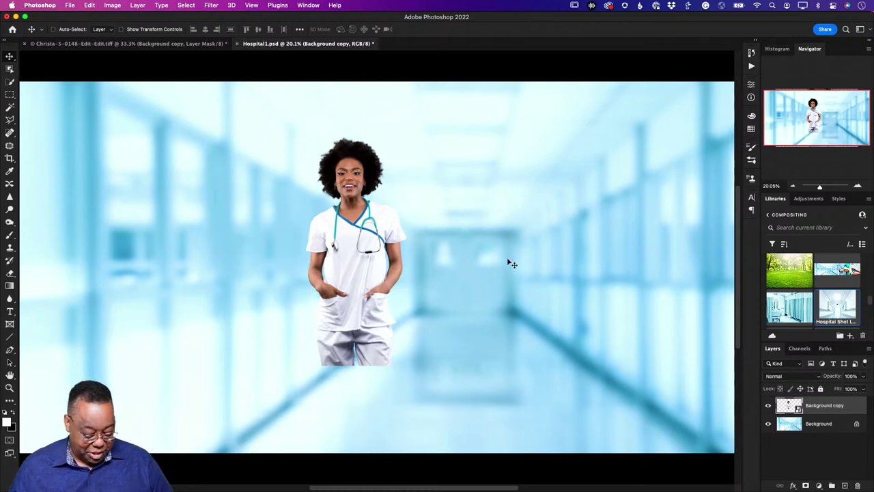
Scale the nurse up beyond 138% and shift her right in the corridor
key("super+t")
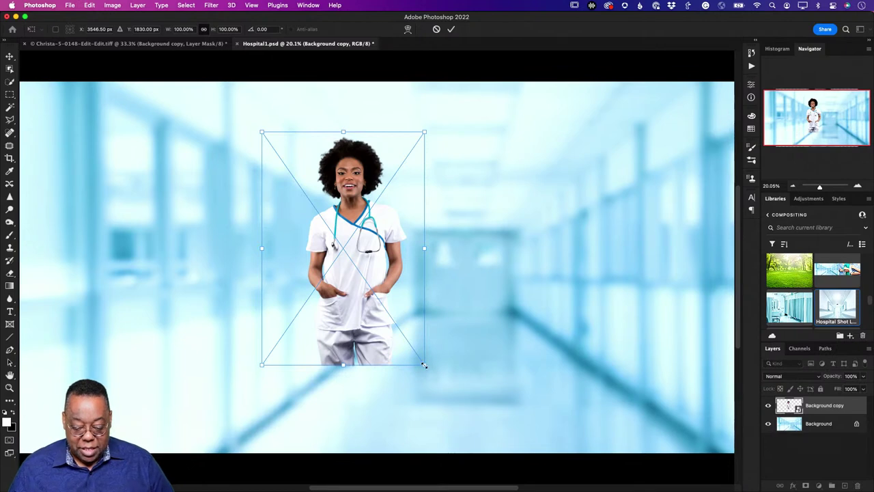
left_click_drag(424, 366, 486, 453)
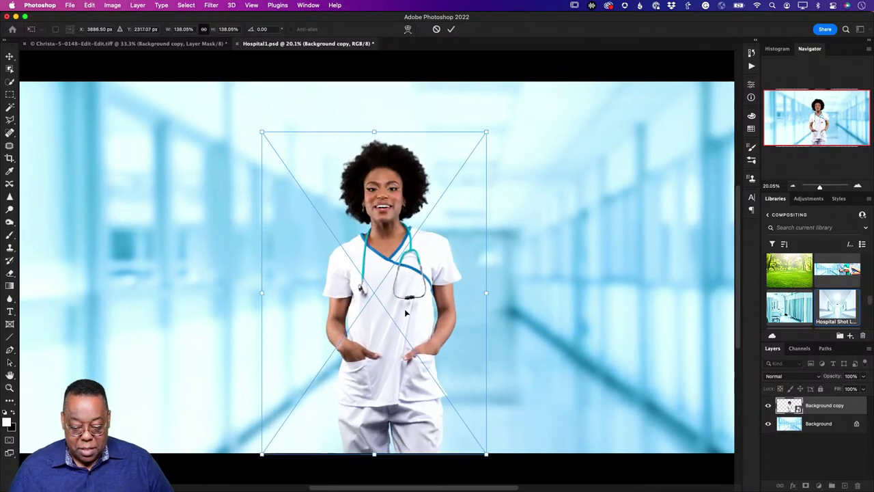
left_click_drag(364, 285, 434, 288)
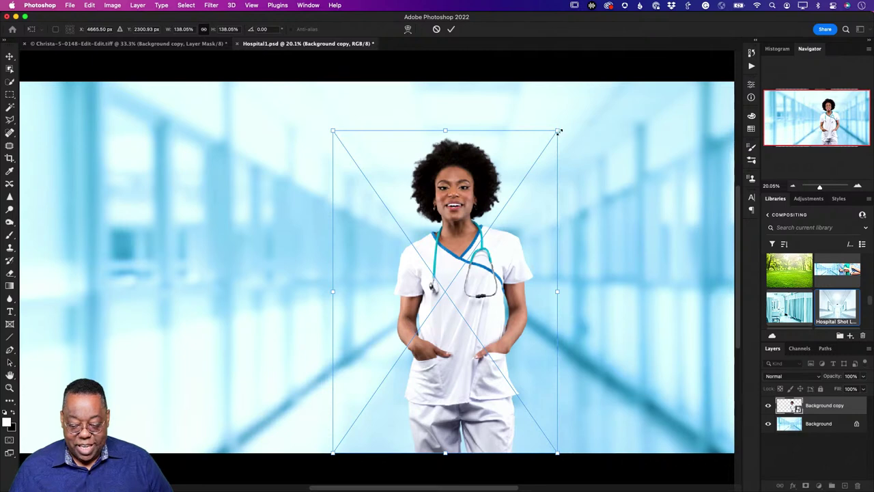
left_click_drag(557, 130, 649, 166)
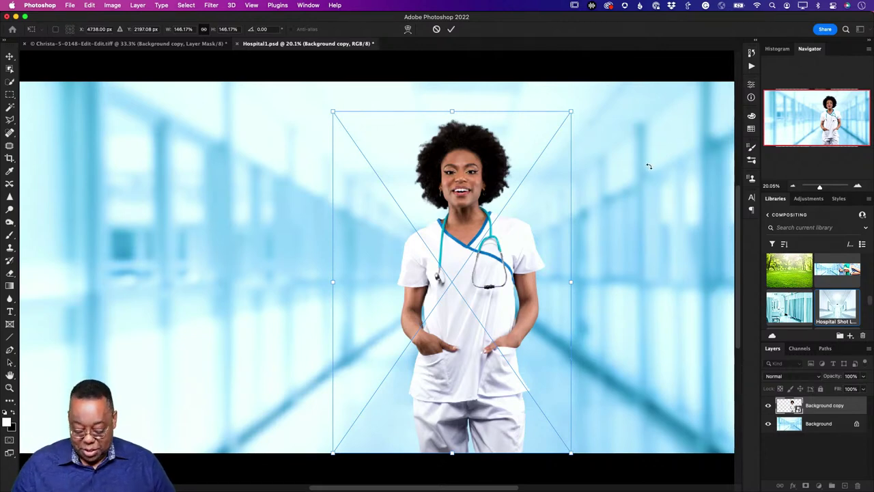
key("Return")
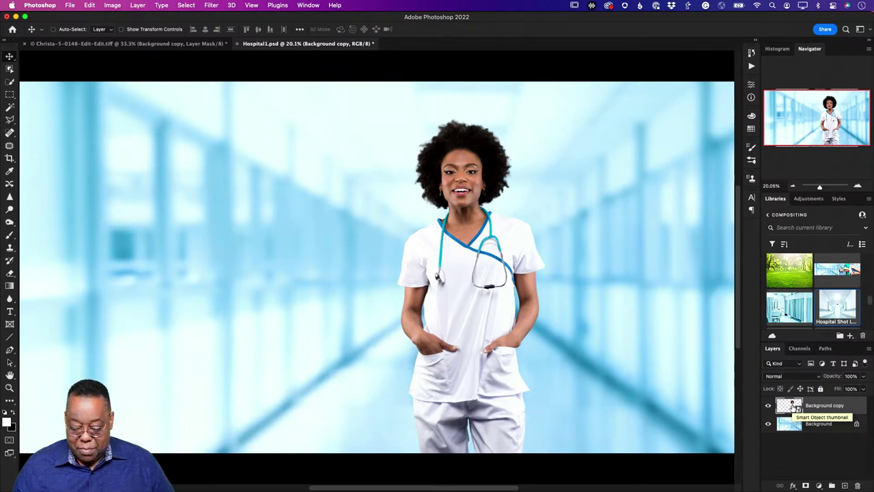
Copy the nurse-shaped area of the corridor Background to Layer 1 and move it above the nurse
left_click(792, 405, "super")
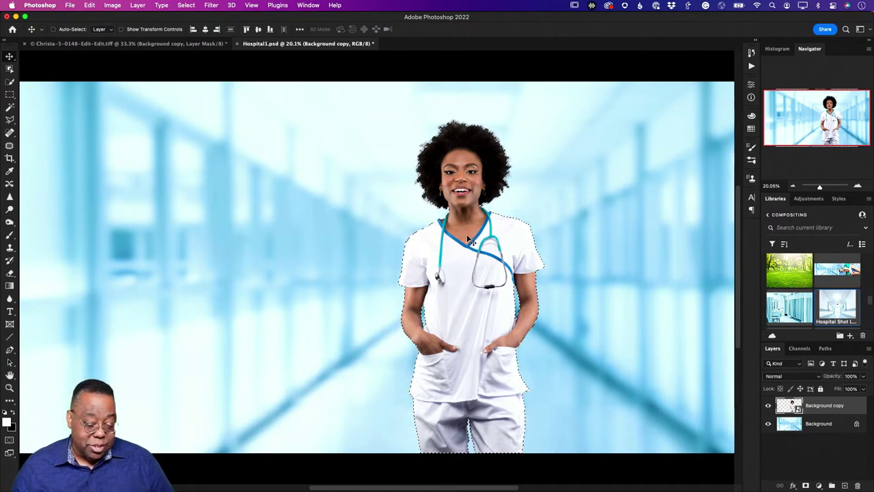
left_click(786, 425)
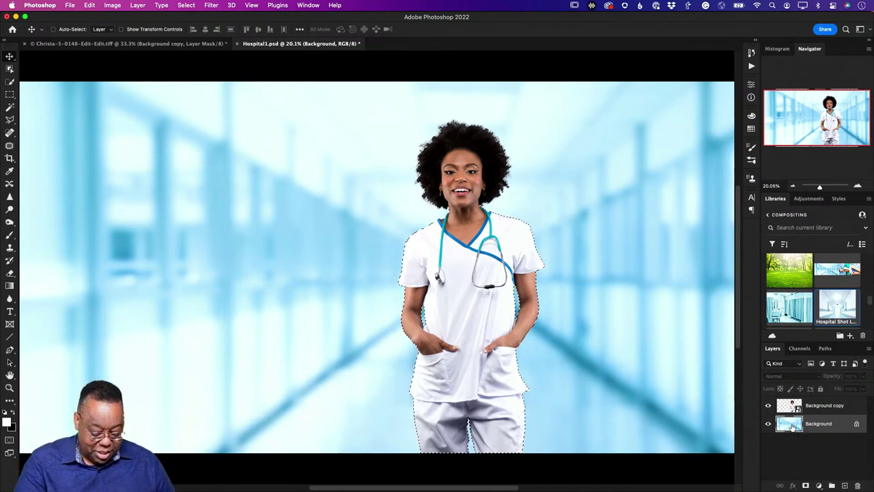
key("super+j")
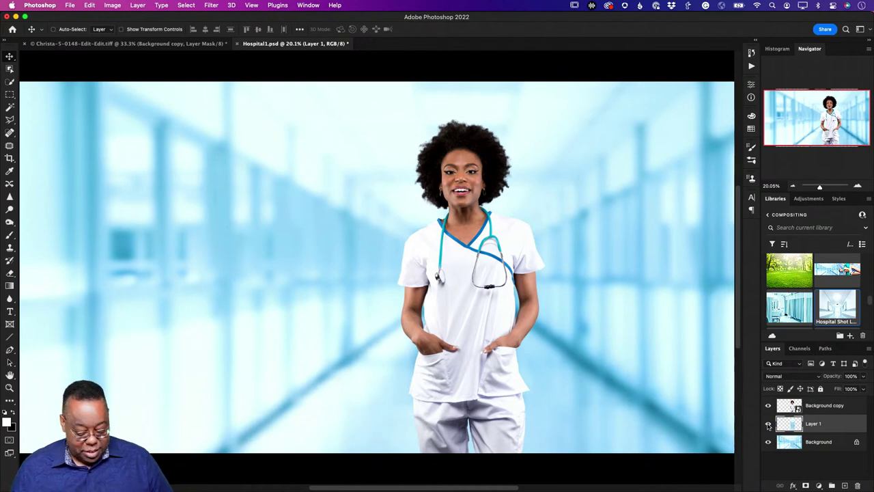
left_click(768, 425, "alt")
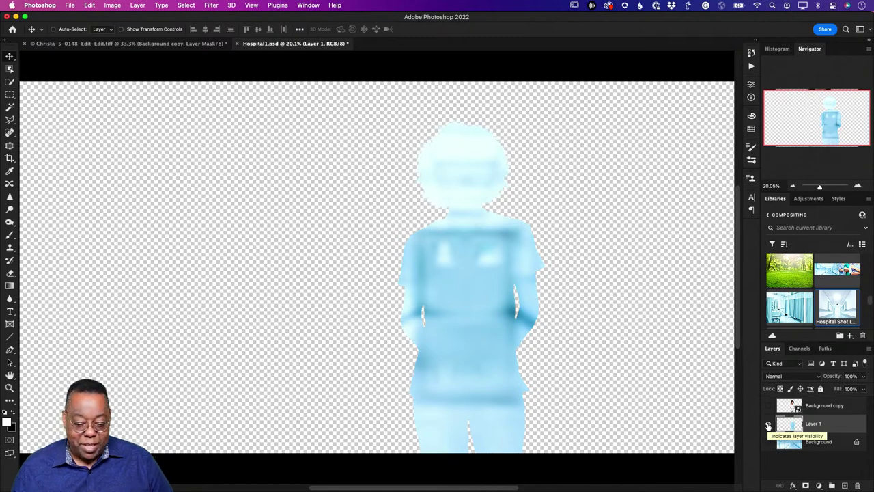
left_click(769, 425, "alt")
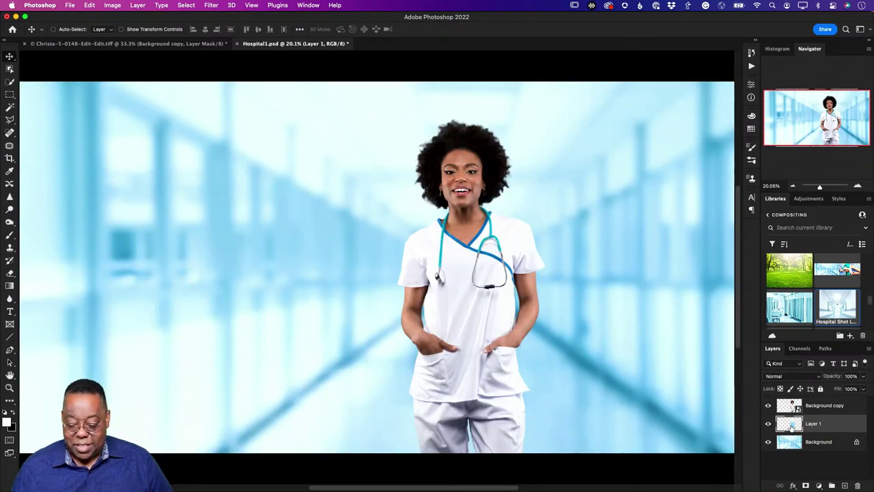
left_click_drag(791, 425, 791, 401)
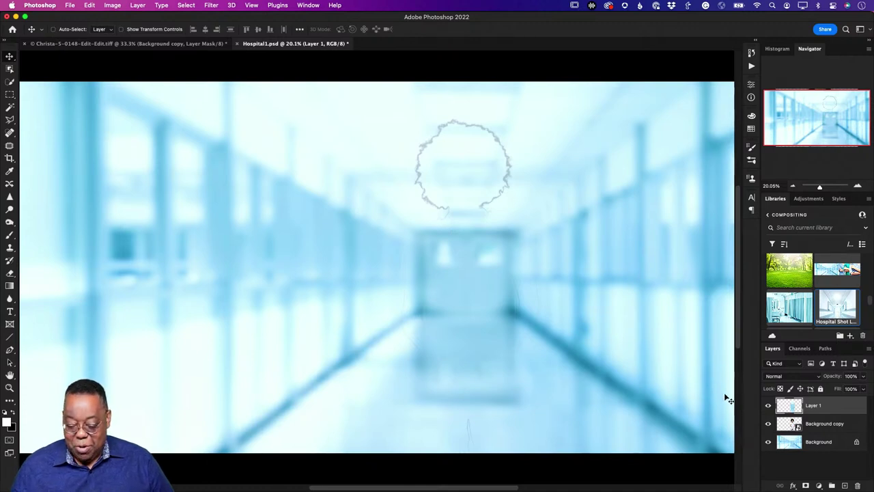
Rename Layer 1 to 'color average'
double_click(813, 407)
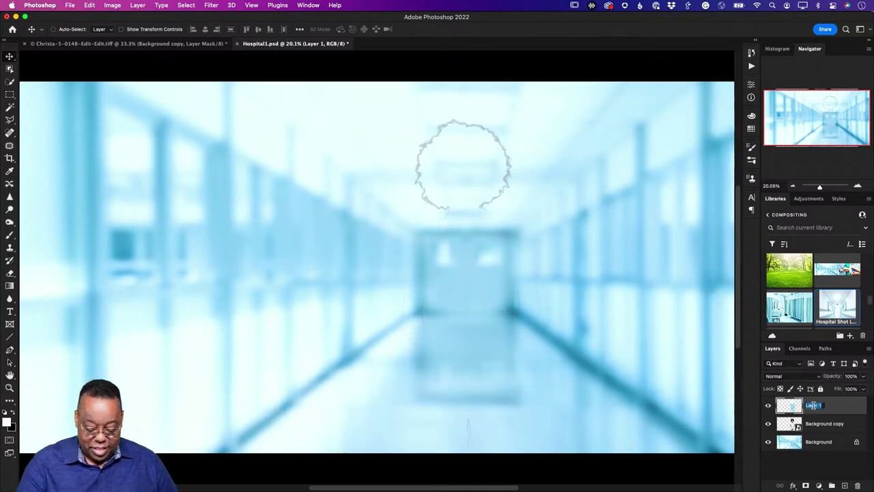
type("col")
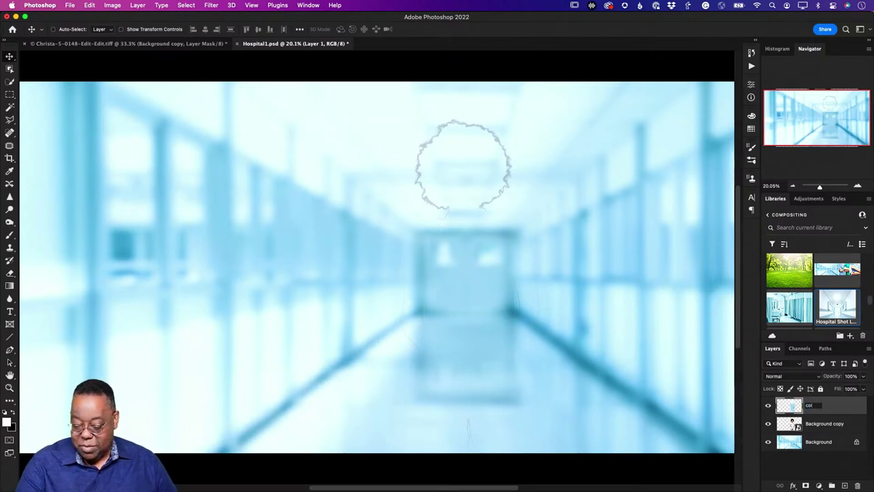
type("or average")
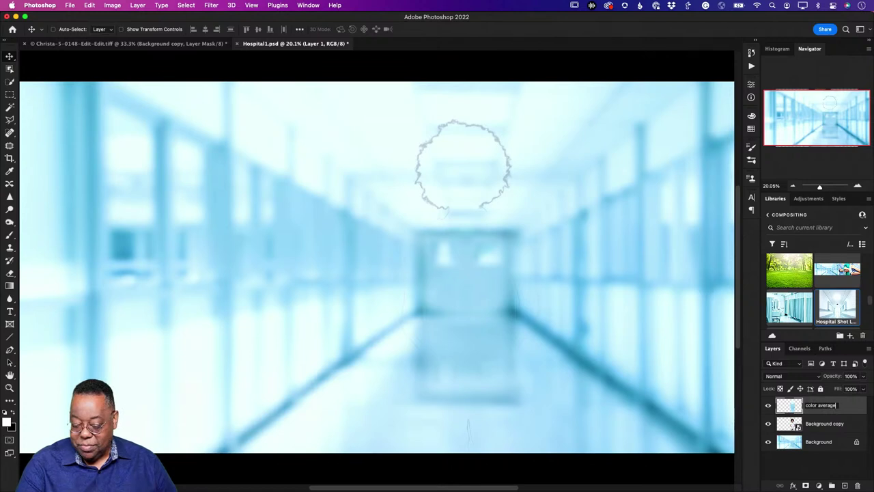
key("Return")
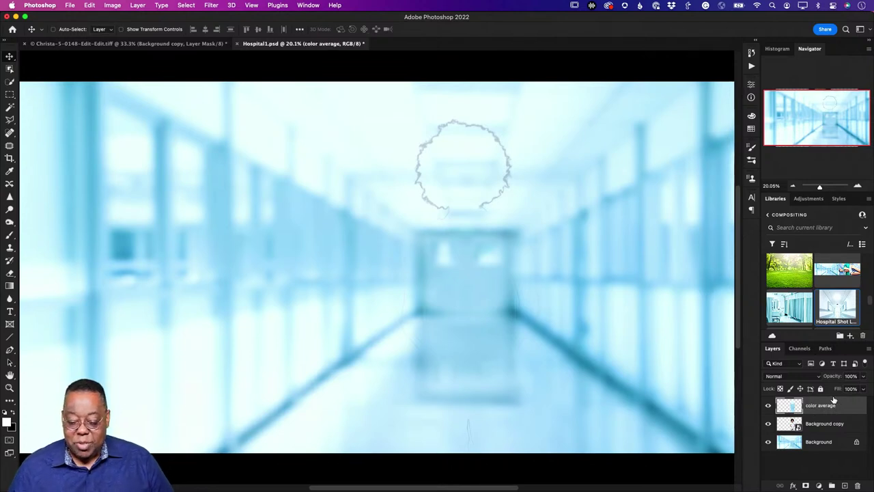
left_click(767, 407, "alt")
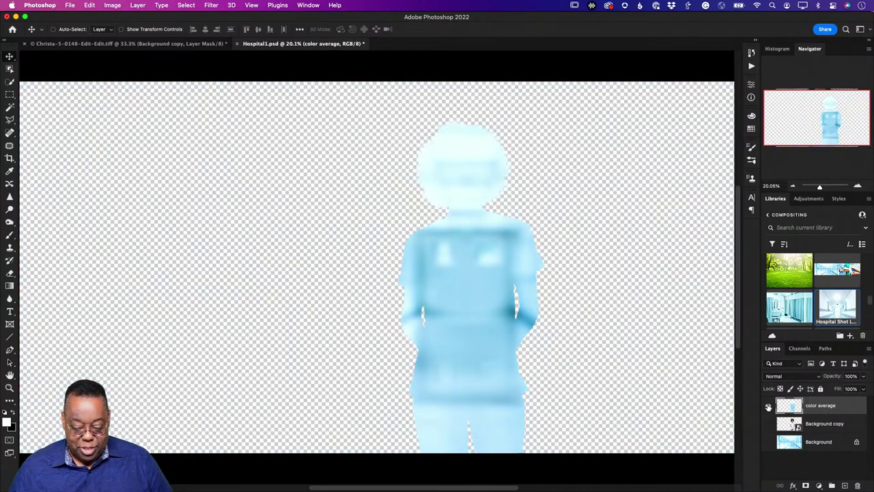
left_click(768, 407, "alt")
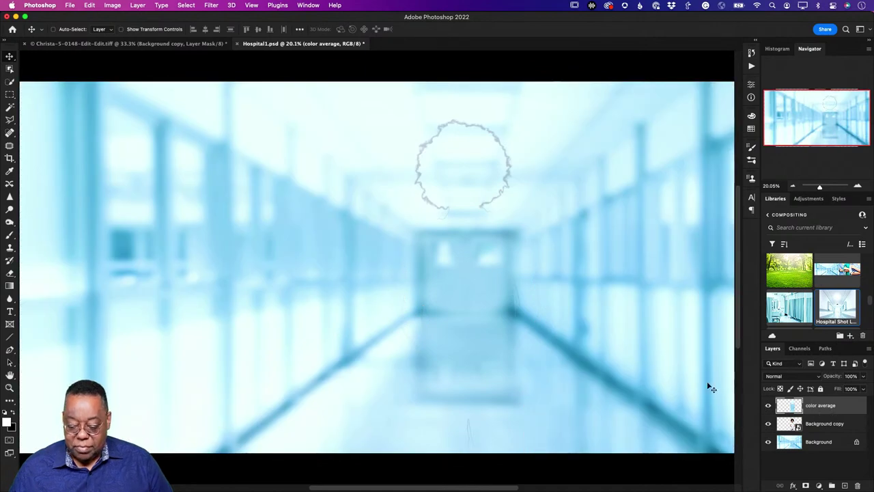
Apply Filter > Blur > Average to the color average layer
left_click(211, 5)
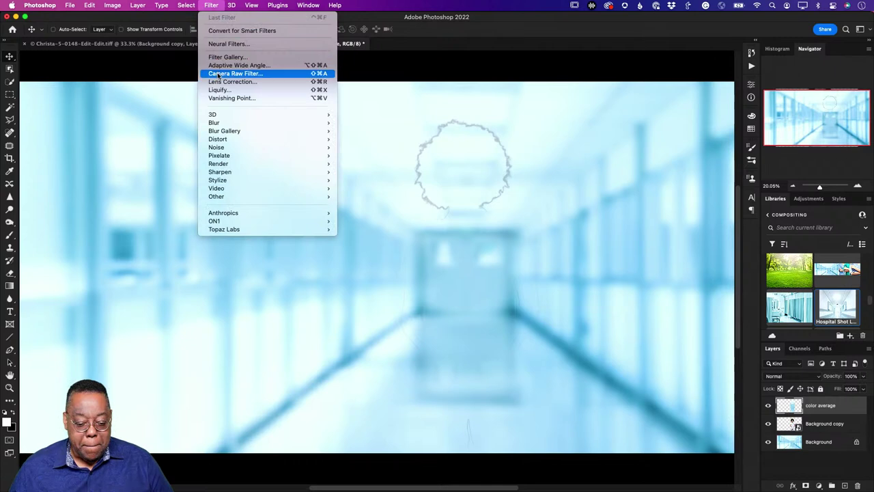
mouse_move(222, 126)
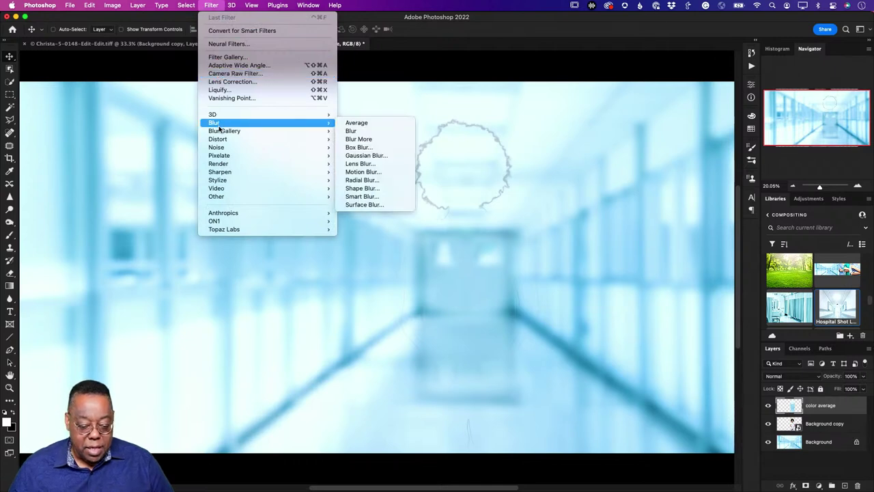
left_click(372, 124)
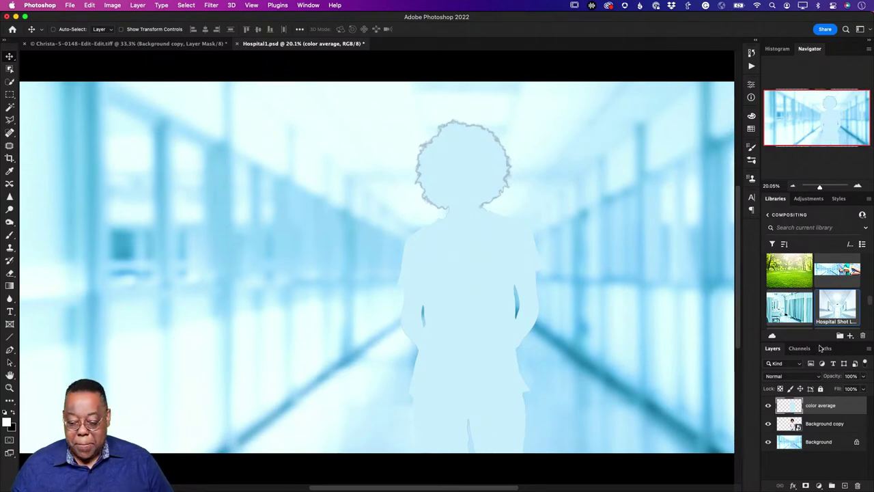
Set the color average layer to Color blend mode and bring its opacity down to 23%
left_click(788, 376)
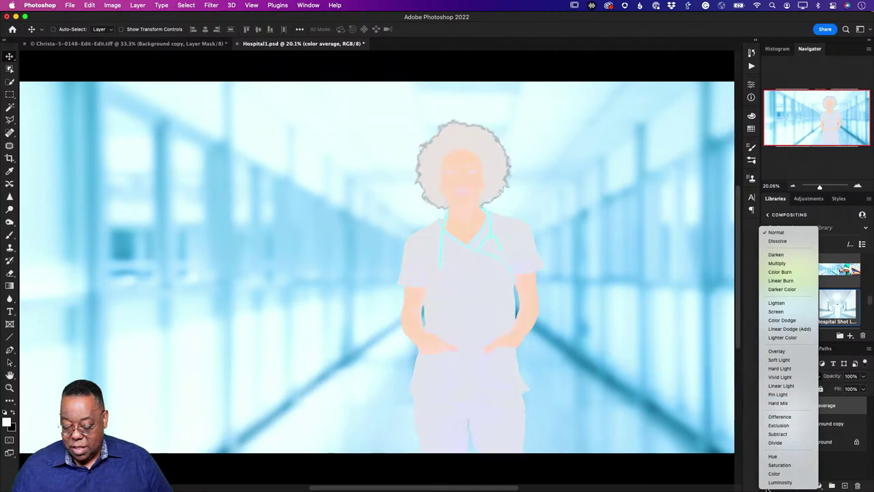
left_click(774, 473)
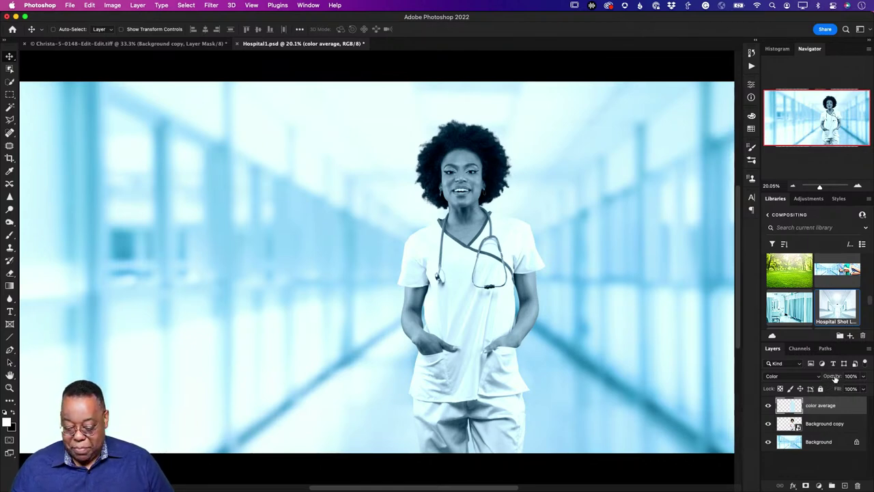
left_click_drag(834, 378, 804, 383)
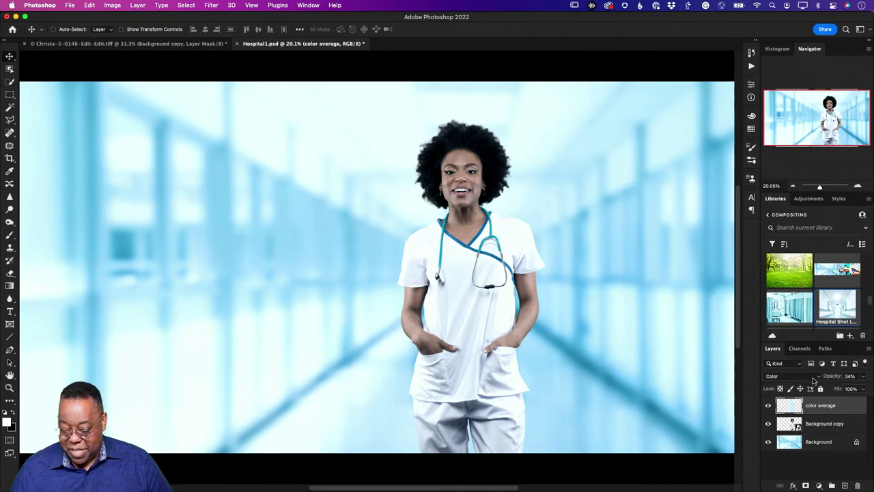
left_click_drag(825, 380, 825, 380)
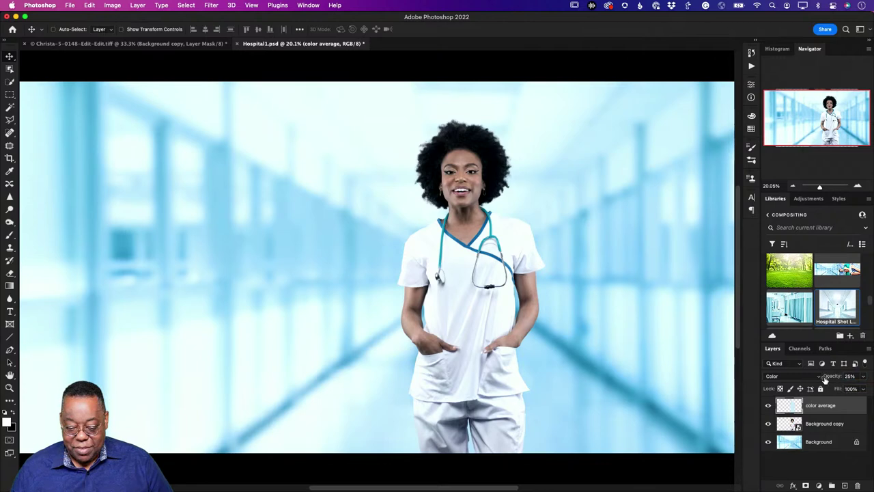
left_click_drag(825, 380, 823, 381)
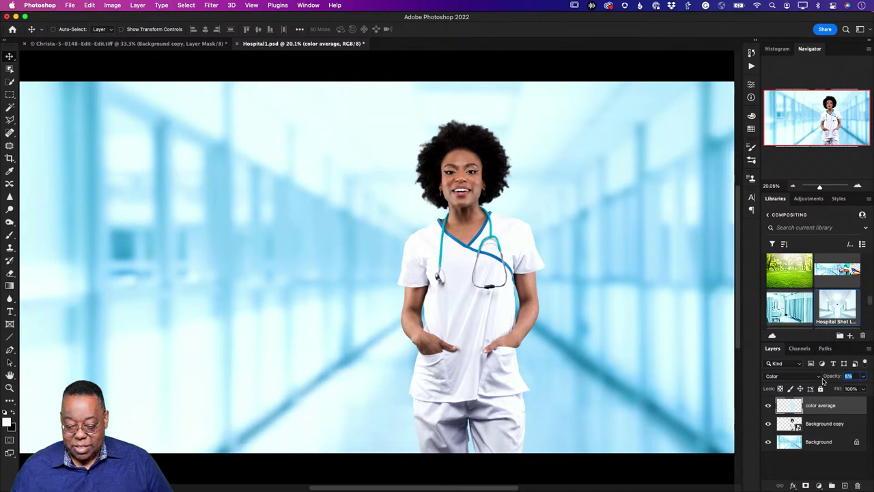
left_click_drag(824, 381, 830, 379)
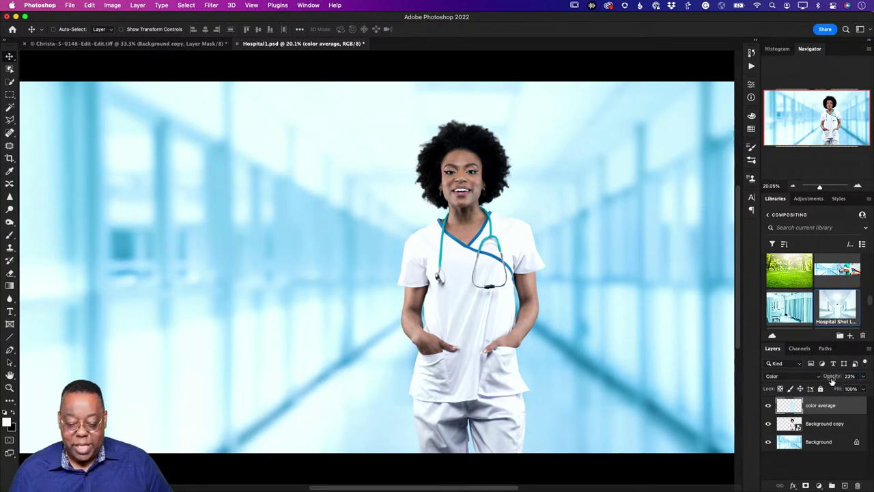
Lower color average to 20% opacity, then hide it and select the Background copy layer
left_click(768, 406)
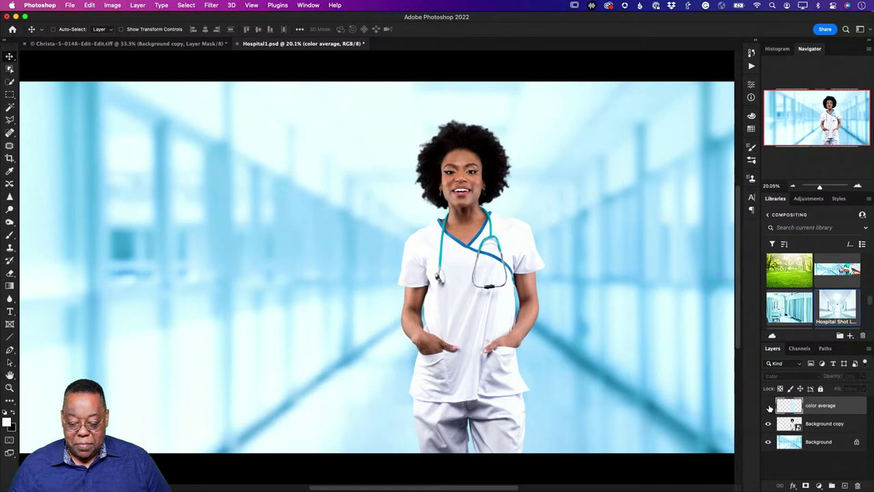
left_click(769, 405)
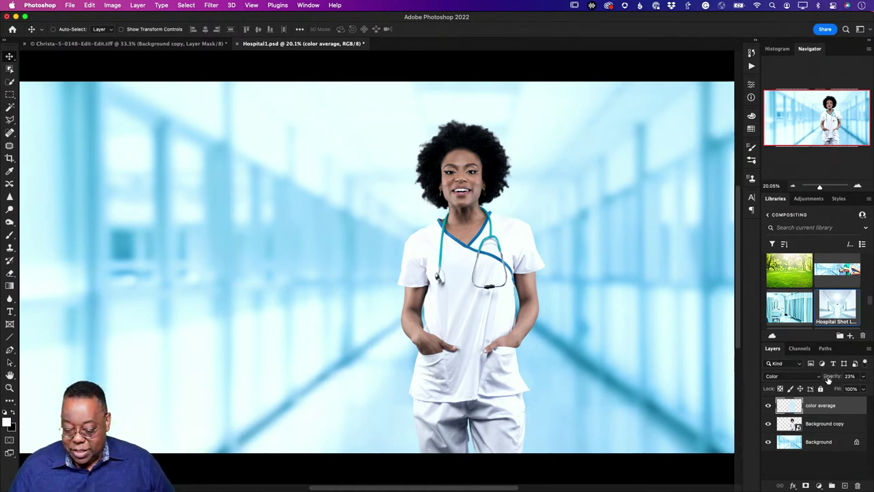
left_click_drag(825, 381, 827, 382)
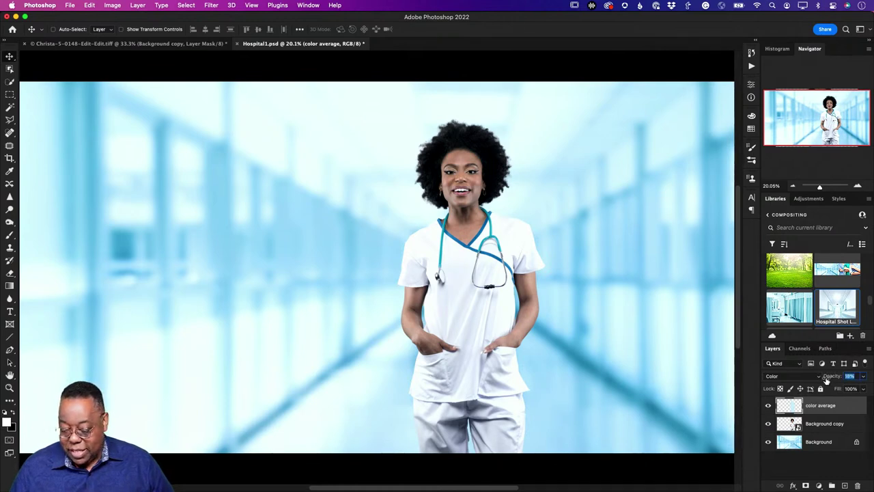
left_click_drag(827, 380, 828, 380)
key("Return")
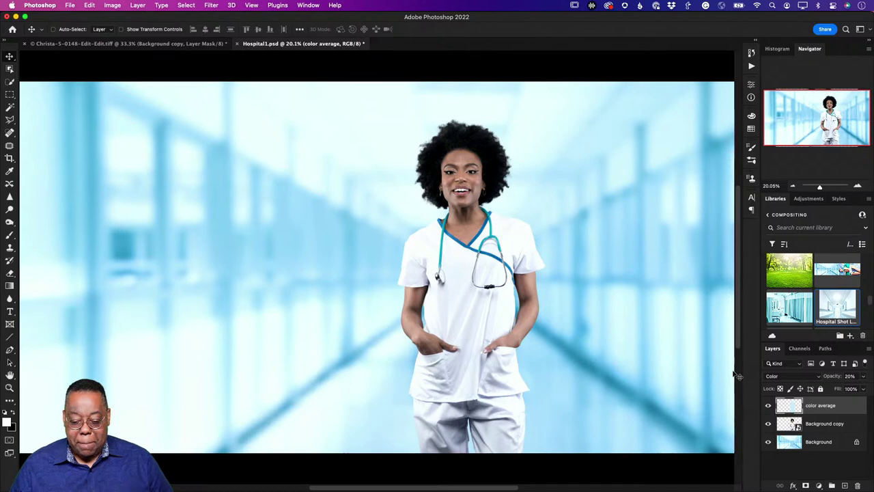
left_click(768, 408)
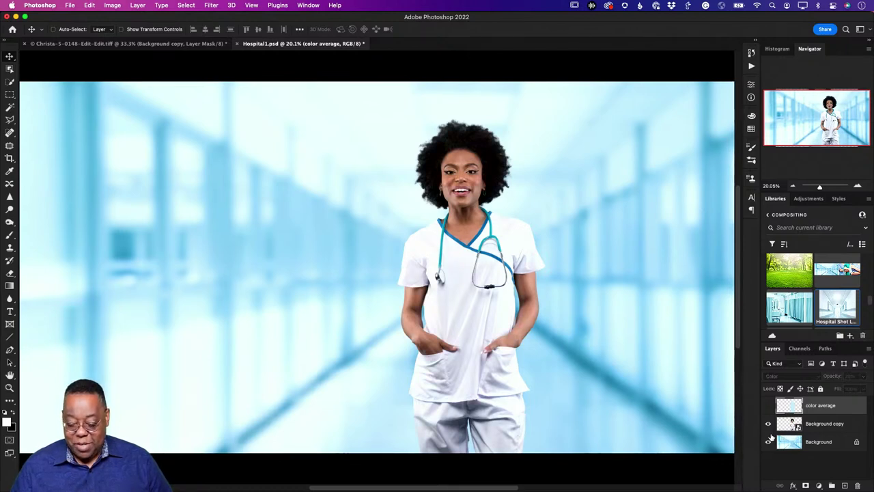
left_click(783, 429)
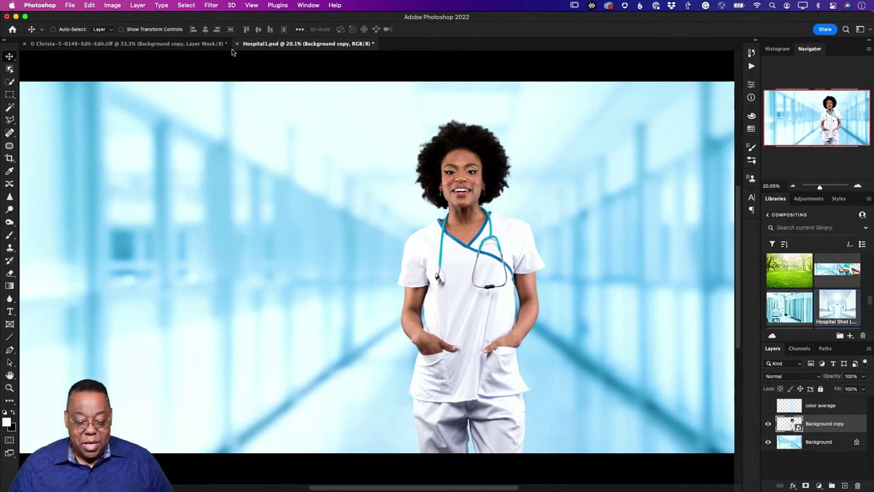
Turn on the Harmonization neural filter for the nurse and open its reference layer list
left_click(211, 5)
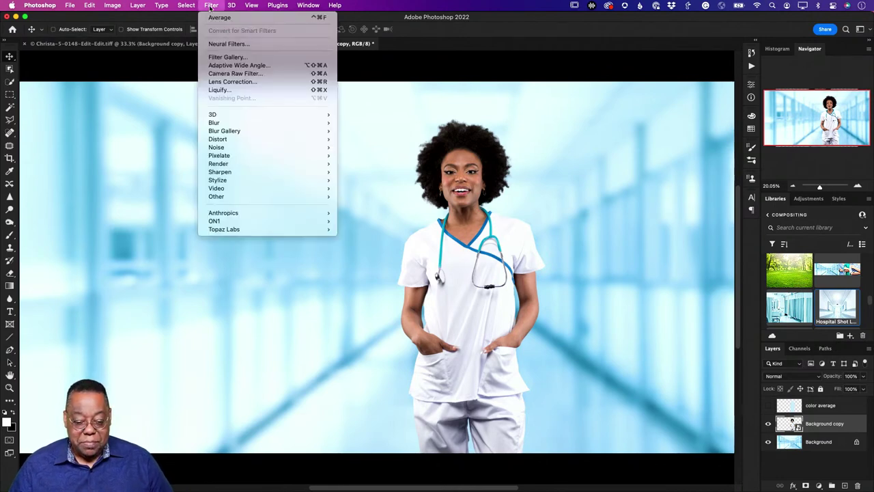
left_click(225, 43)
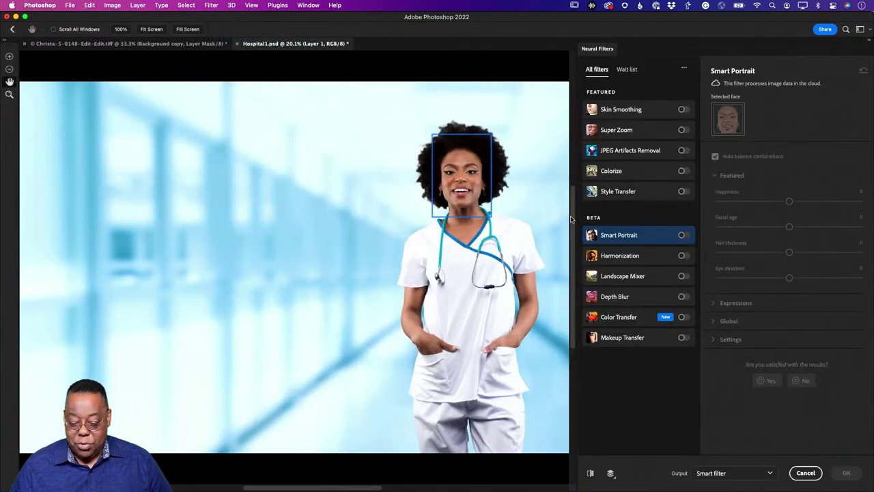
left_click(684, 255)
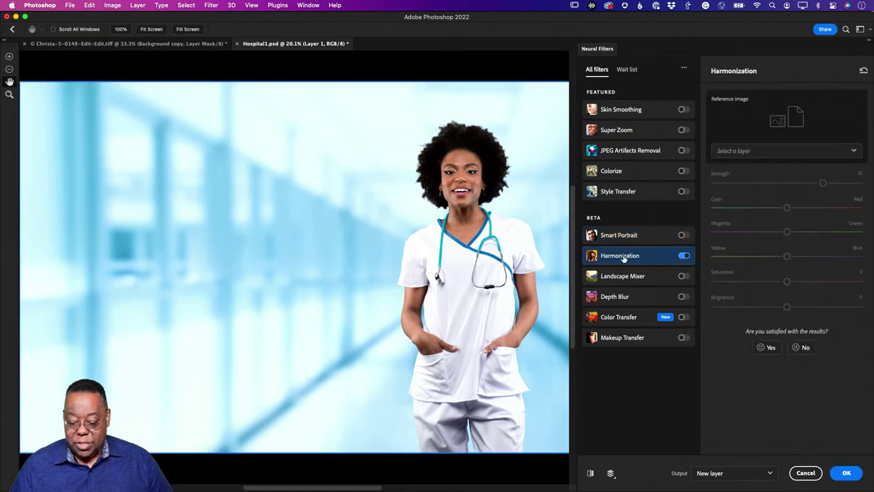
mouse_move(625, 260)
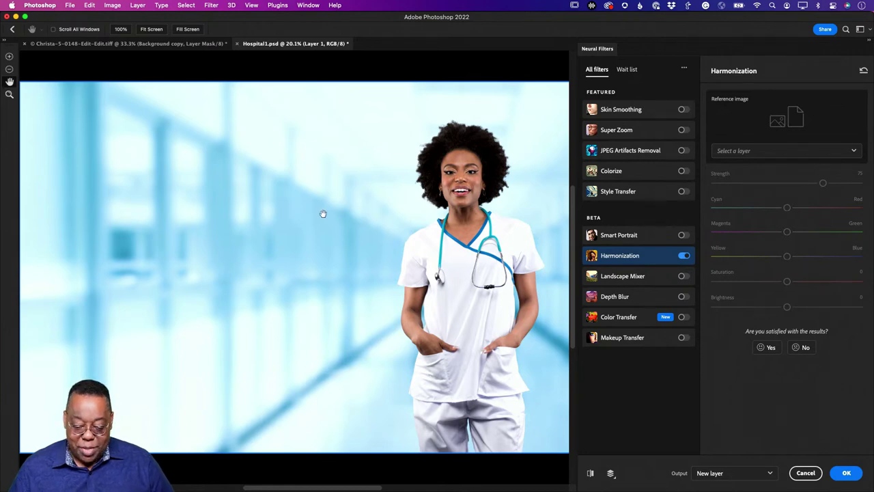
left_click(732, 150)
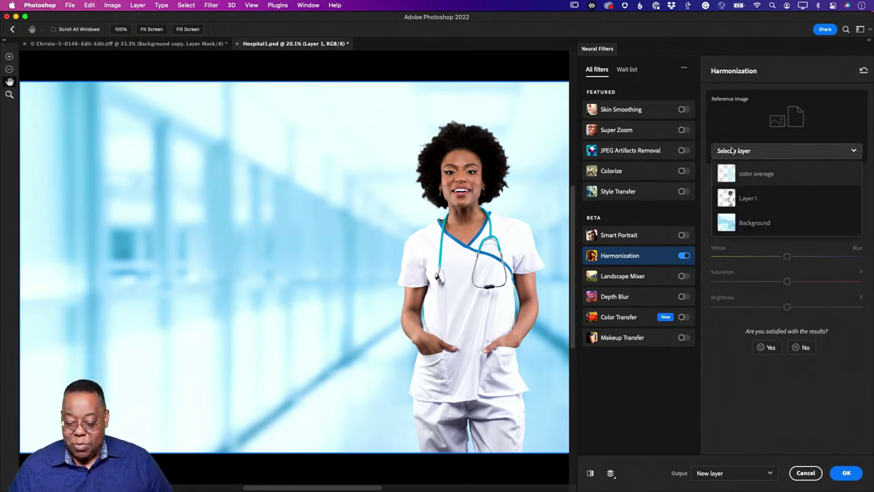
Harmonize the nurse to the Background layer at Strength 52, comparing against the original colouring
left_click(740, 223)
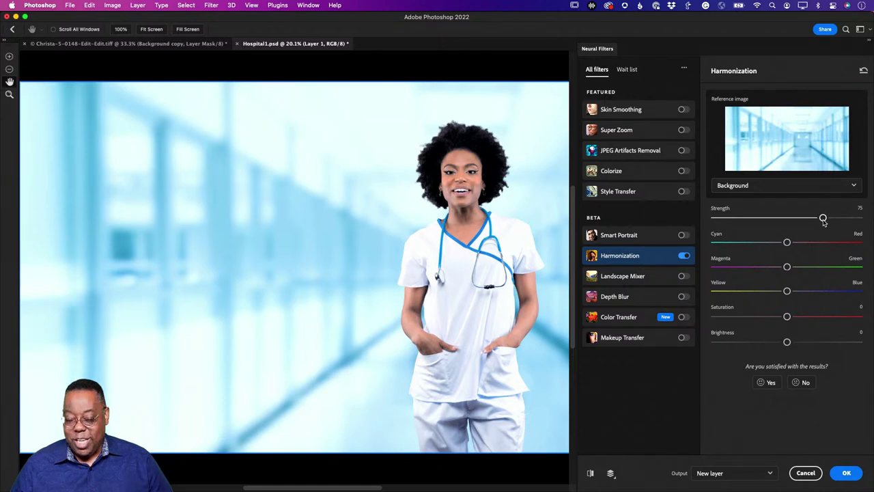
left_click_drag(823, 218, 791, 225)
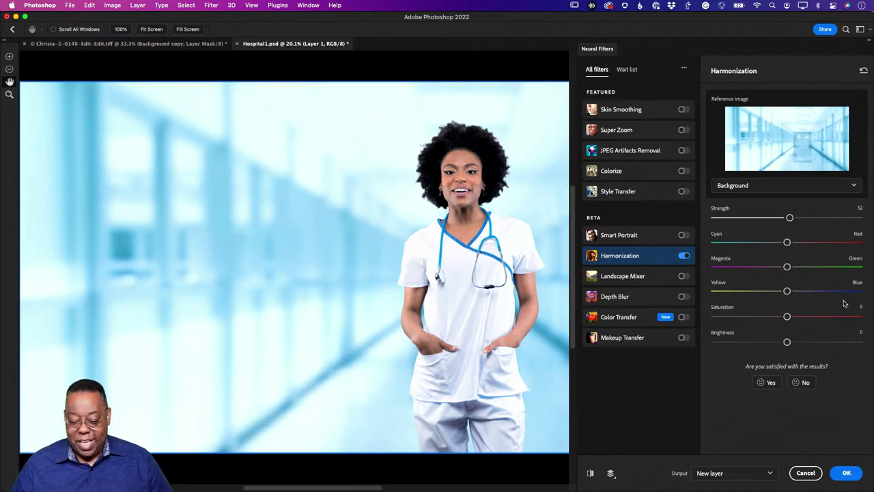
left_click(590, 474)
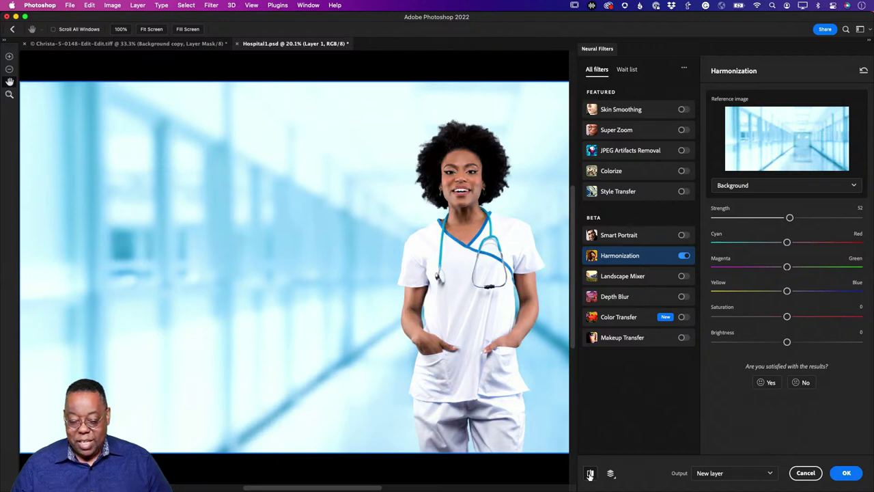
left_click(590, 474)
left_click(590, 474)
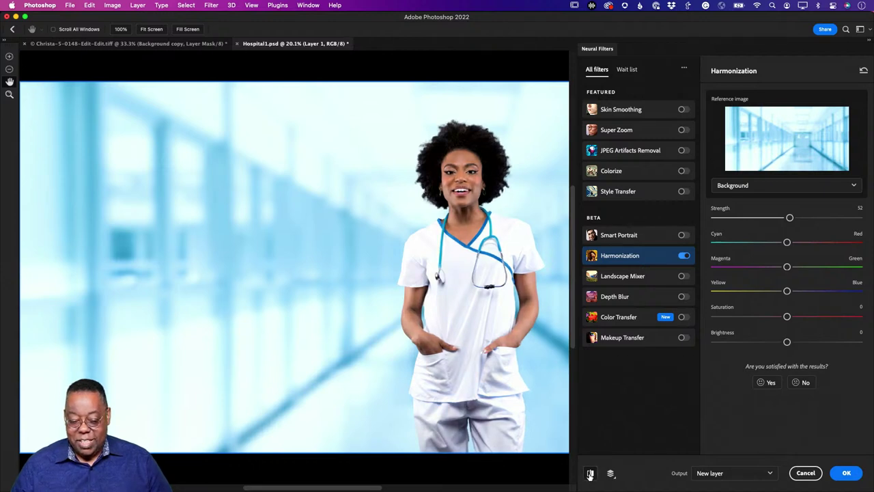
left_click(590, 474)
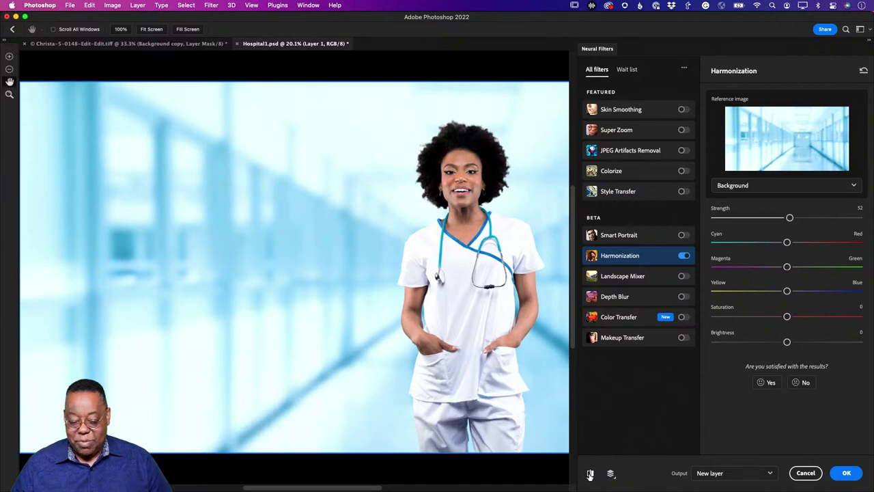
left_click(590, 474)
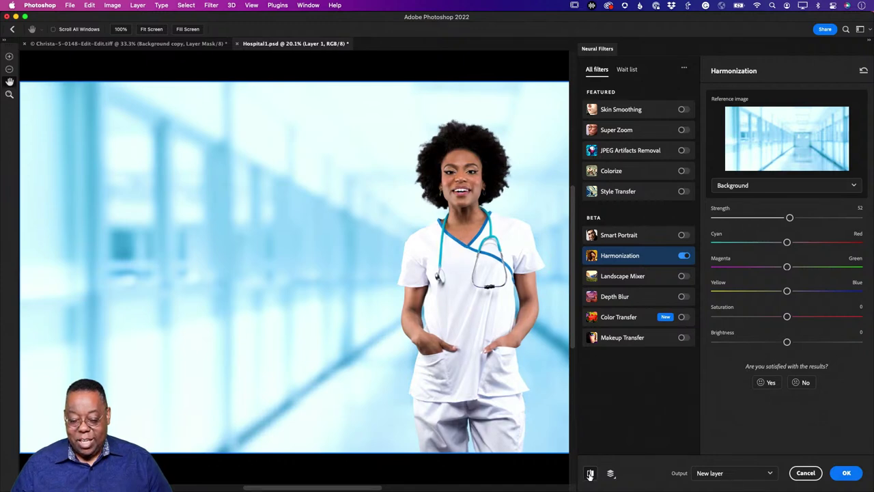
left_click(590, 474)
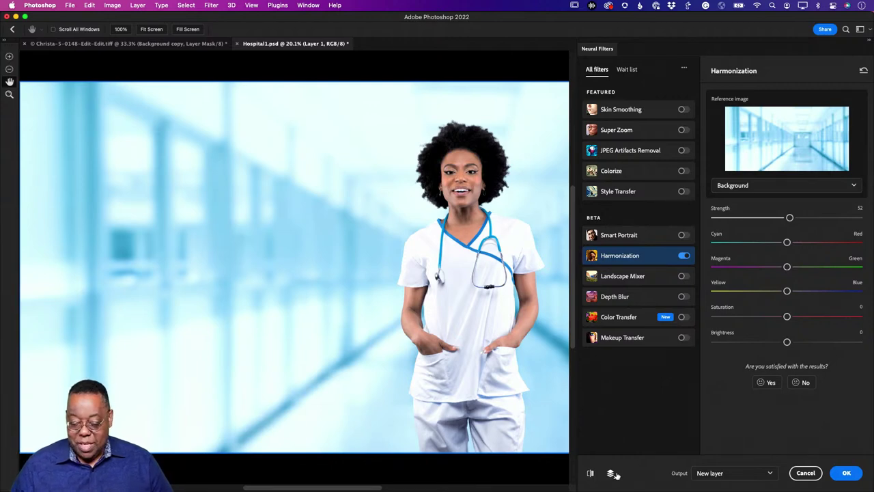
Recheck the before/after preview and lower Harmonization Brightness to -14
left_click(591, 473)
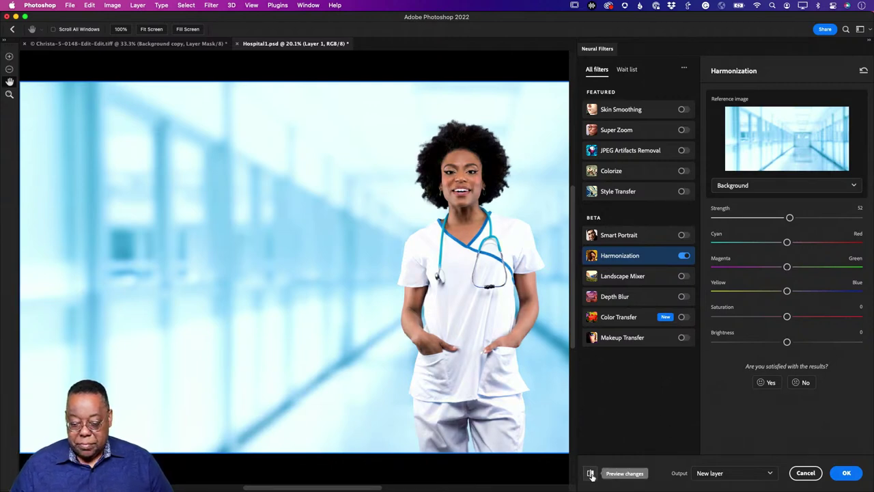
left_click(591, 474)
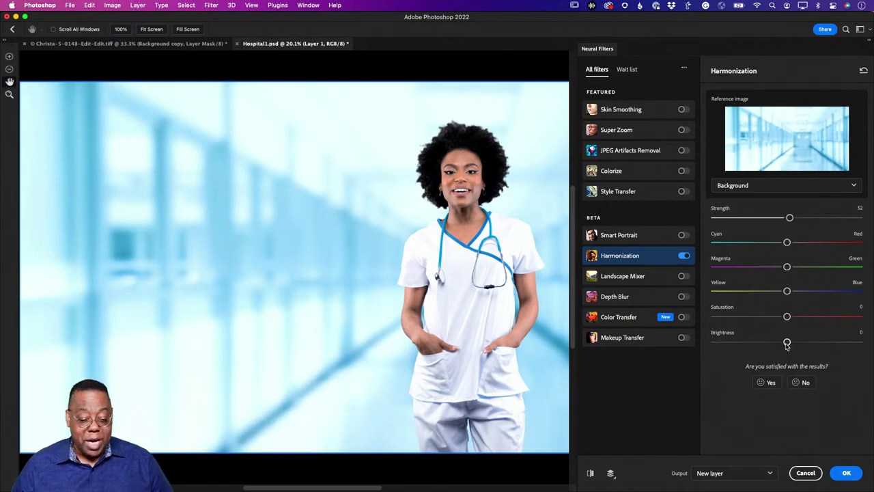
left_click_drag(786, 343, 767, 342)
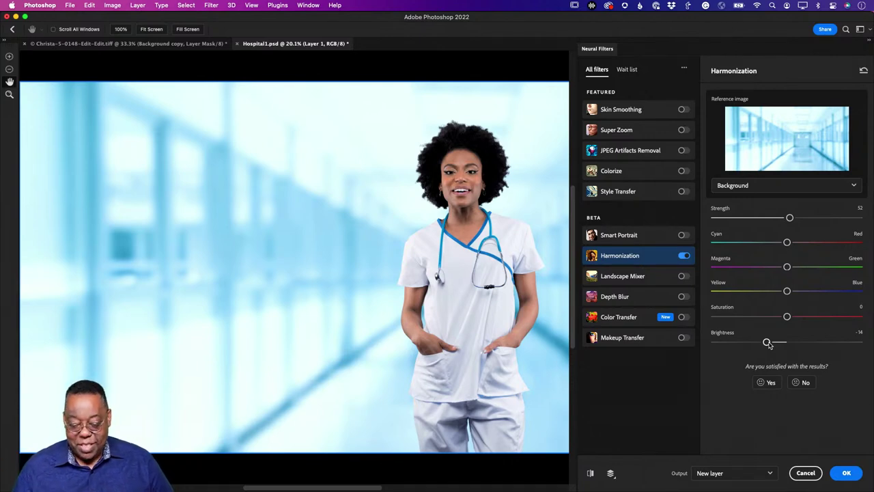
Apply Harmonization as new Layer 1 and toggle its visibility to compare before and after
left_click(845, 474)
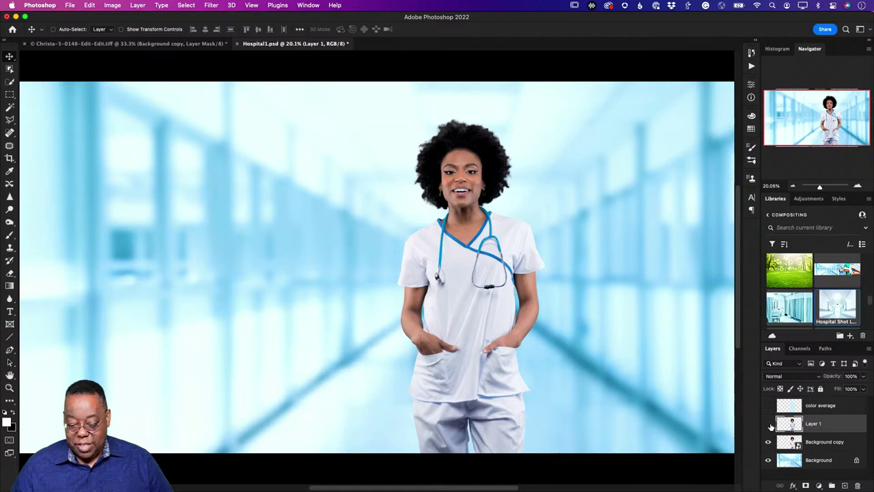
left_click(771, 426)
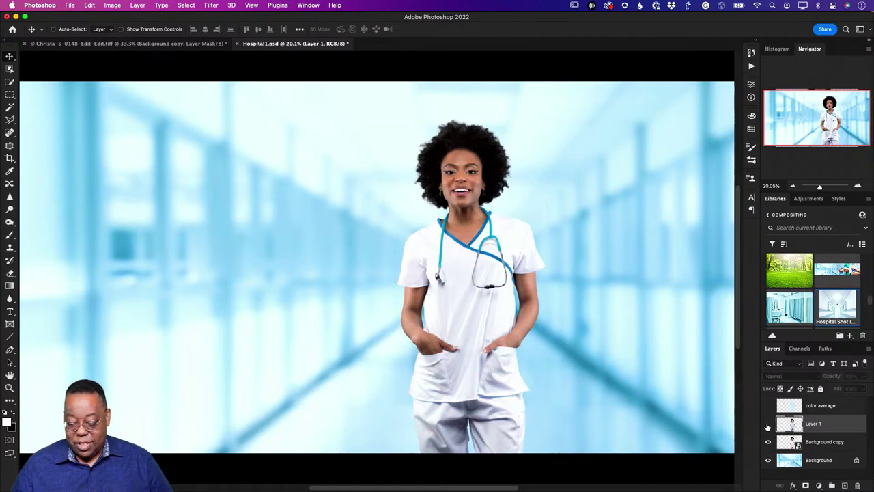
left_click(768, 424)
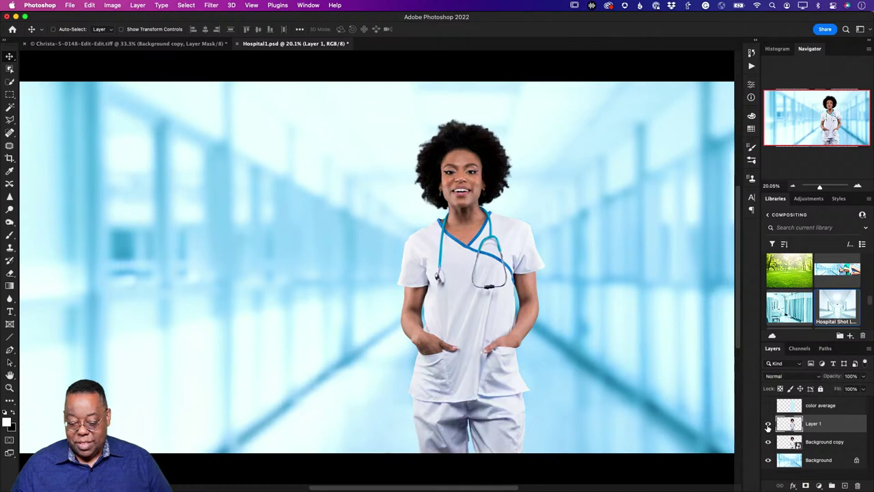
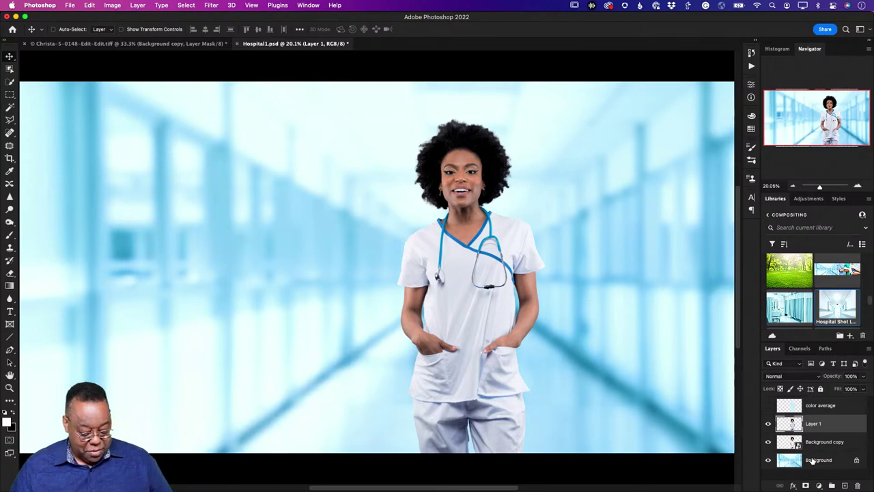
Stamp all visible layers into a new layer, move it to the top and name it Composite
key("super")
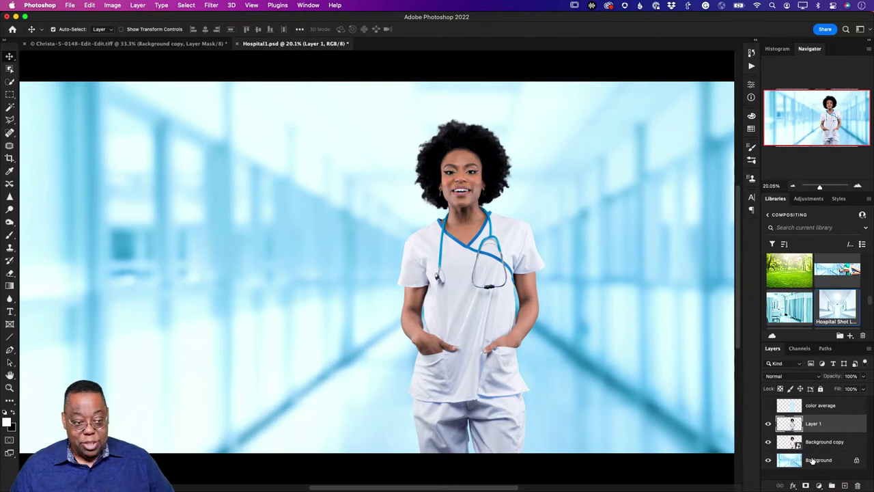
key("super+alt+shift+e")
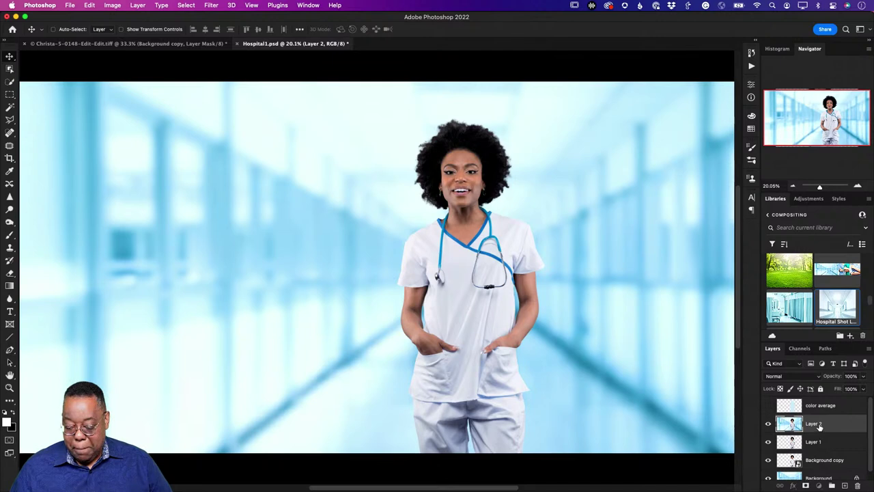
left_click_drag(820, 426, 818, 403)
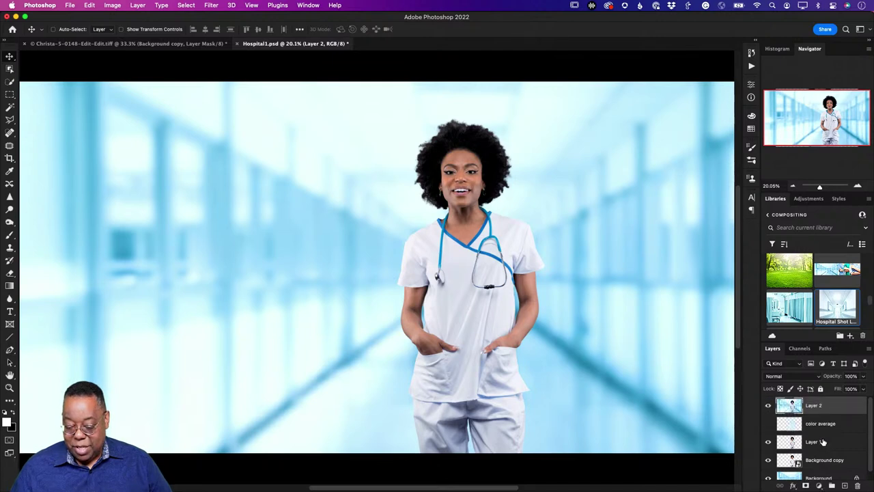
double_click(814, 405)
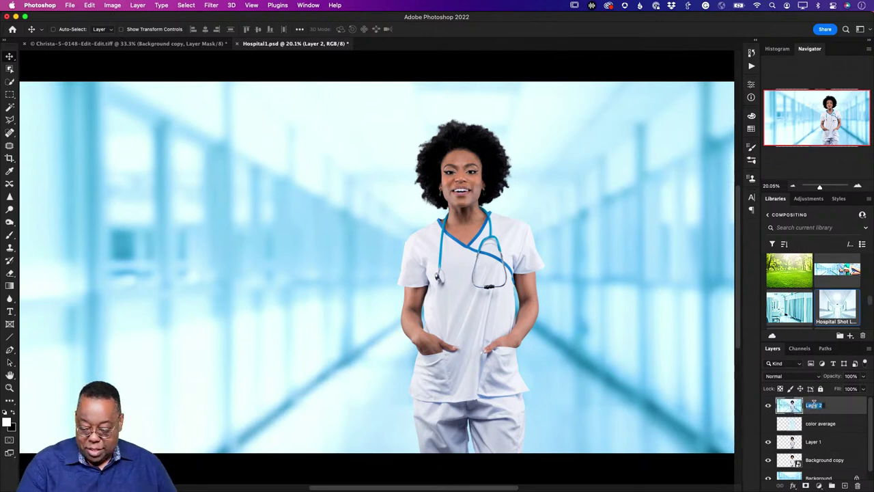
type("Comp")
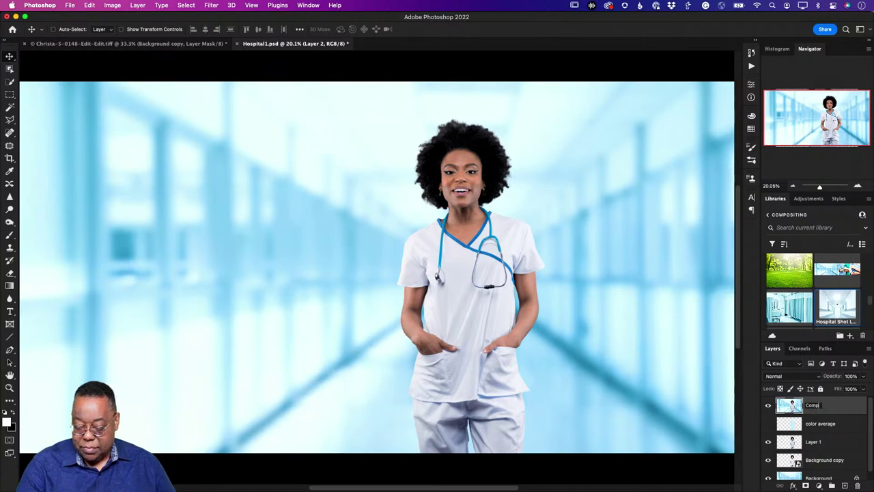
type("osit")
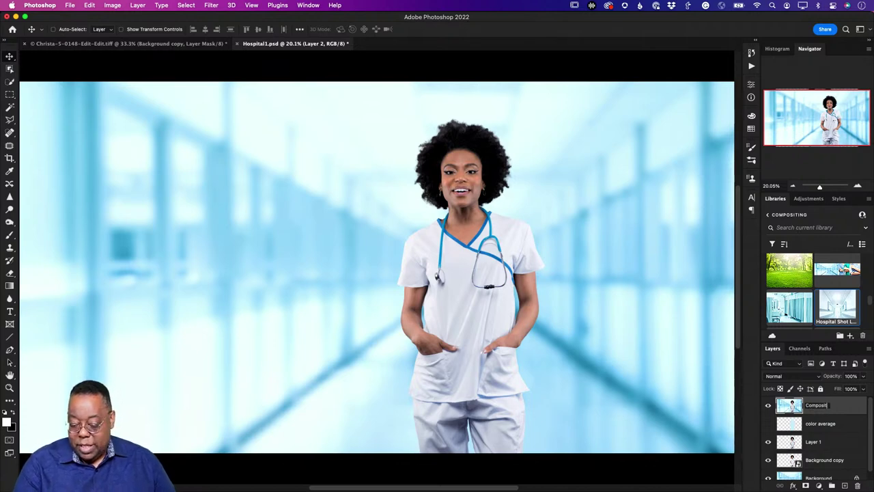
type("e")
key("Return")
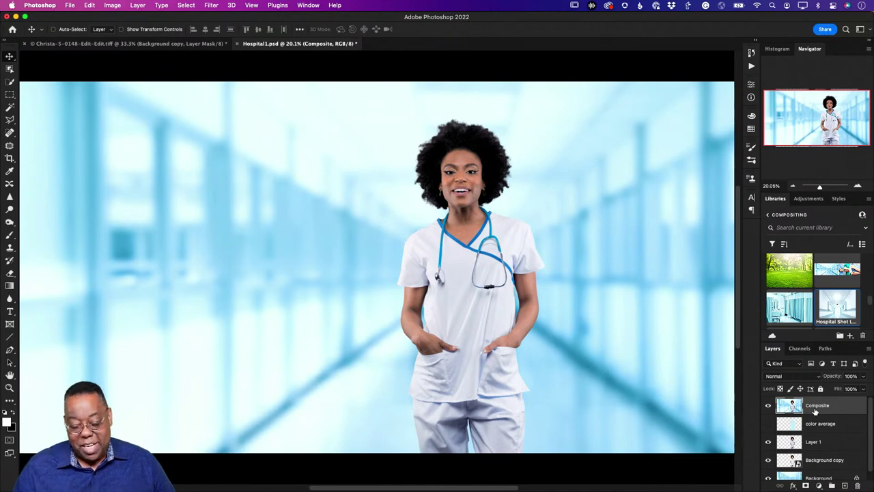
Save Hospital1.psd with its new Composite layer, leaving the Filter menu unused
left_click(212, 6)
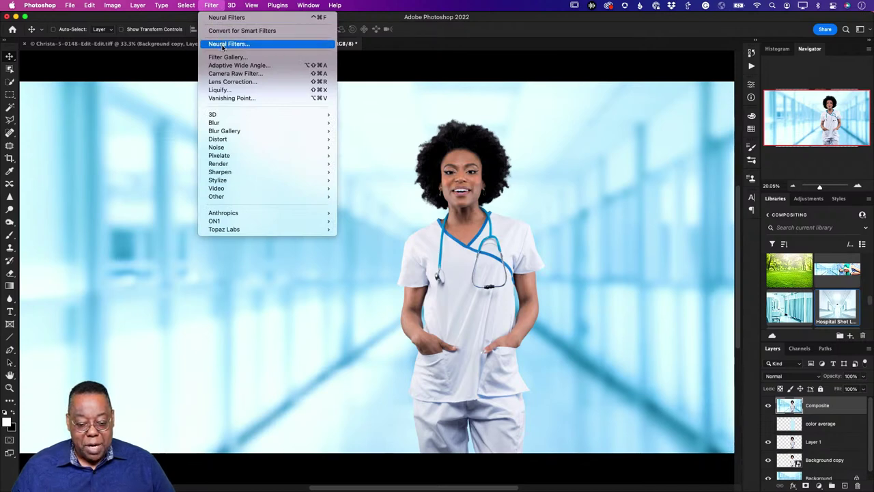
left_click(212, 5)
key("super+s")
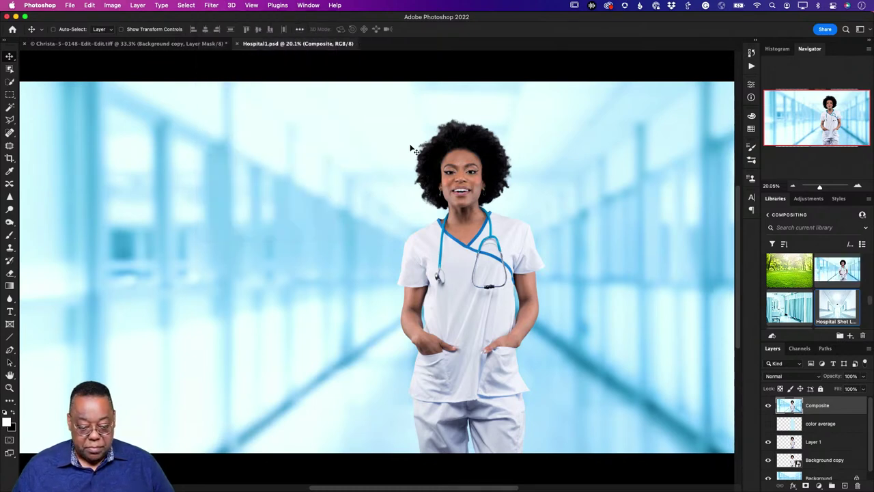
key("super+Tab")
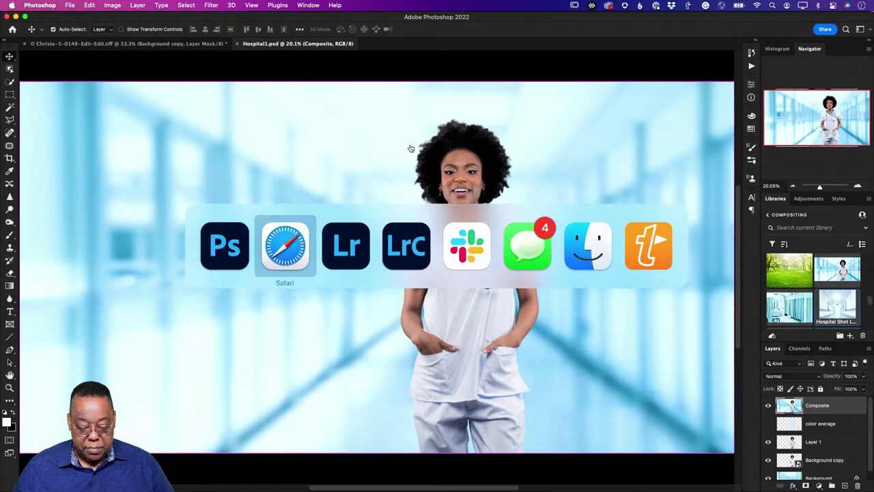
key("super+Tab")
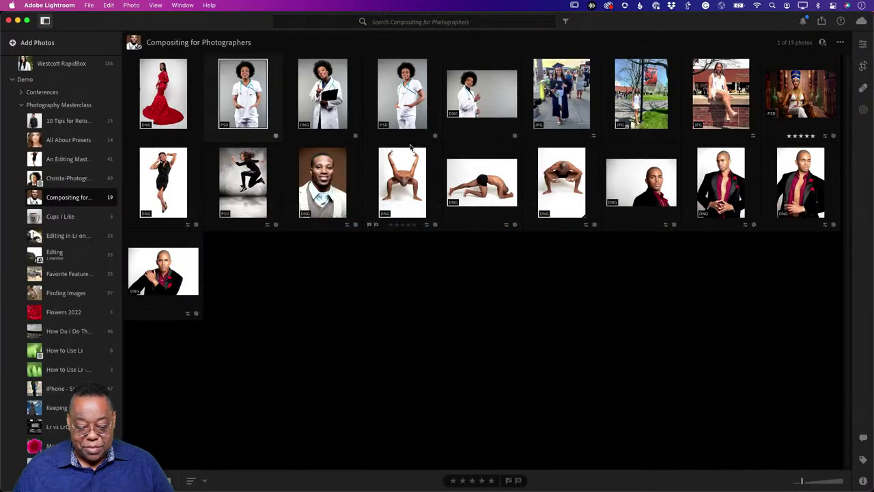
left_click(360, 274)
key("super+Tab")
key("super+Tab")
key("Tab")
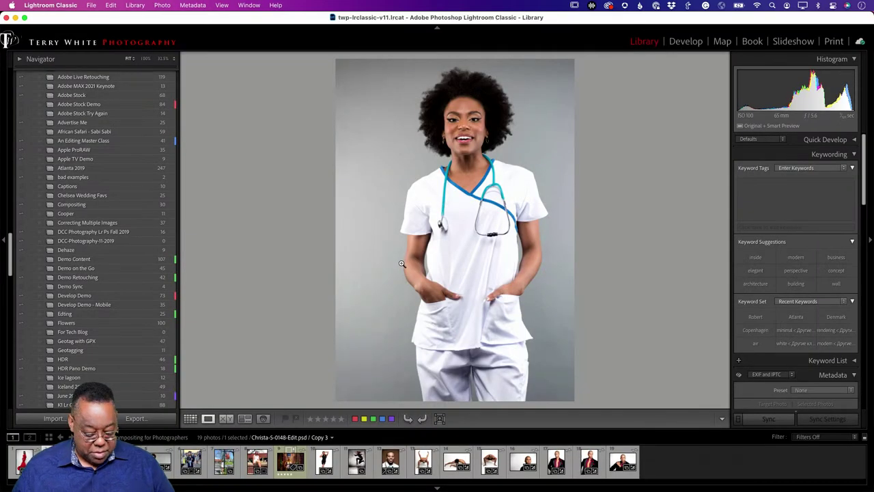
key("g")
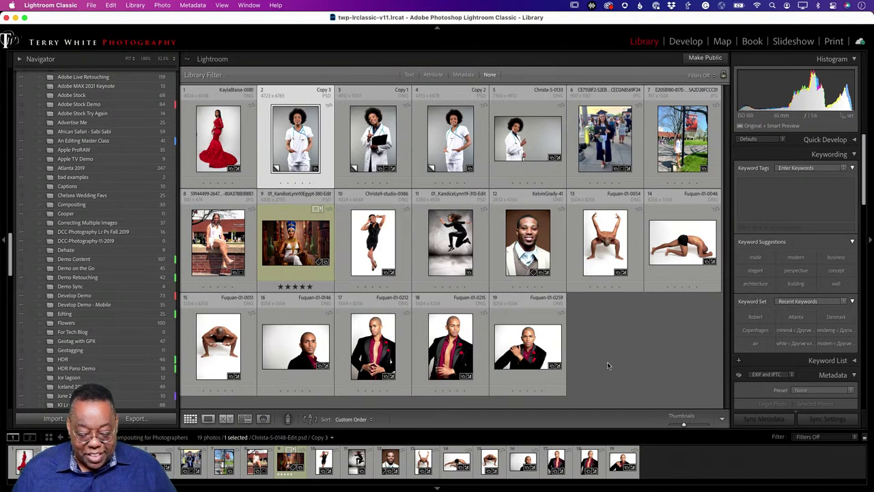
left_click(620, 347)
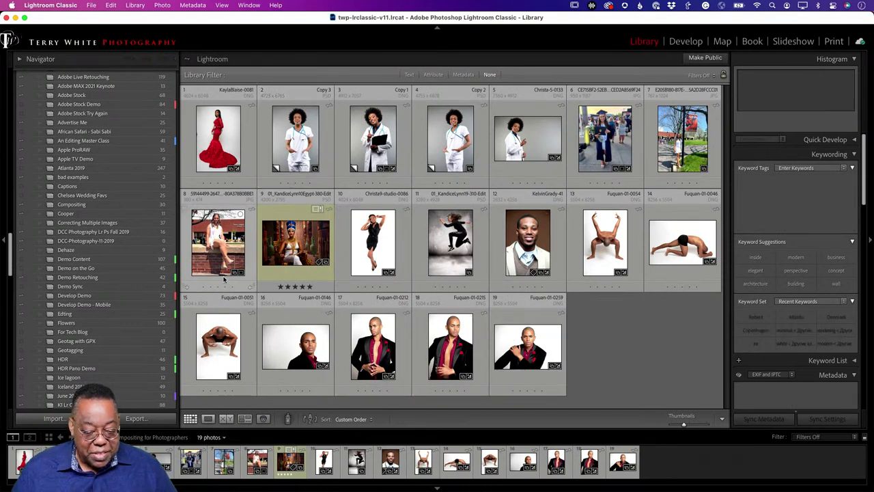
key("super+Tab")
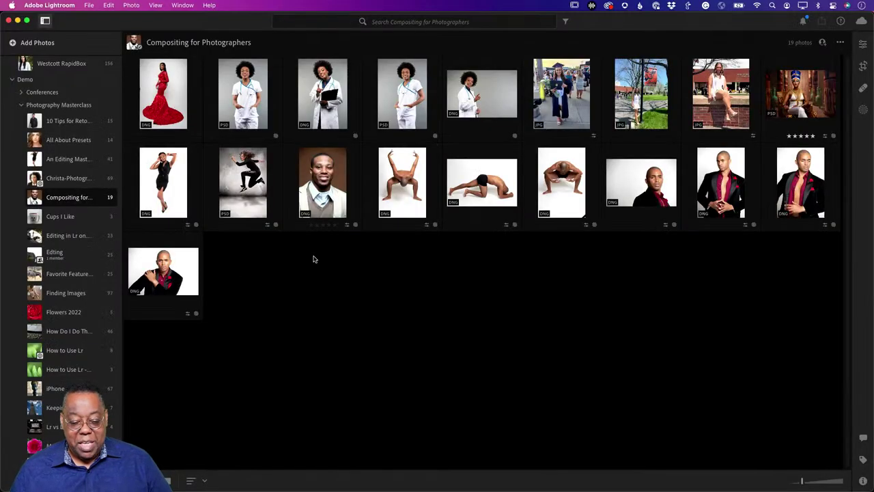
key("super+Tab")
key("super+Tab")
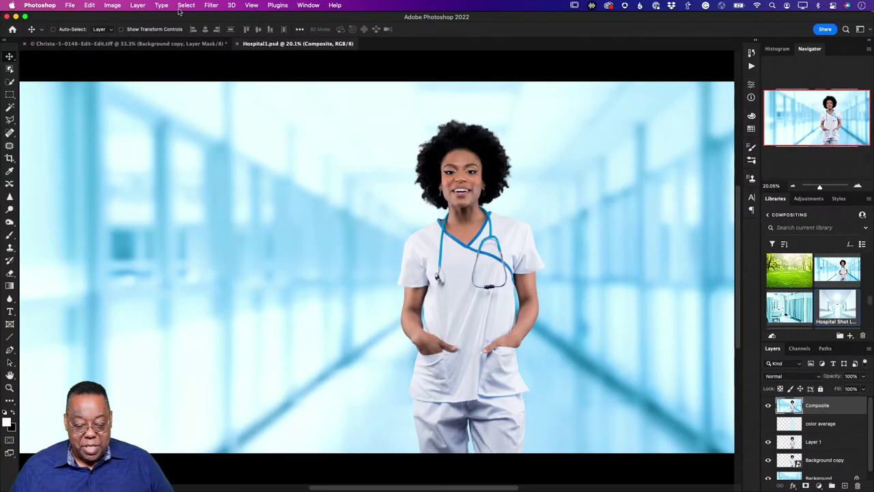
Convert Composite for smart filters and apply Camera Raw's Modern 02 profile at amount 55
left_click(220, 10)
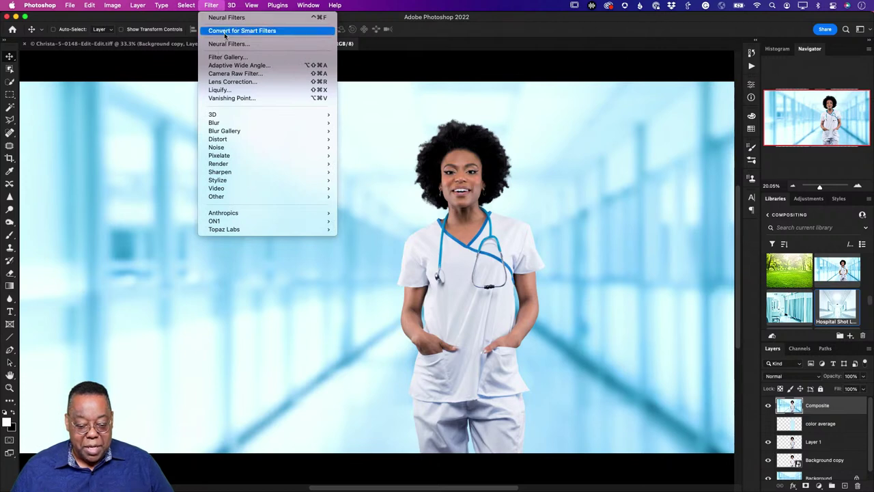
left_click(225, 31)
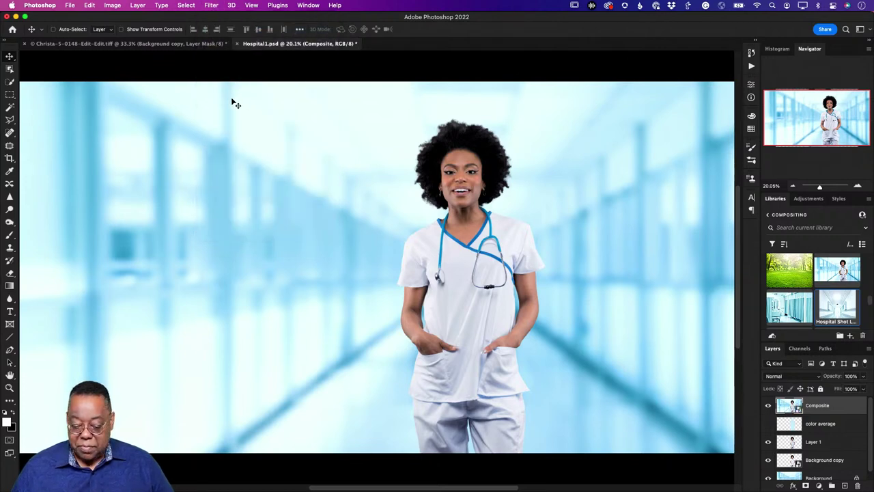
left_click(211, 5)
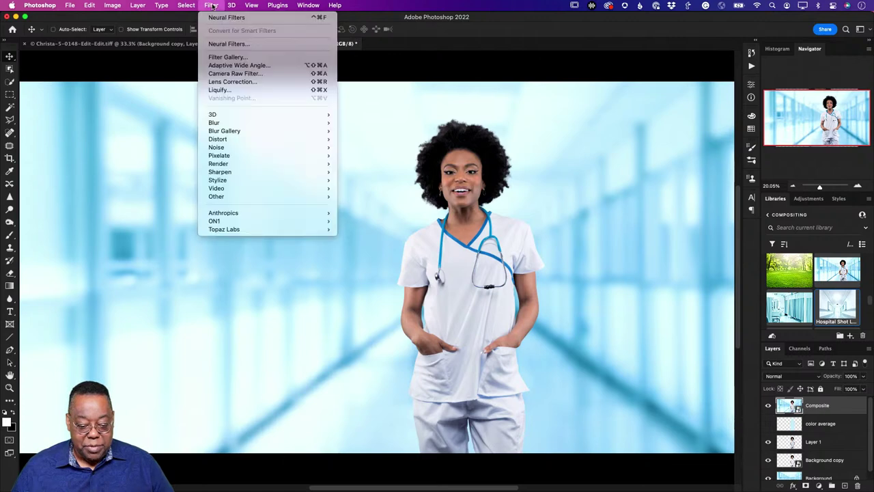
left_click(220, 74)
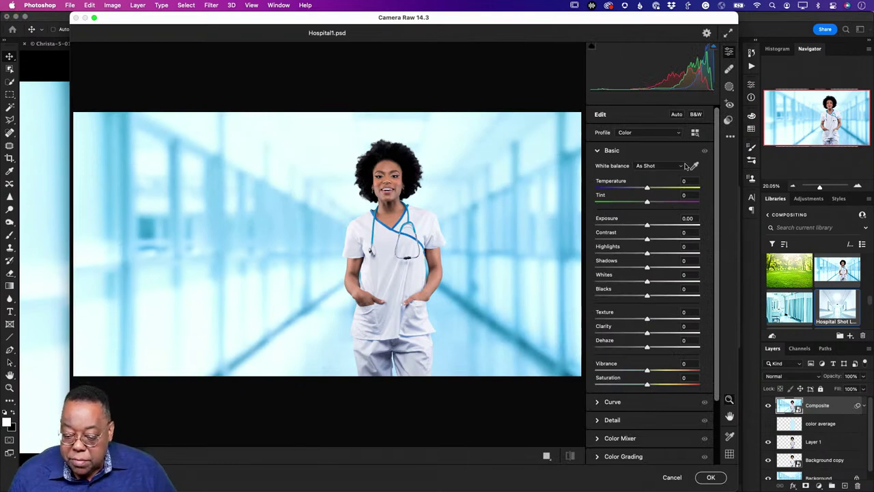
left_click(729, 121)
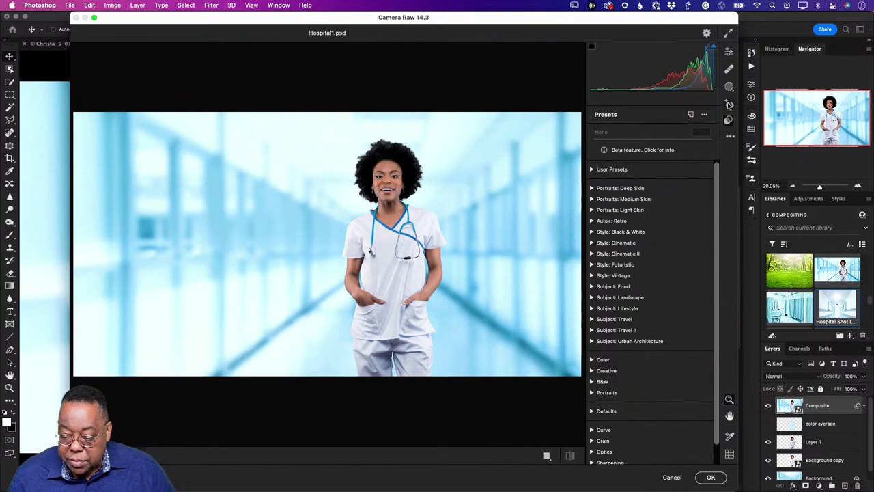
left_click(728, 54)
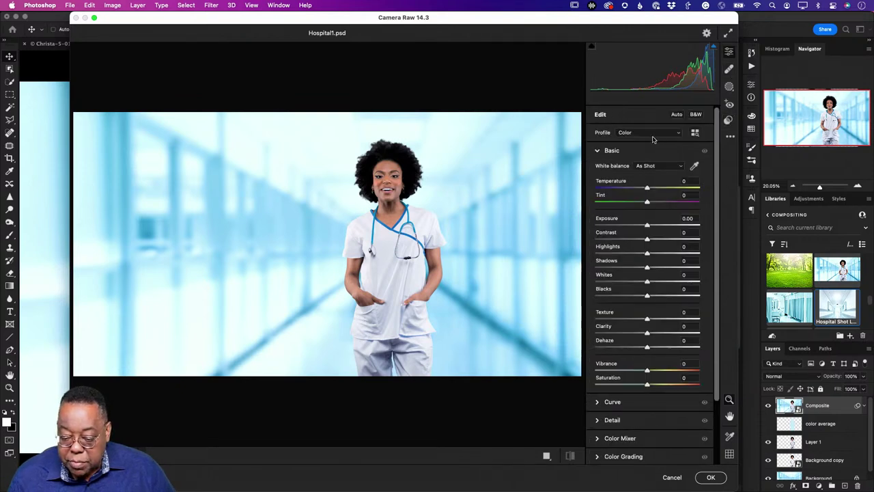
left_click(694, 134)
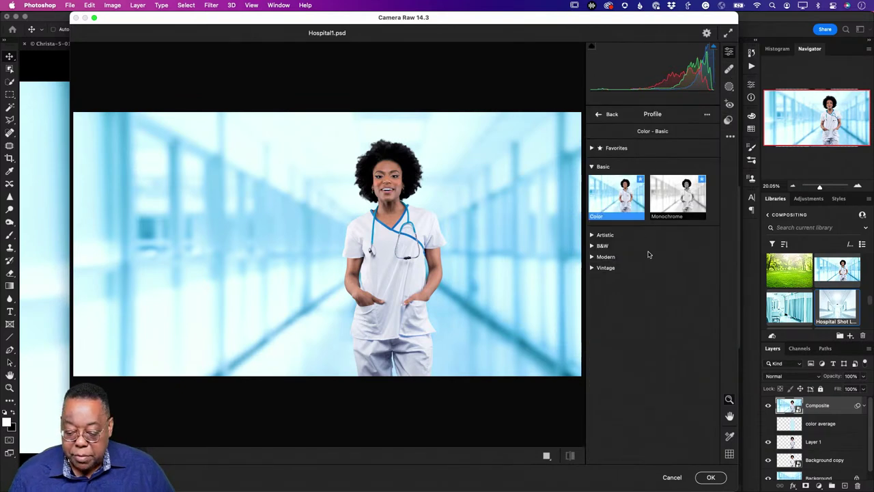
left_click(593, 258)
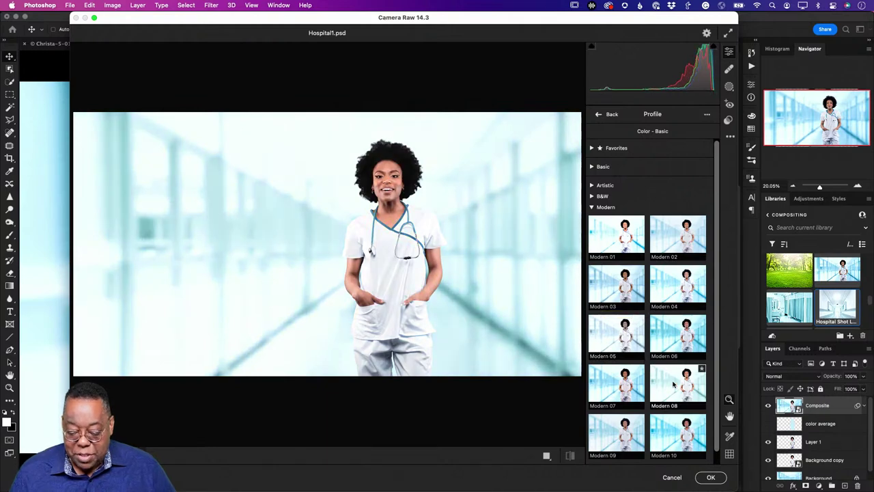
scroll(679, 388, "down", 1)
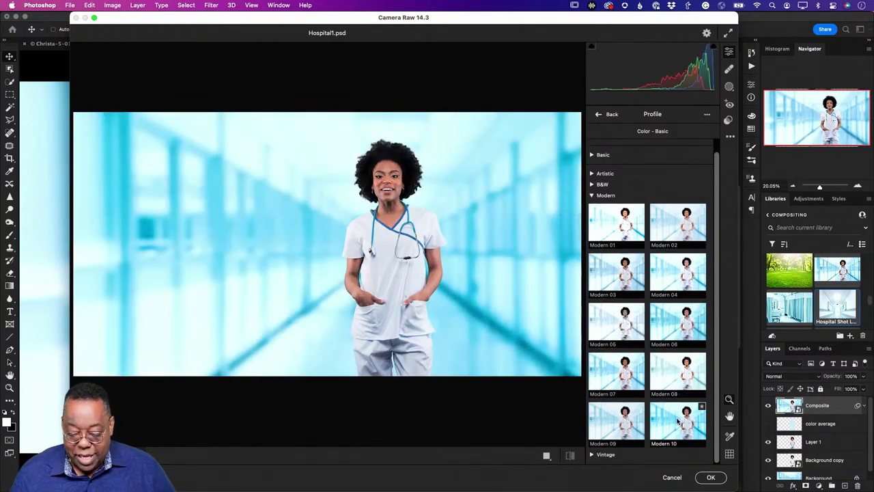
left_click(668, 228)
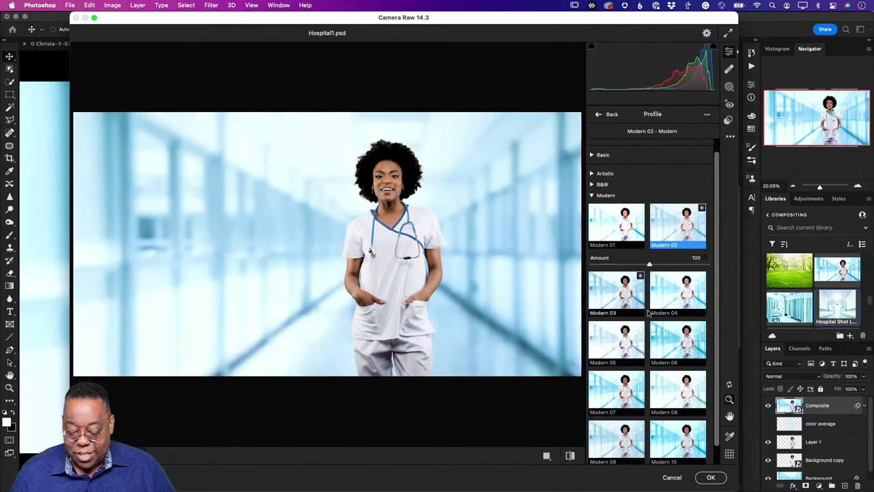
left_click_drag(649, 266, 622, 265)
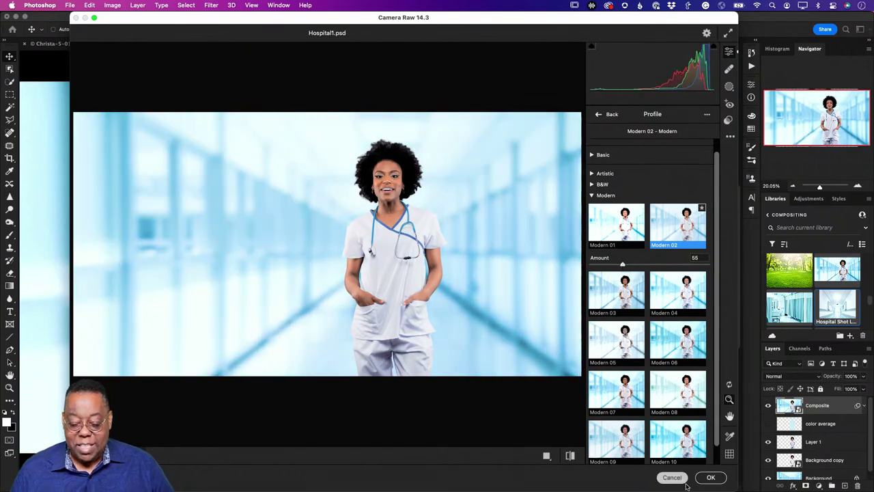
left_click(712, 478)
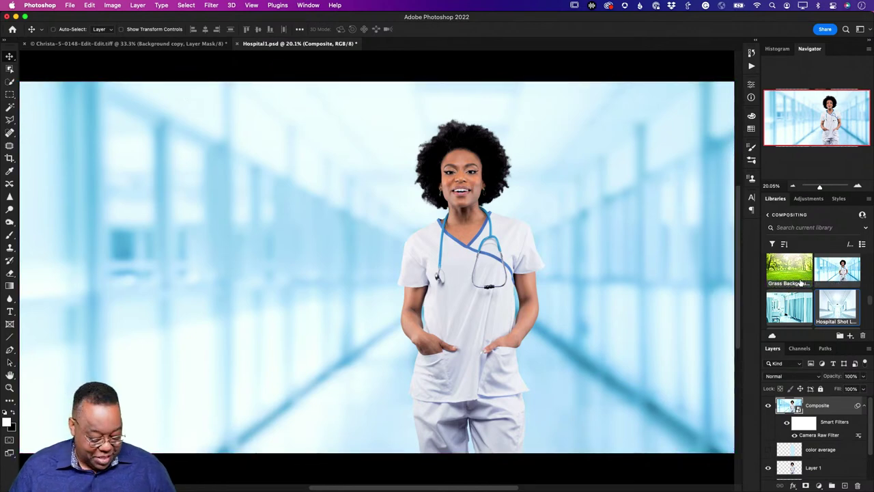
Switch to the cut-out Christa document, then bring Adobe Lightroom to the front
key("super+Tab")
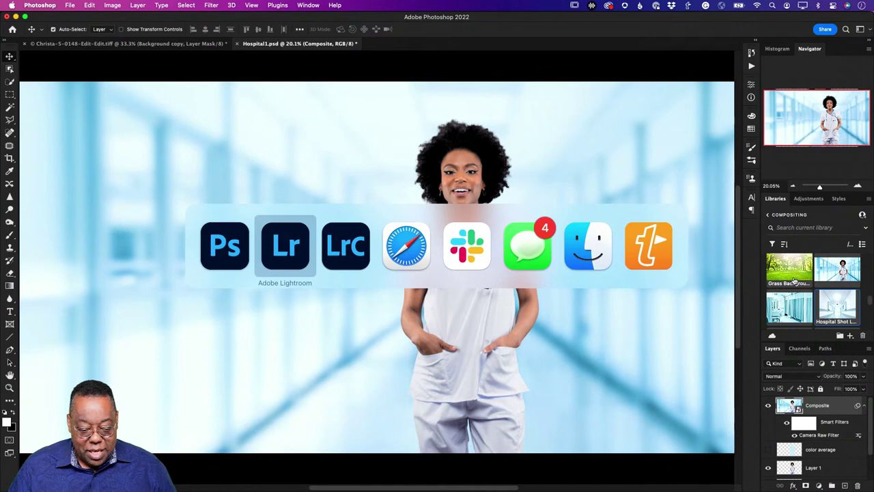
key("ctrl+Tab")
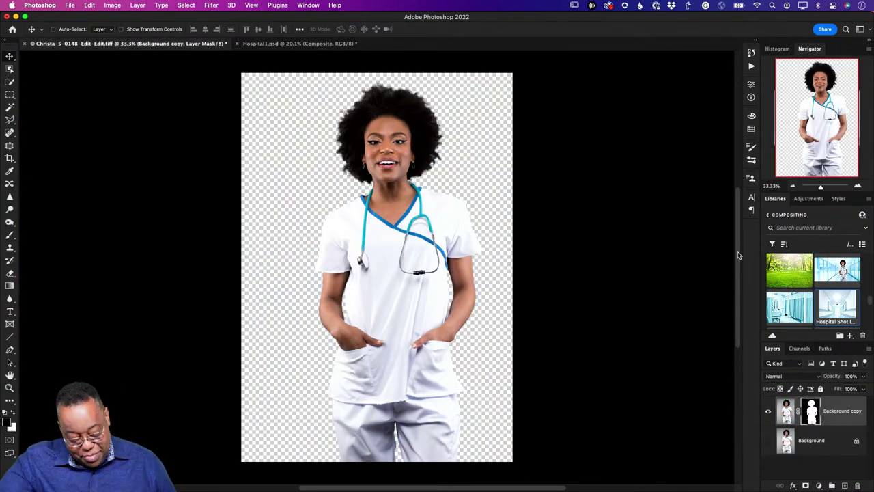
key("super+Tab")
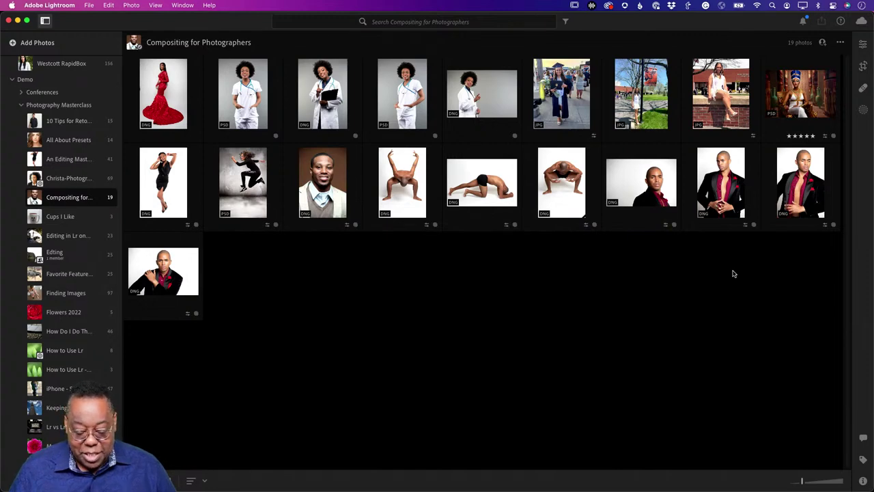
View the graduation photo enlarged in Lightroom, then switch to Lightroom Classic
double_click(560, 101)
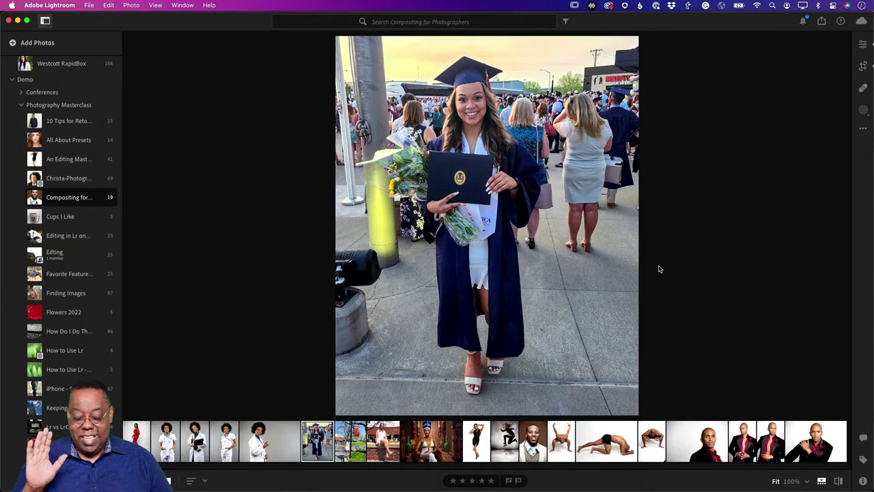
key("super+Tab")
key("super+Tab")
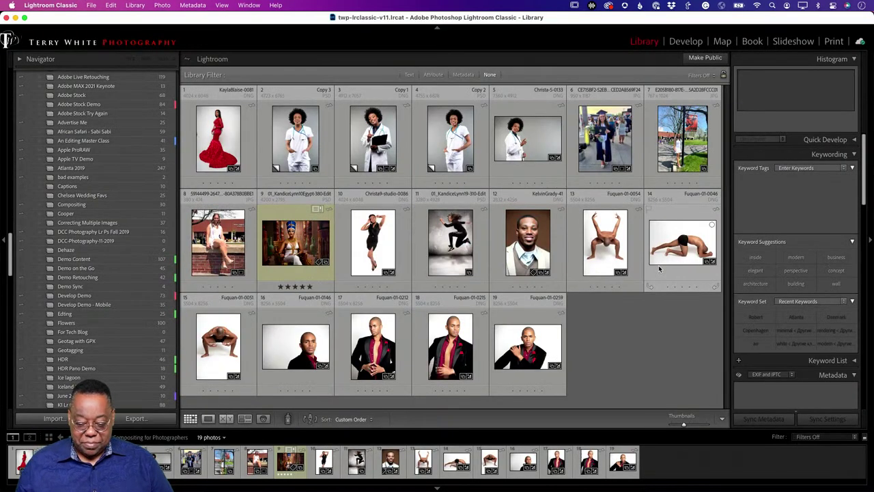
Inspect the graduation photo in Loupe, then edit a copy with Lightroom adjustments in Photoshop
left_click(607, 141)
double_click(606, 141)
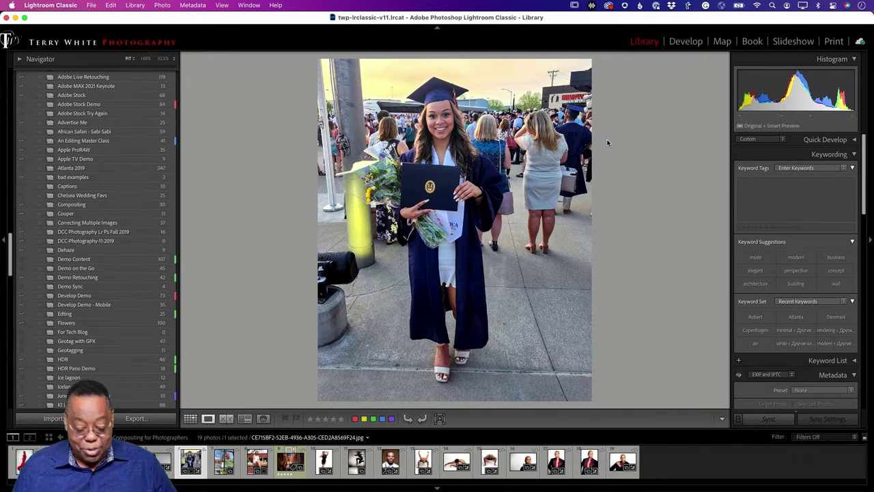
key("g")
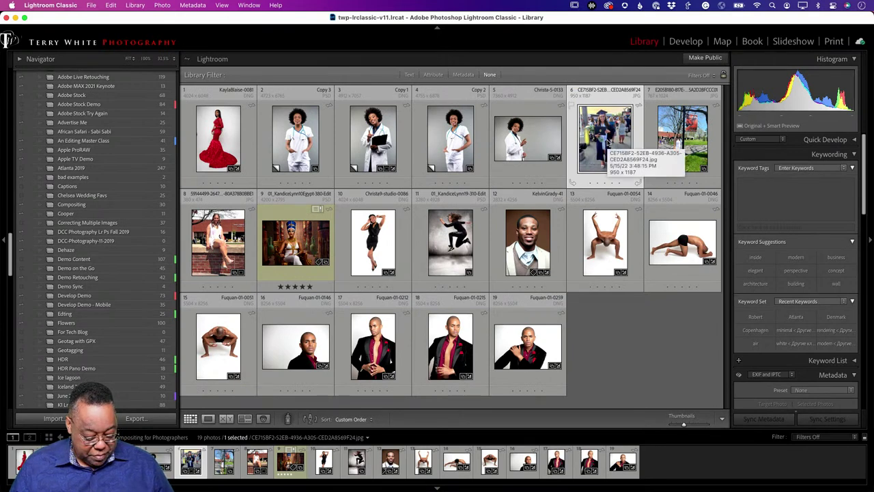
key("super+e")
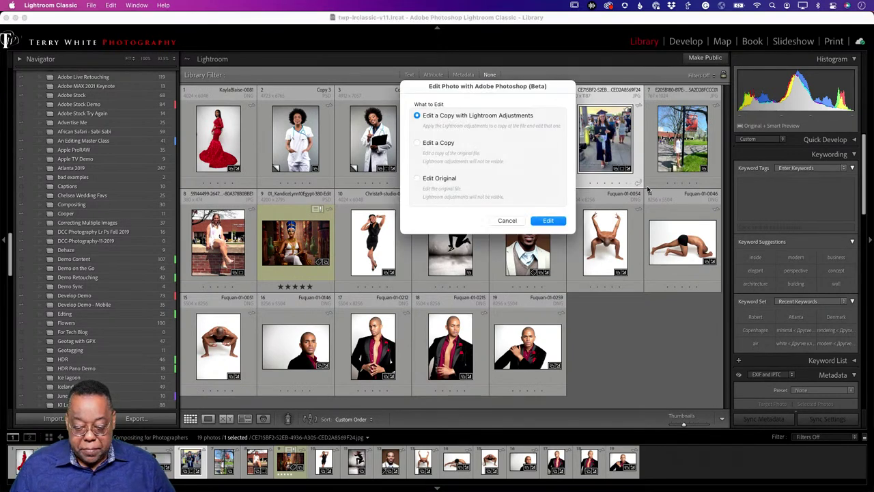
left_click(548, 222)
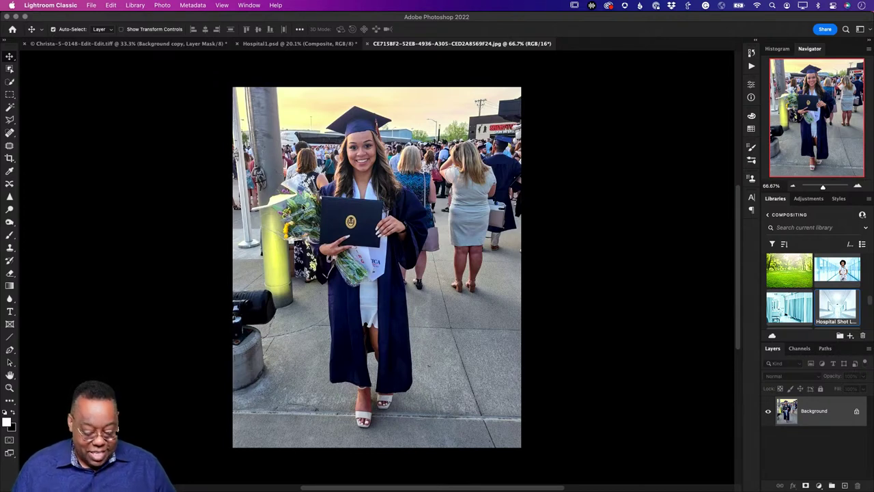
left_click(284, 189)
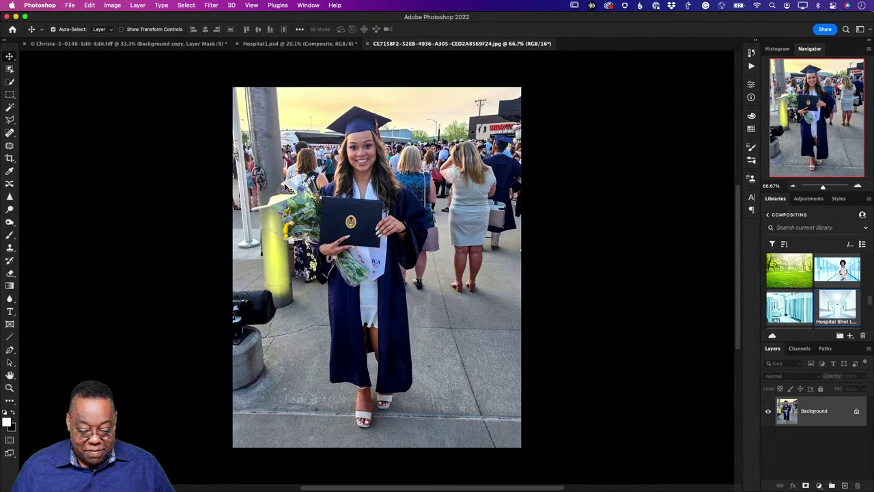
key("z")
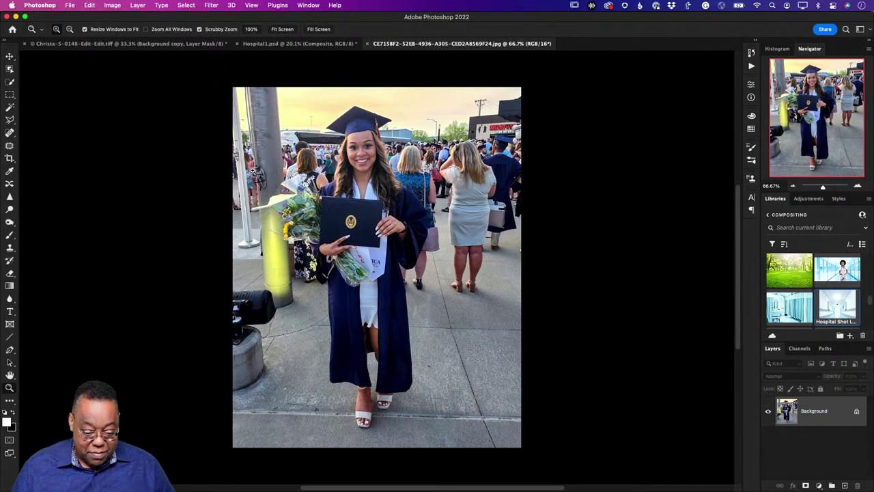
left_click_drag(271, 170, 330, 215)
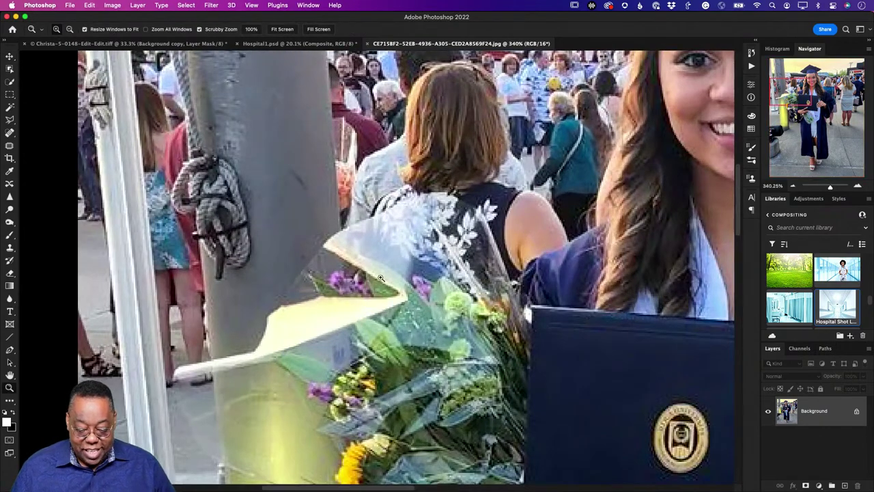
scroll(376, 228, "down", 5)
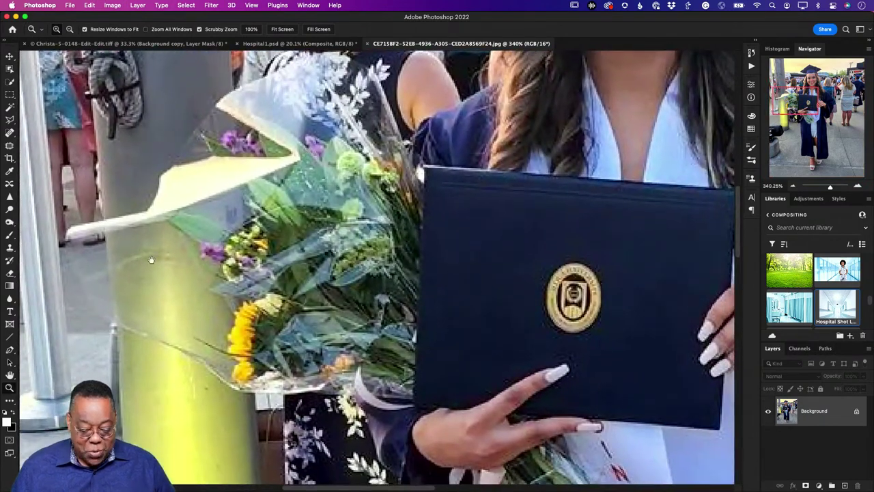
scroll(333, 178, "up", 5)
scroll(326, 194, "down", 4)
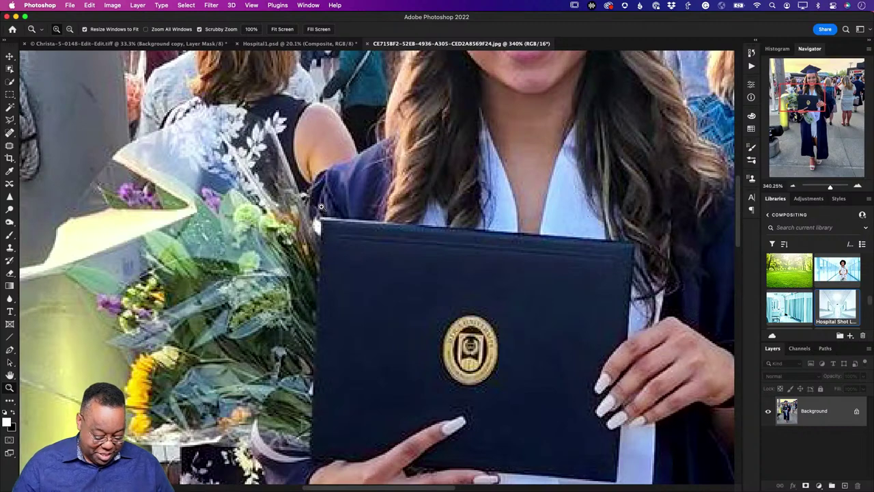
scroll(321, 207, "down", 10)
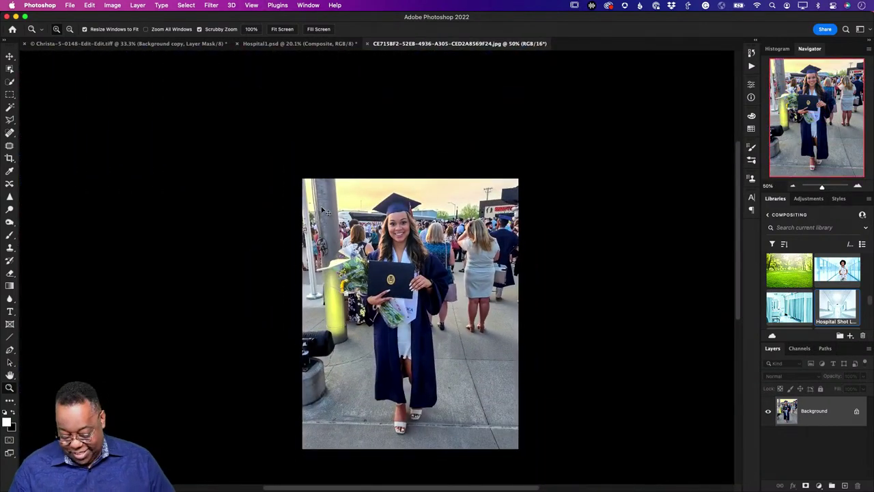
scroll(325, 212, "up", 1)
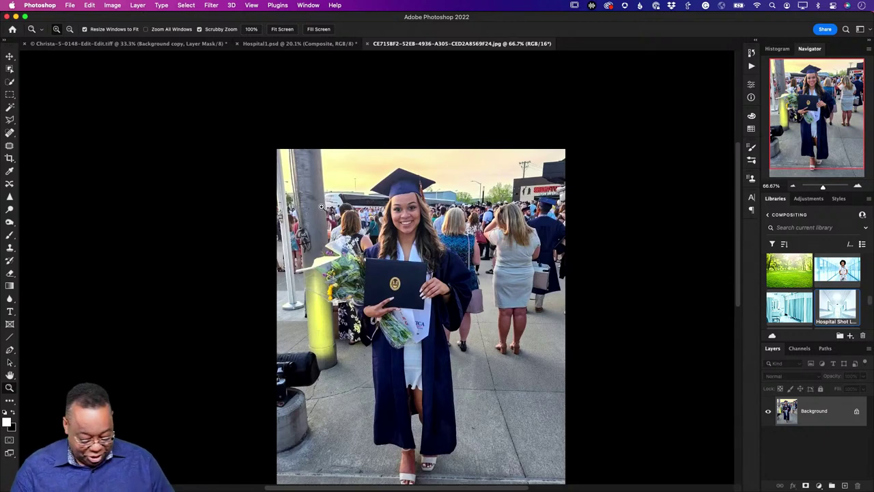
scroll(322, 210, "up", 1)
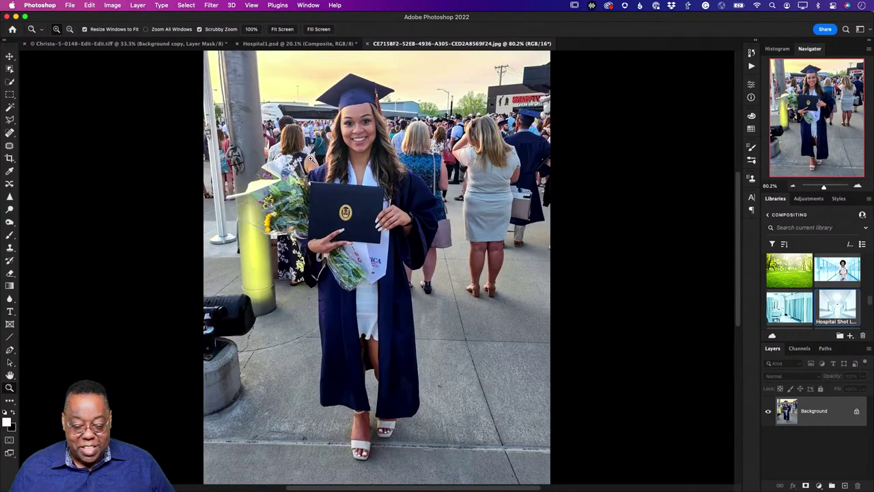
Use Select > Subject to select the graduate in the graduation photo
left_click(179, 6)
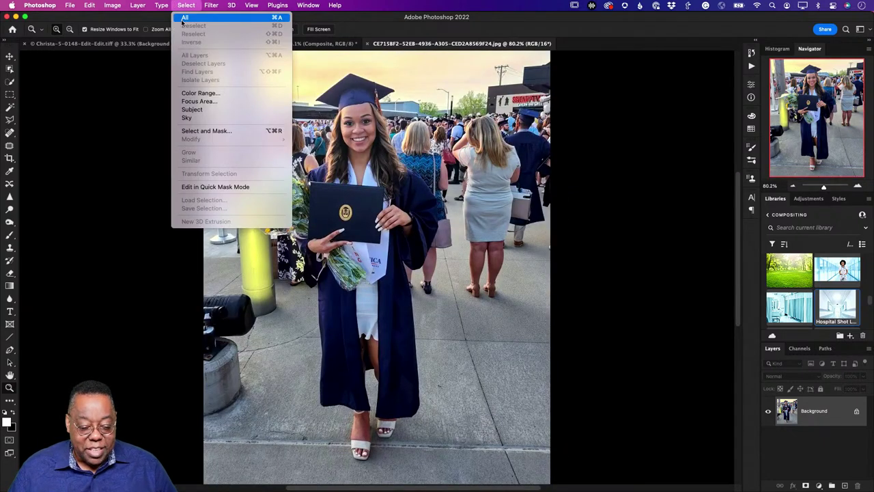
left_click(198, 114)
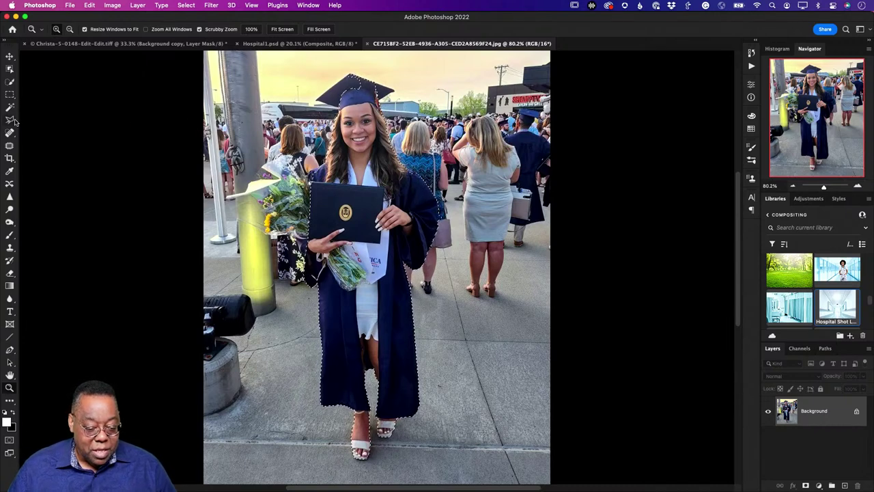
Add the graduation cap to the selection by drawing an Object Selection box around it
left_click(10, 68)
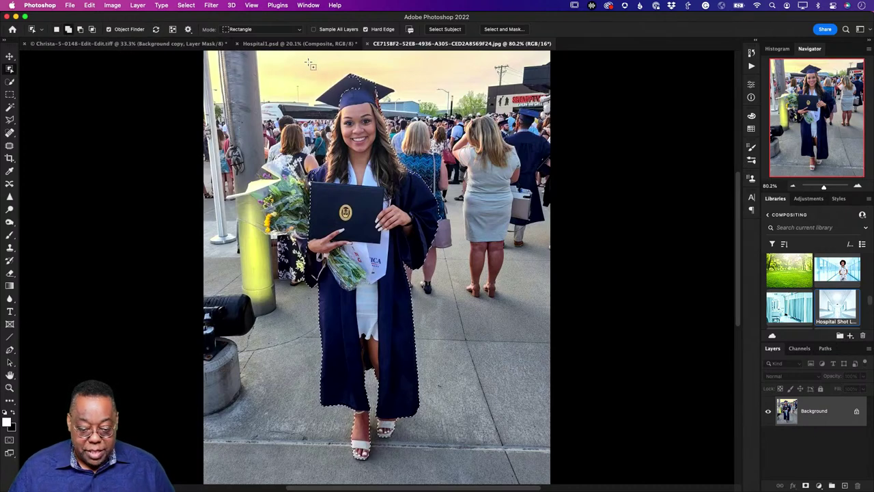
left_click_drag(349, 101, 395, 112)
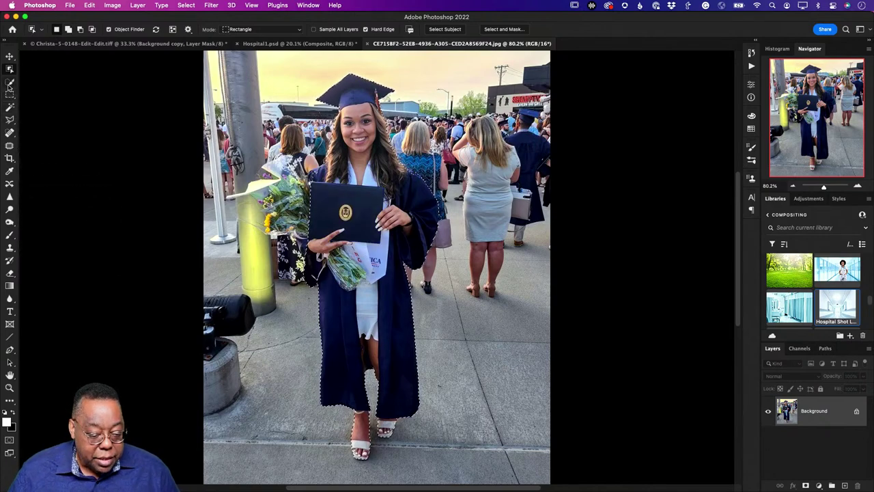
left_click(9, 82)
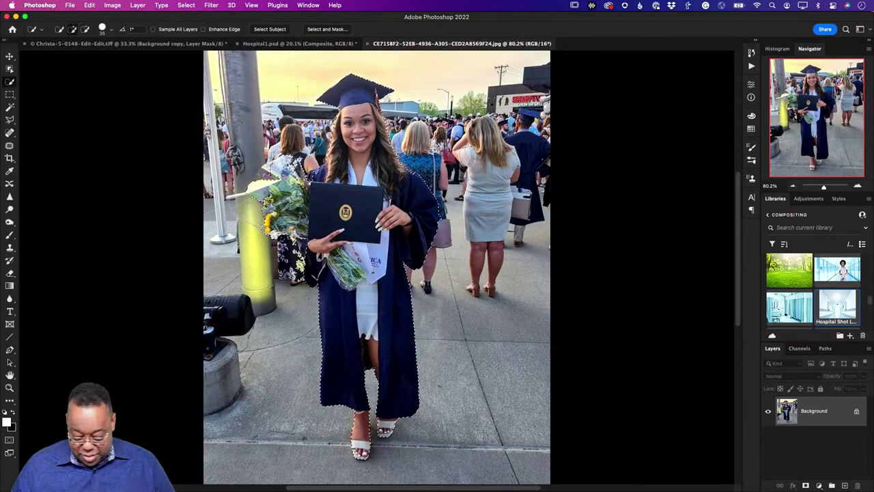
At 300% zoom, subtract the gray pole beside the bouquet from the selection
key("super+equal")
key("super+equal")
key("super+equal")
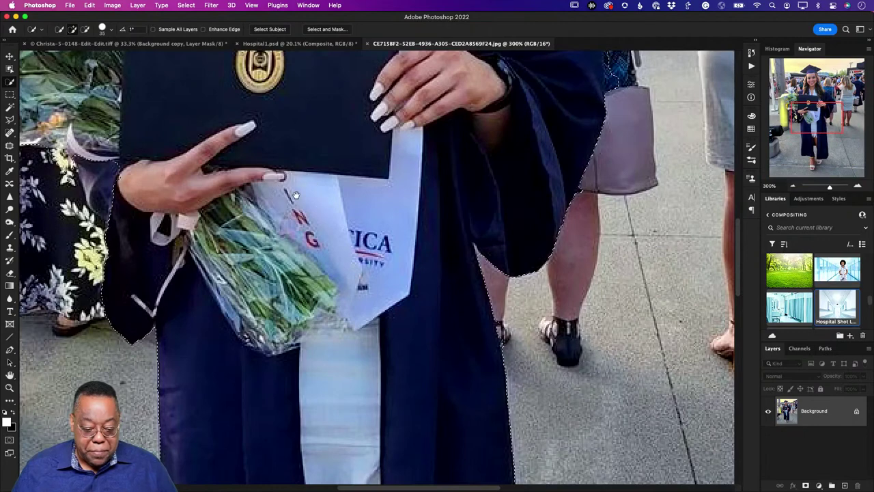
left_click_drag(232, 156, 464, 254)
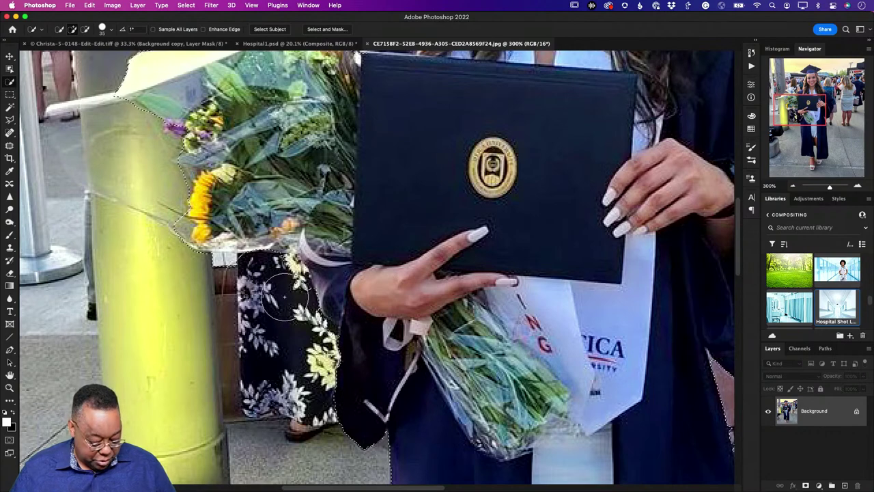
key("alt")
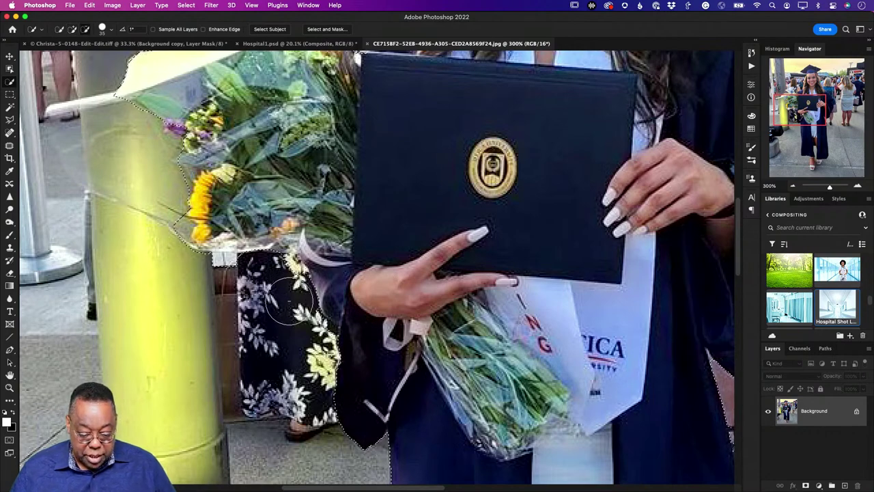
mouse_move(405, 179)
left_mouse_down()
mouse_move(466, 387)
mouse_move(459, 423)
left_mouse_up()
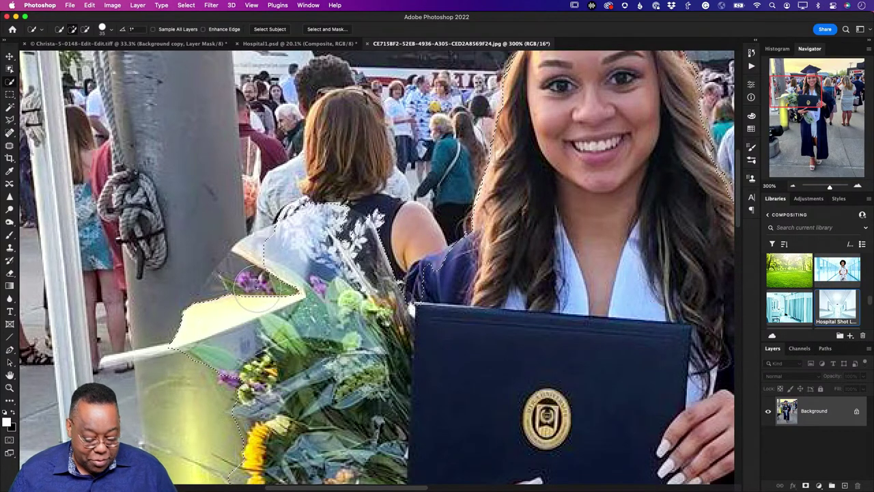
mouse_move(258, 292)
left_mouse_down()
mouse_move(315, 316)
mouse_move(335, 352)
mouse_move(252, 253)
mouse_move(246, 289)
left_mouse_up()
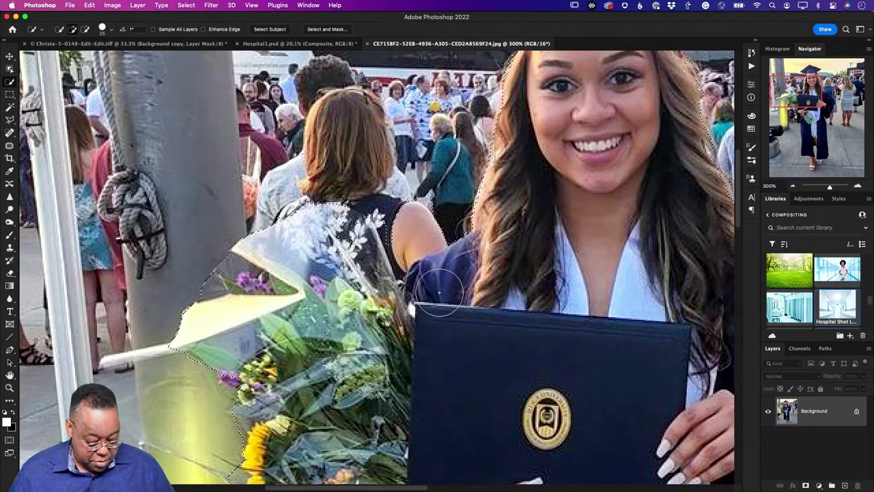
Trim the selection edge along the gown's shoulder with a smaller brush
left_click_drag(443, 297, 413, 239)
left_click_drag(434, 295, 438, 304)
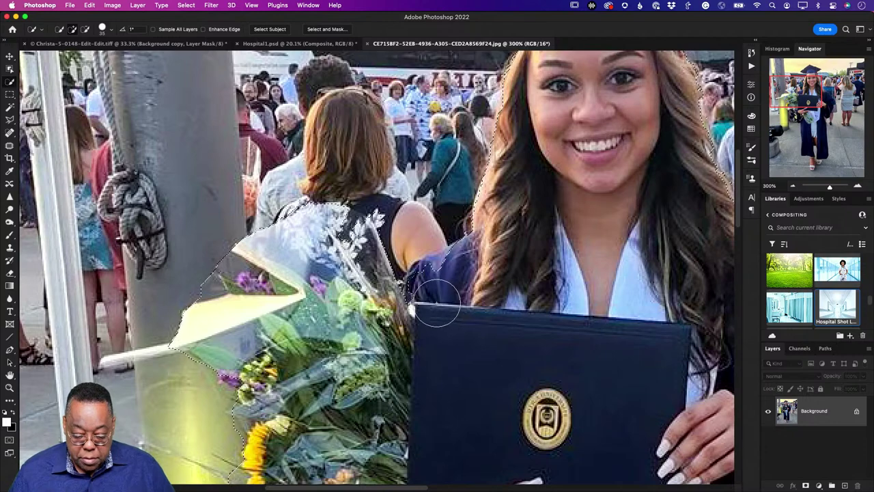
left_click_drag(441, 312, 449, 313)
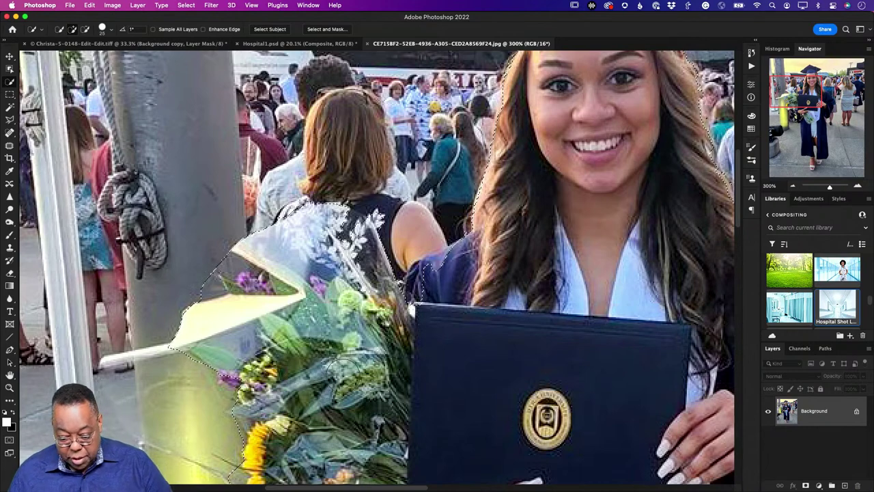
key("bracketleft")
key("bracketleft")
key("bracketleft")
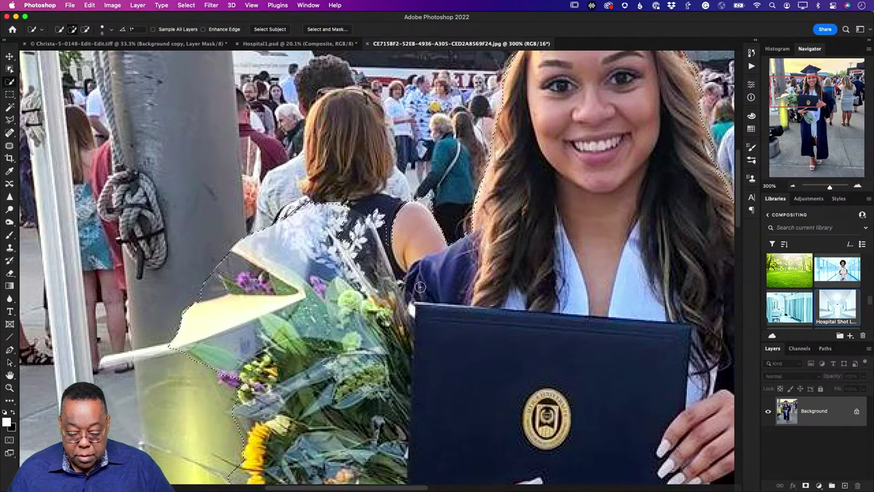
left_click_drag(419, 288, 407, 297)
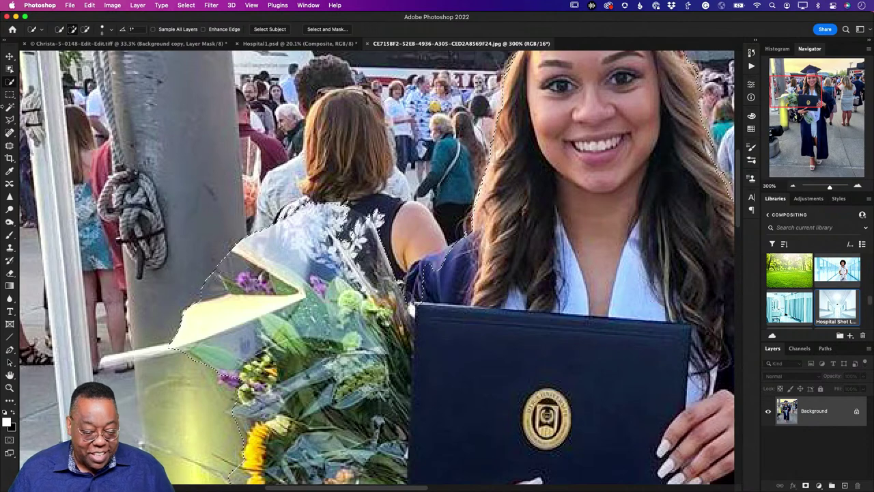
With the Lasso tool, start tracing around the bouquet near the diploma's corner
left_click(10, 120)
left_click(10, 122)
left_click(48, 117)
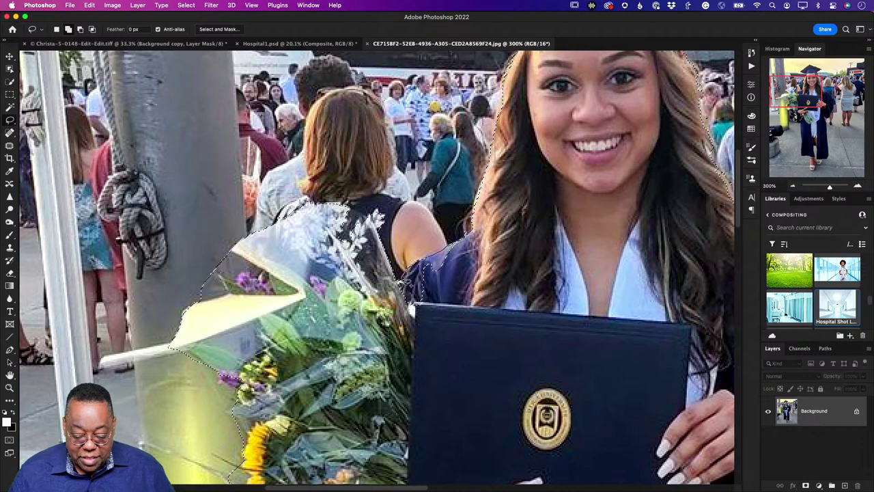
left_click_drag(420, 316, 454, 296)
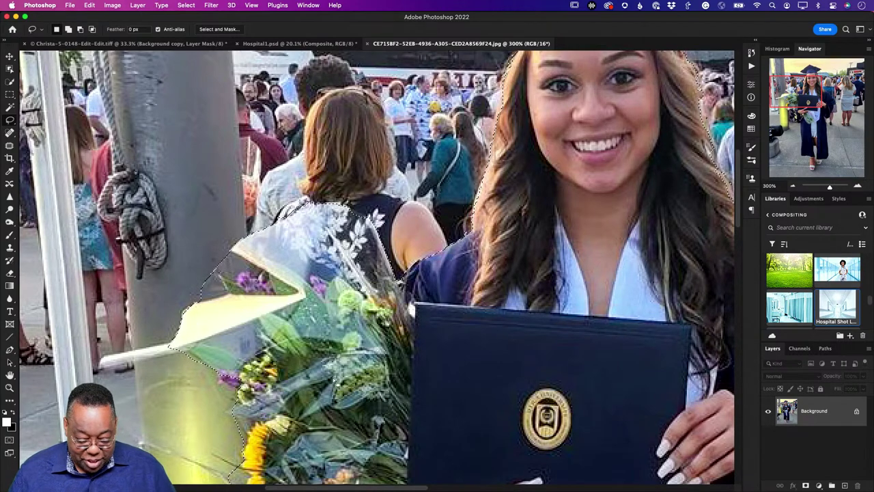
scroll(355, 218, "down", 5)
scroll(356, 218, "down", 1)
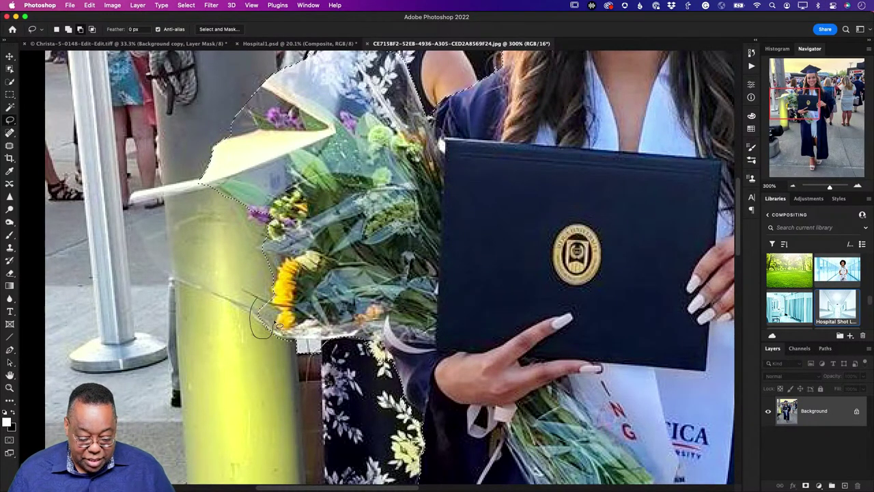
Close the lasso loop along the bouquet's lower edge, then check the selection along the gown and hair
left_click_drag(285, 319, 277, 311)
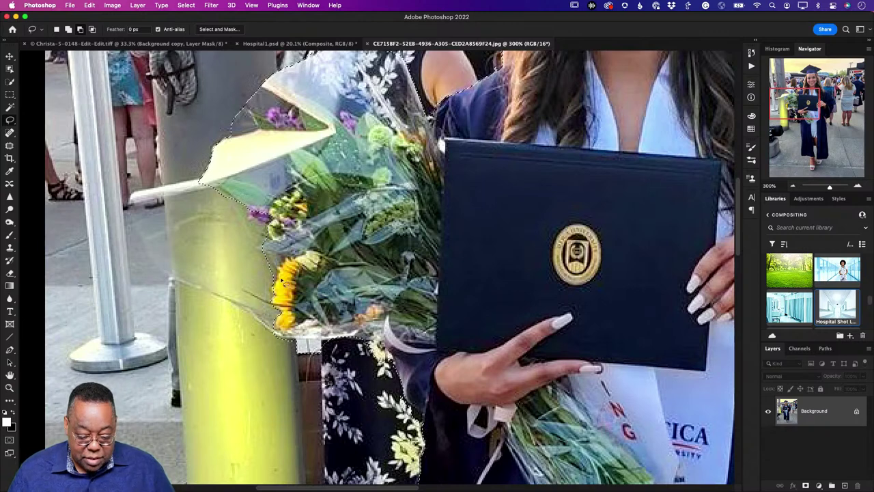
mouse_move(280, 280)
left_mouse_down()
mouse_move(270, 315)
mouse_move(327, 357)
mouse_move(316, 344)
left_mouse_up()
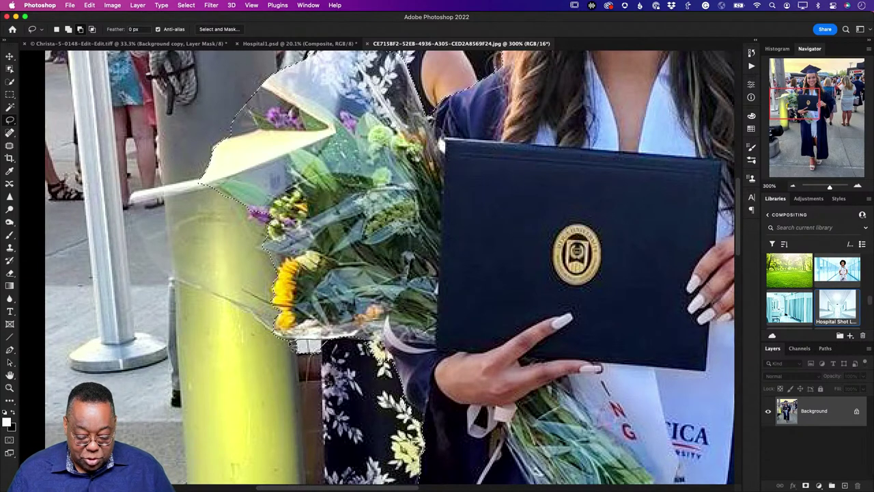
left_click_drag(331, 347, 315, 345)
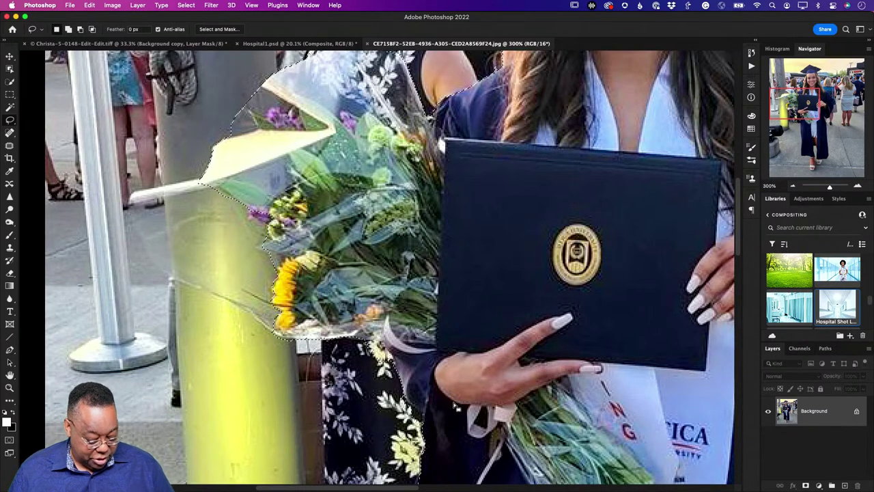
left_click_drag(455, 406, 156, 206)
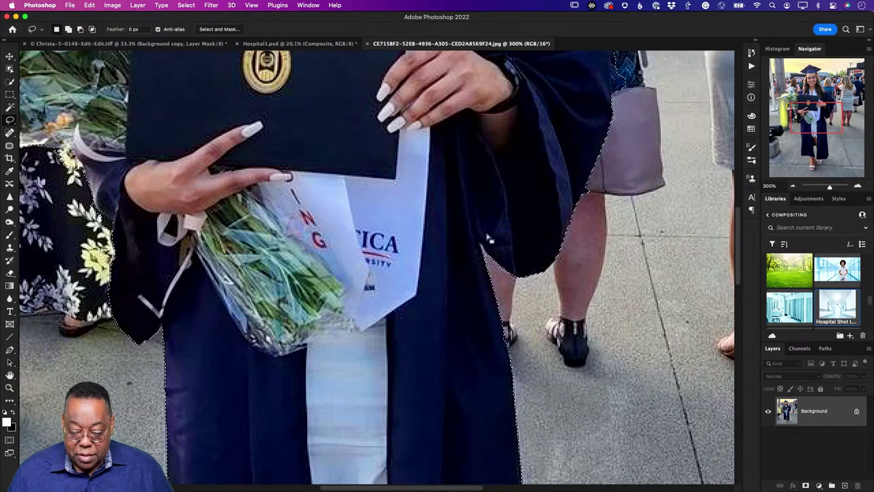
left_click_drag(476, 248, 372, 450)
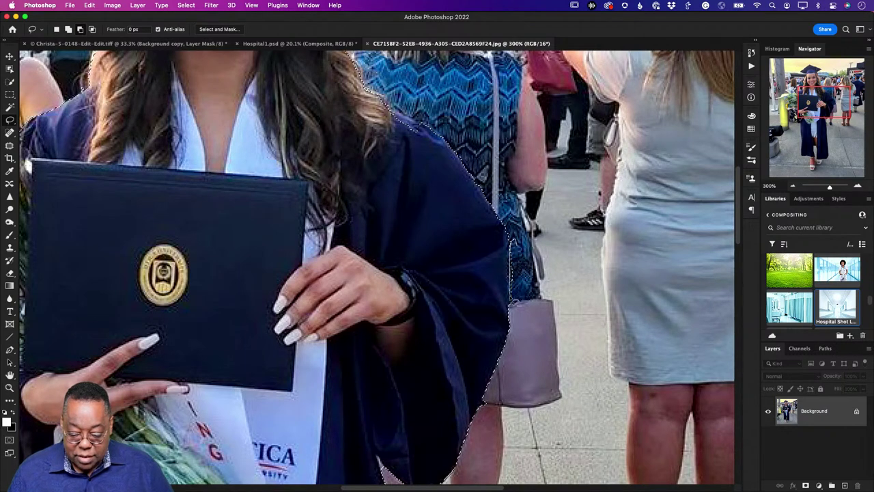
left_click_drag(398, 203, 446, 349)
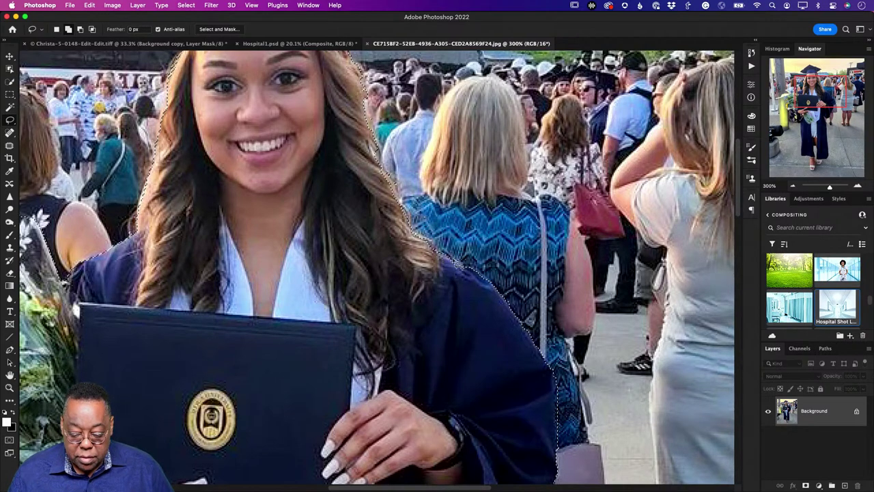
Subtract the pavement around the ankles and sandals from the graduate's selection
scroll(416, 290, "up", 4)
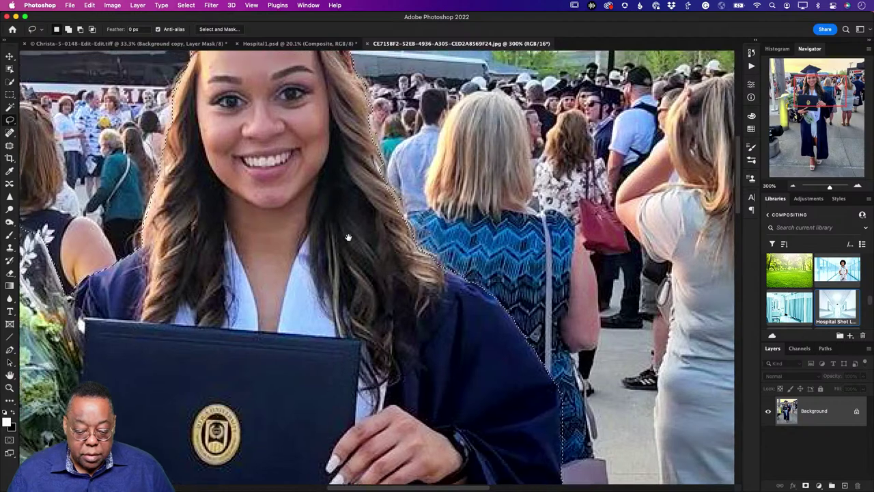
scroll(316, 343, "left", 3)
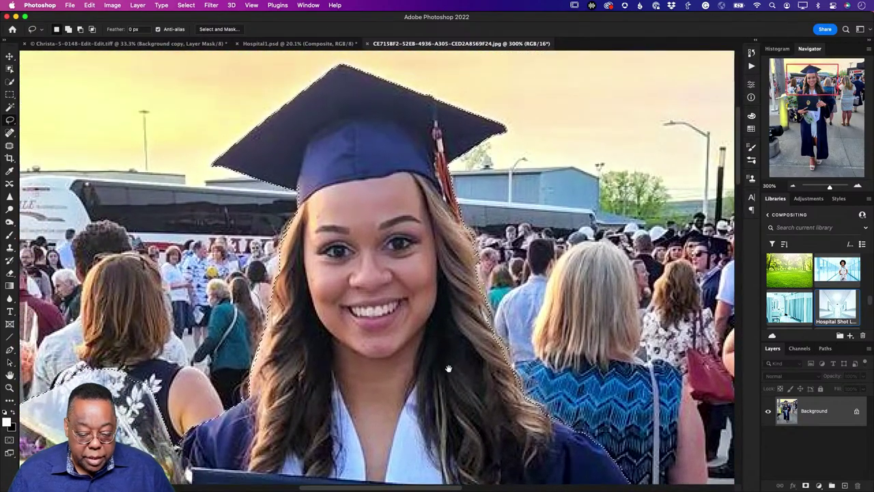
scroll(316, 344, "down", 6)
scroll(316, 343, "left", 5)
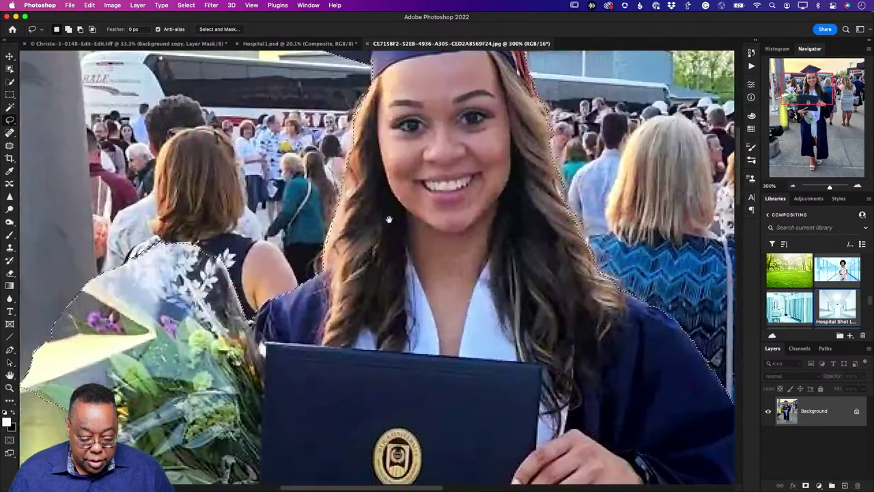
scroll(442, 245, "down", 3)
scroll(443, 245, "left", 3)
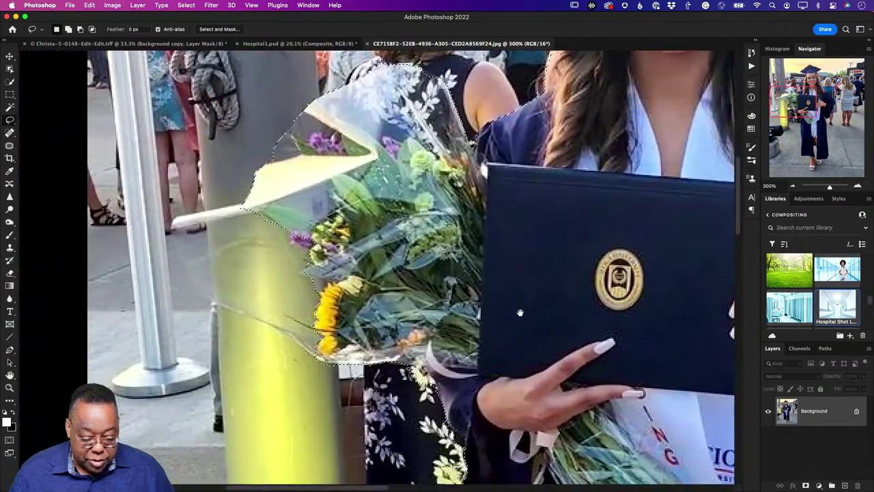
scroll(441, 251, "down", 2)
scroll(441, 250, "right", 2)
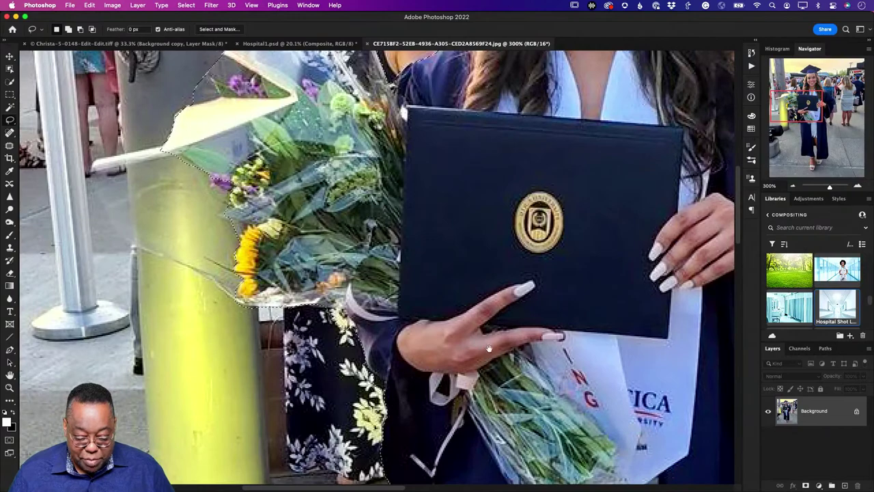
scroll(311, 200, "down", 3)
scroll(311, 200, "right", 4)
scroll(311, 201, "down", 5)
scroll(311, 200, "right", 2)
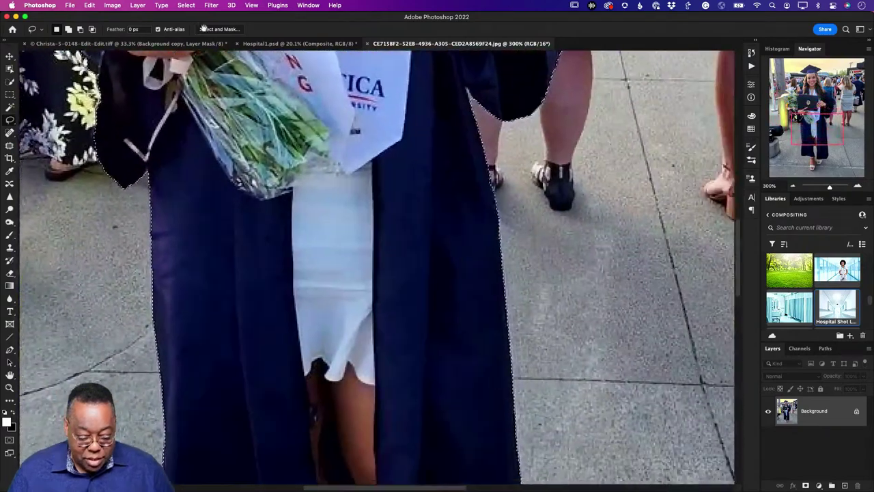
scroll(274, 103, "down", 5)
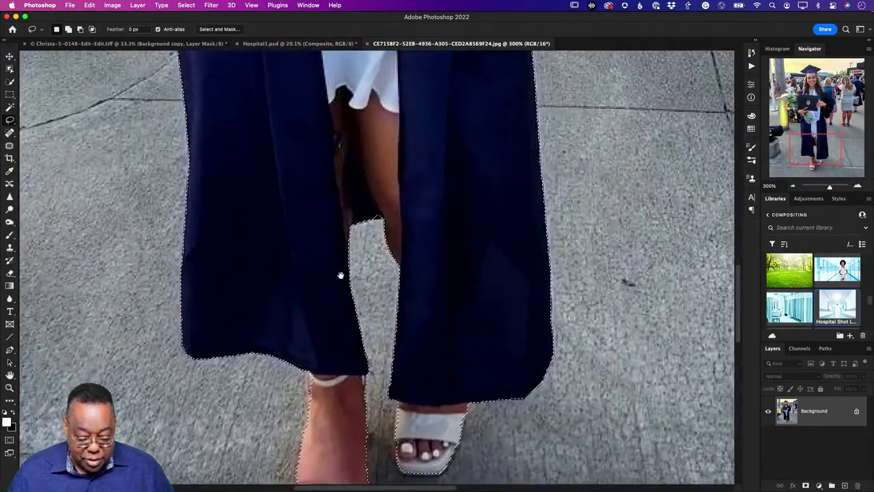
key("alt")
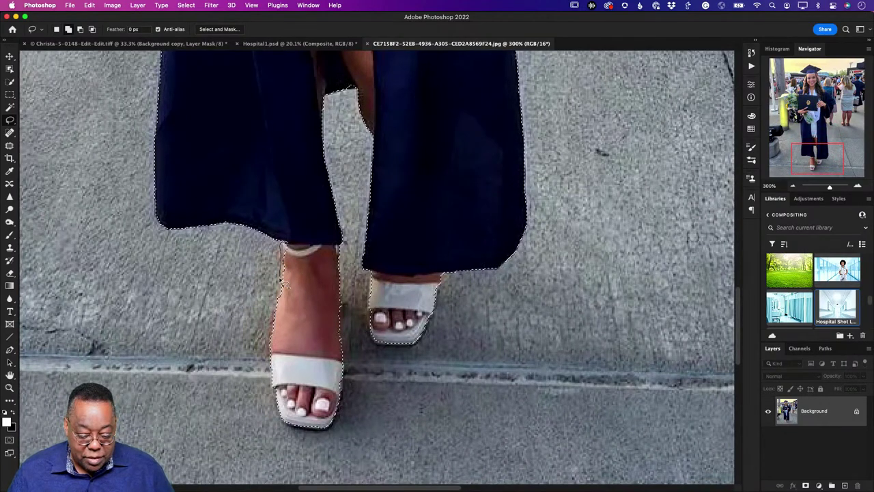
left_click_drag(299, 282, 301, 283)
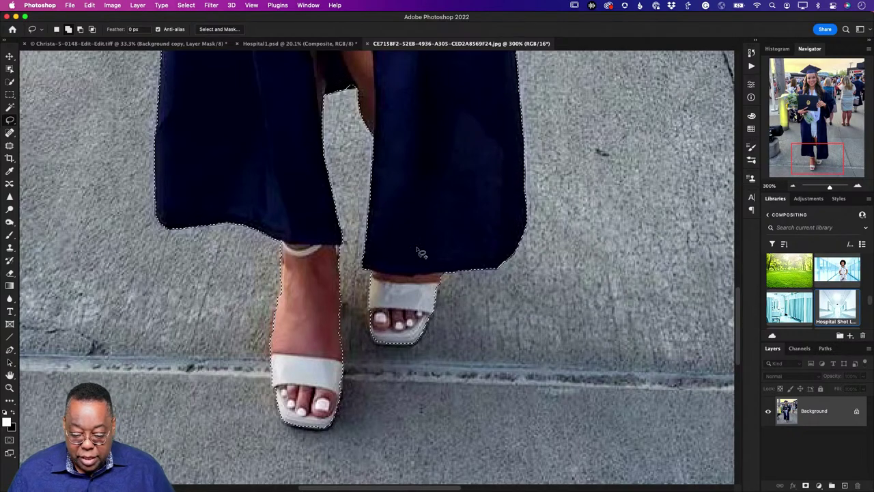
Check the lower gown, diploma and hands, then fit the whole photo on screen
left_click_drag(430, 137, 446, 378)
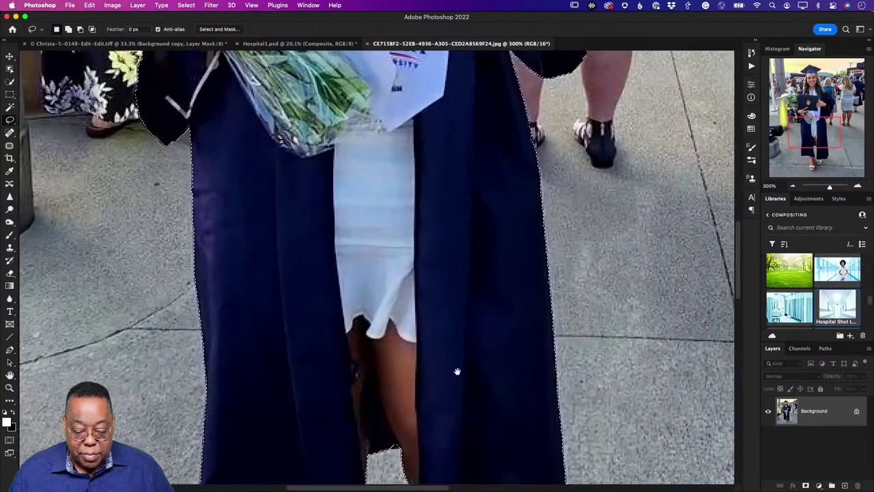
left_click_drag(454, 181, 424, 385)
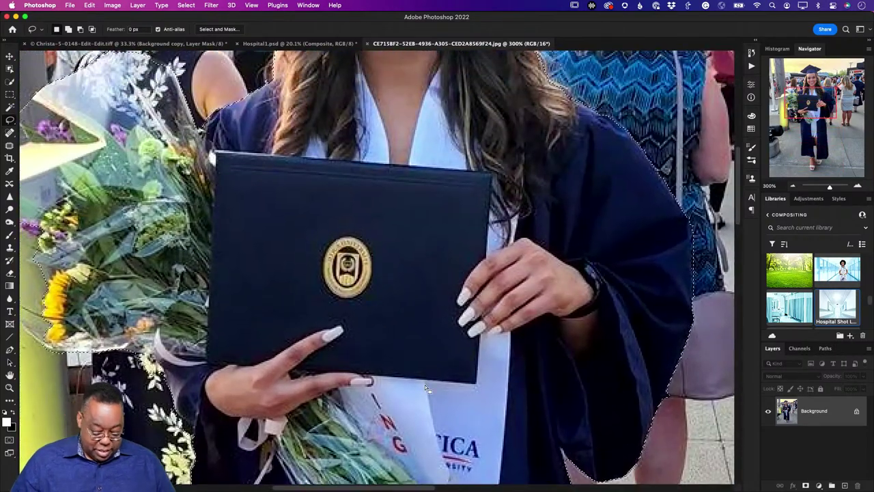
key("super+0")
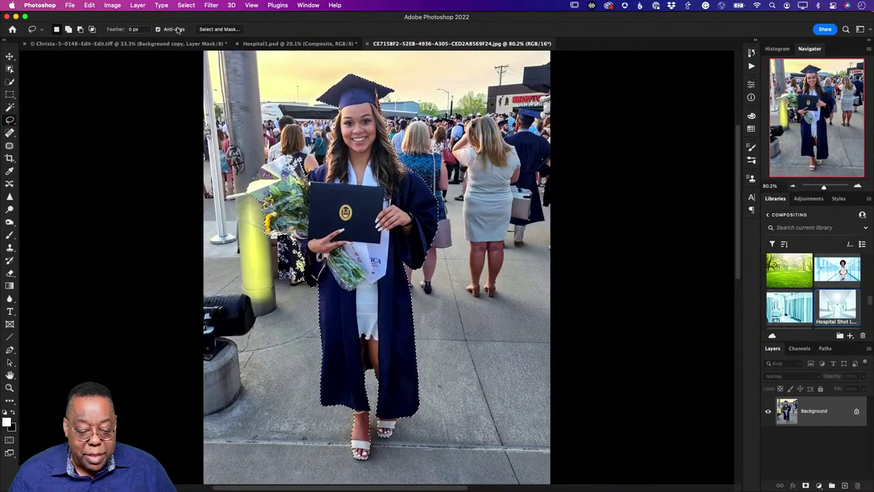
In Select and Mask, refine the hair and gown edges with a size-10 Refine Edge brush
left_click(219, 29)
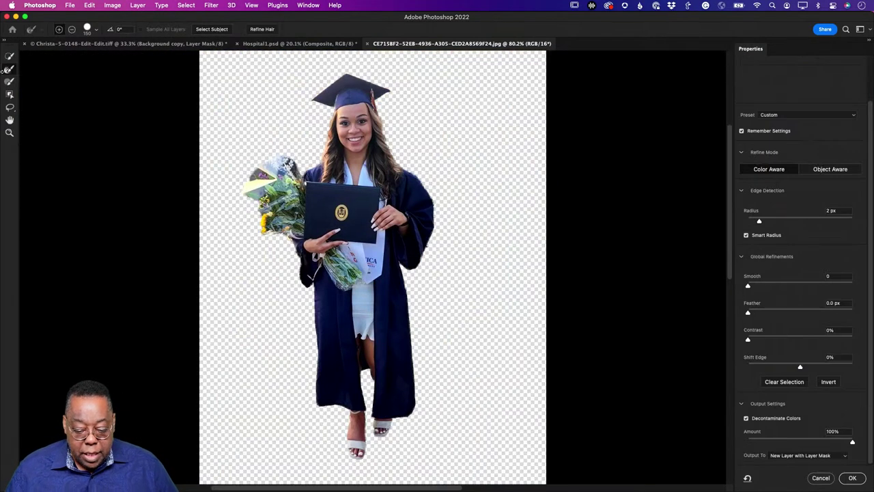
left_click(9, 69)
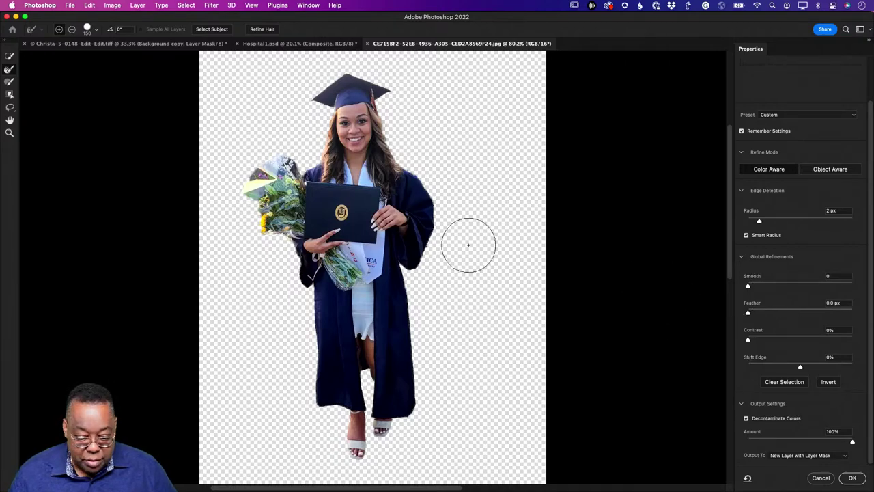
key("z")
left_click_drag(391, 186, 392, 185)
key("r")
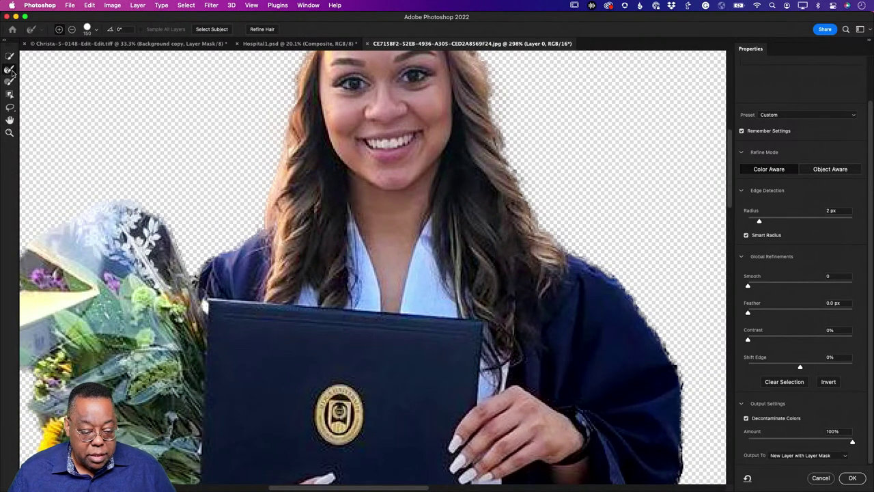
key("bracketleft")
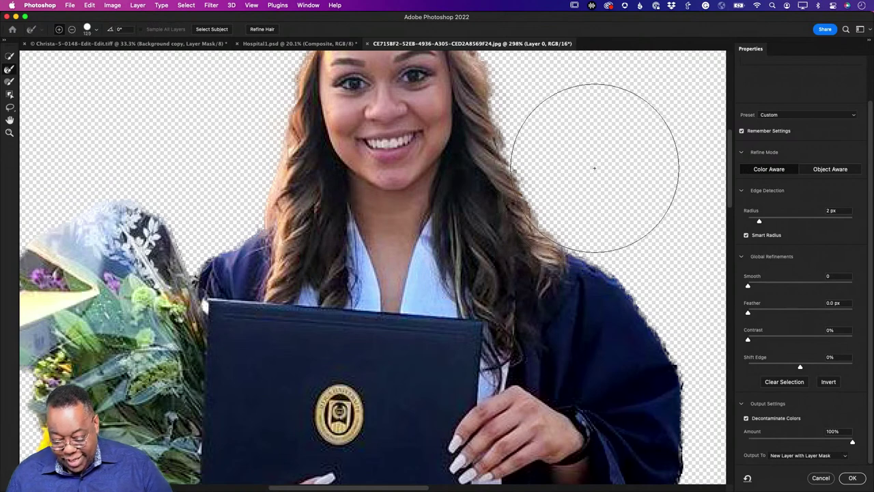
key("bracketleft")
key("bracketleft")
key("bracketleft")
key("bracketleft")
key("bracketleft")
key("bracketleft")
key("bracketleft")
key("bracketleft")
key("bracketleft")
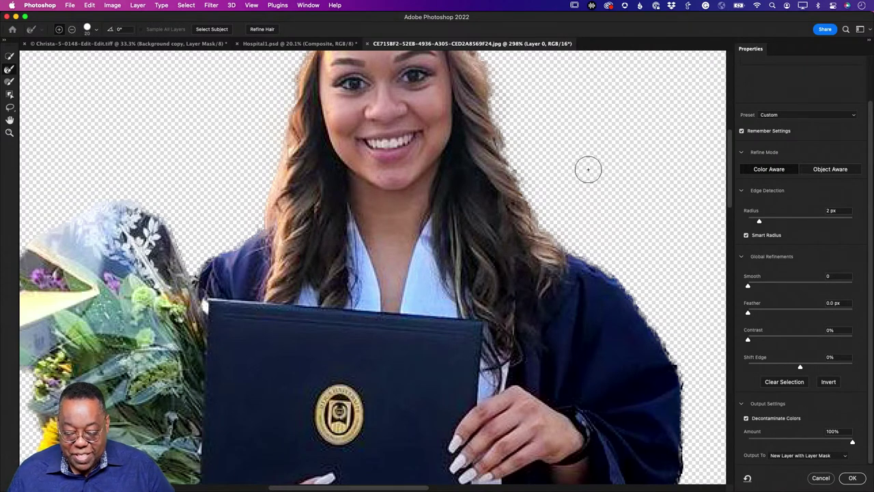
key("bracketleft")
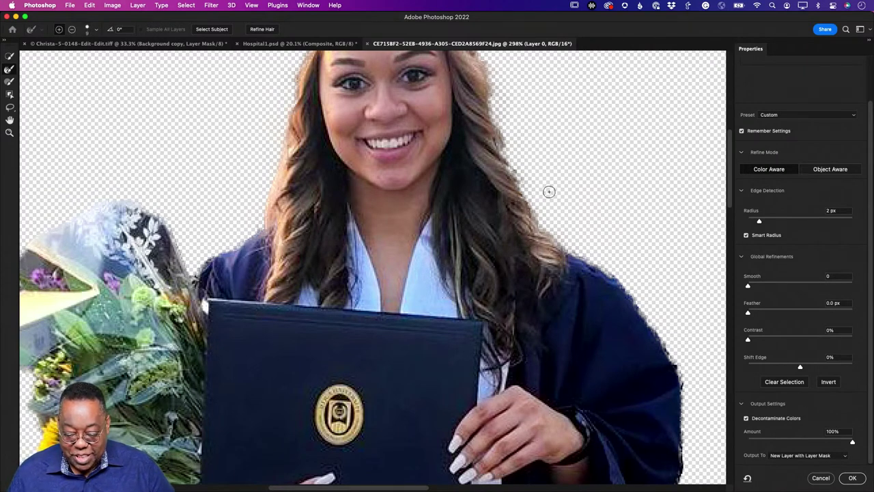
left_click_drag(547, 217, 542, 216)
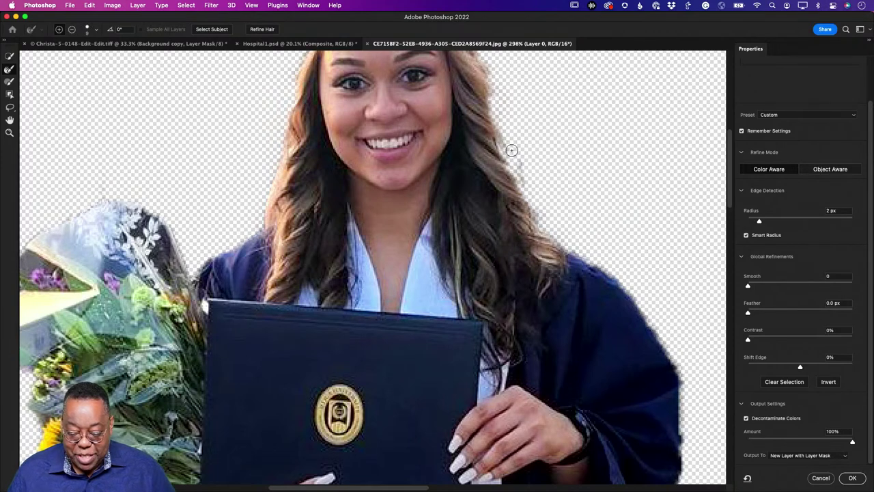
left_click_drag(512, 149, 514, 152)
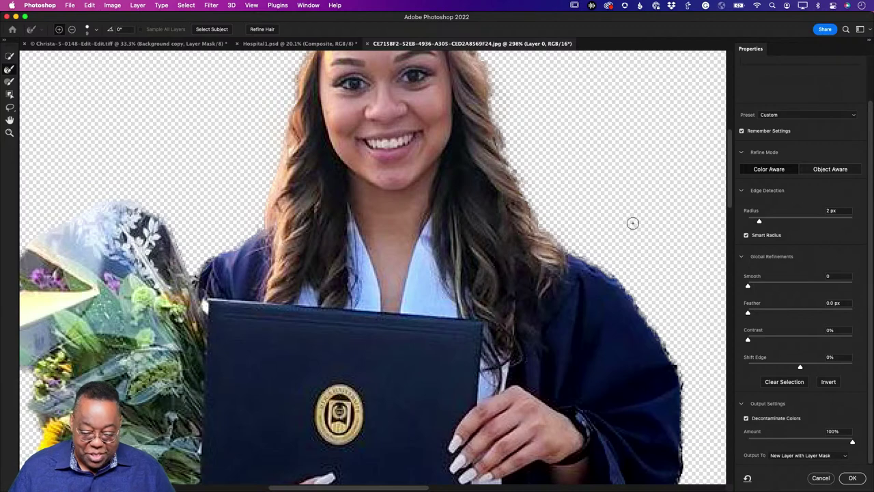
left_click_drag(277, 290, 474, 278)
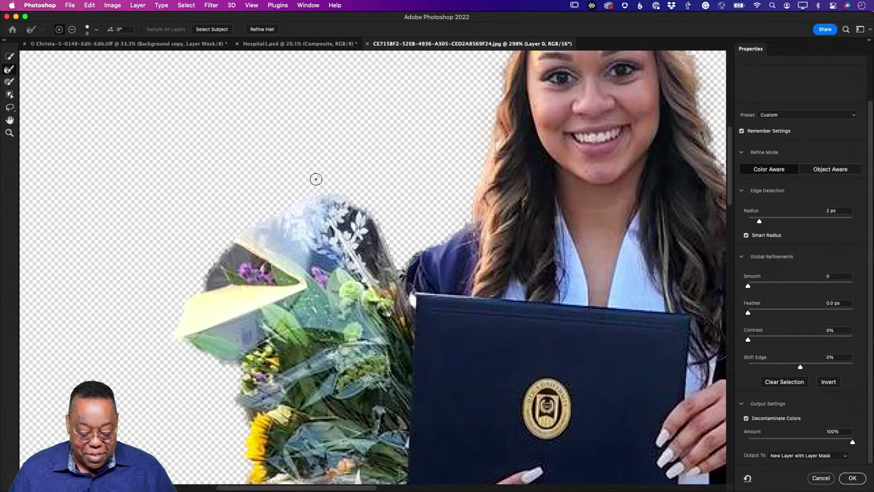
Set a size-10 subtracting mask brush, set edge detection radius to 2 px, and fit the photo
left_click(8, 82)
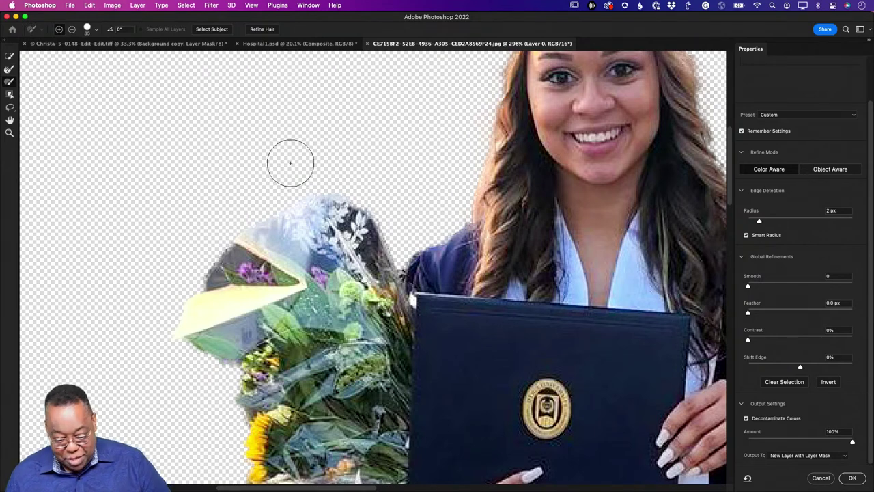
key("bracketleft")
key("bracketleft")
key("bracketleft")
key("bracketleft")
key("bracketleft")
key("bracketleft")
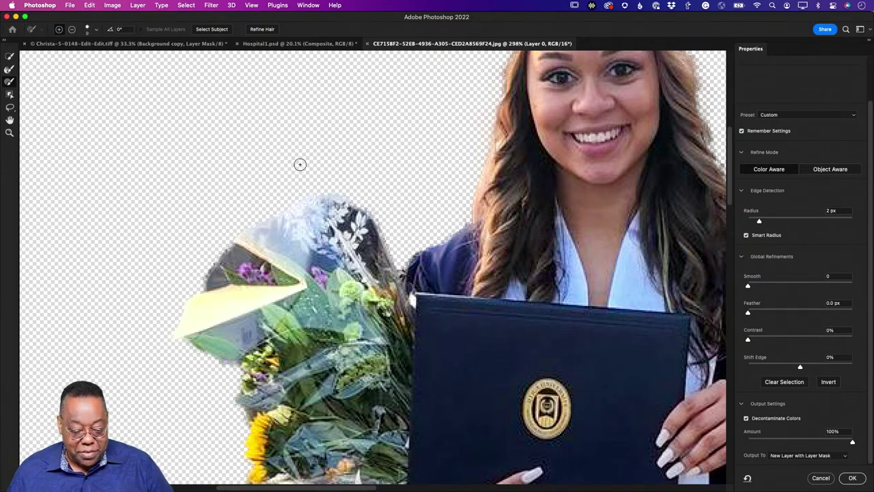
key("alt")
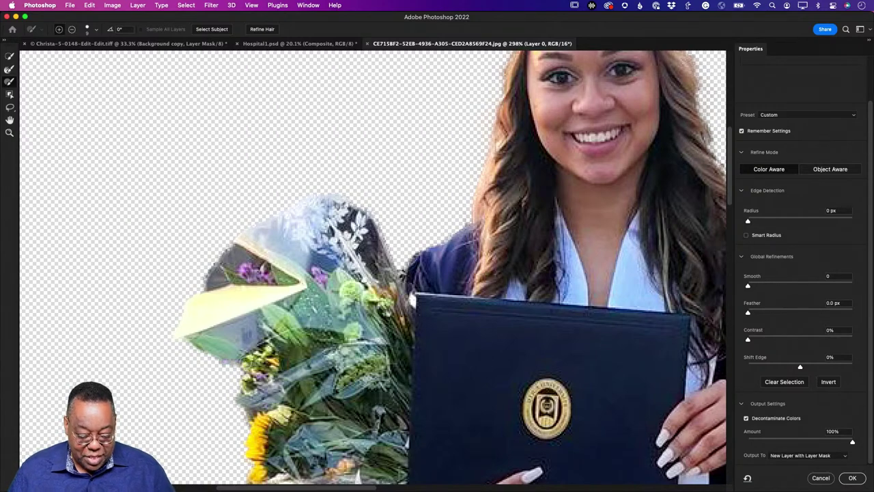
key("alt")
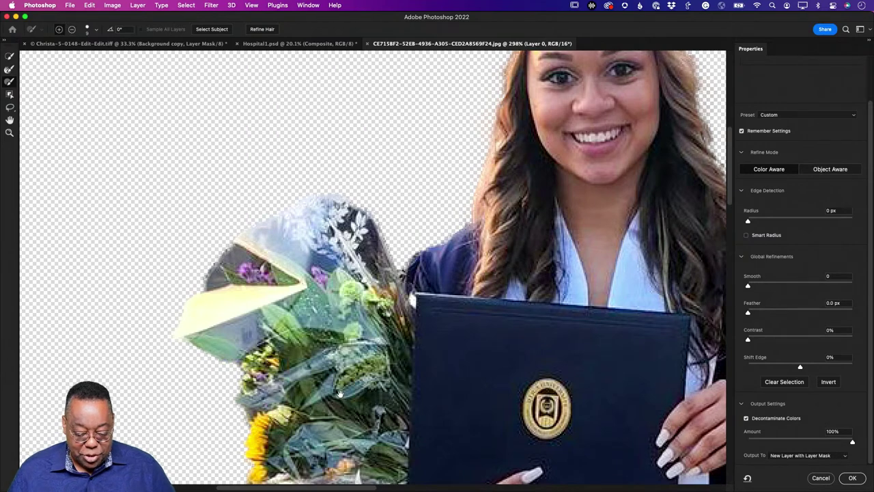
scroll(339, 394, "down", 5)
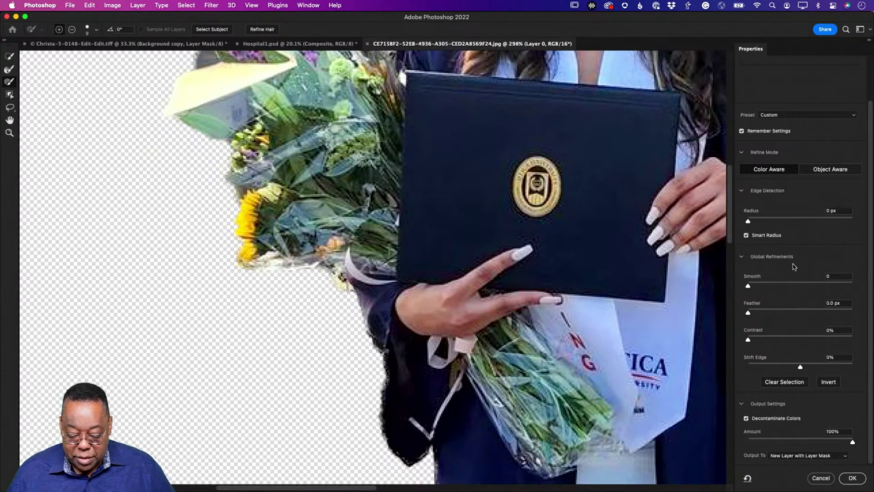
left_click_drag(749, 223, 760, 223)
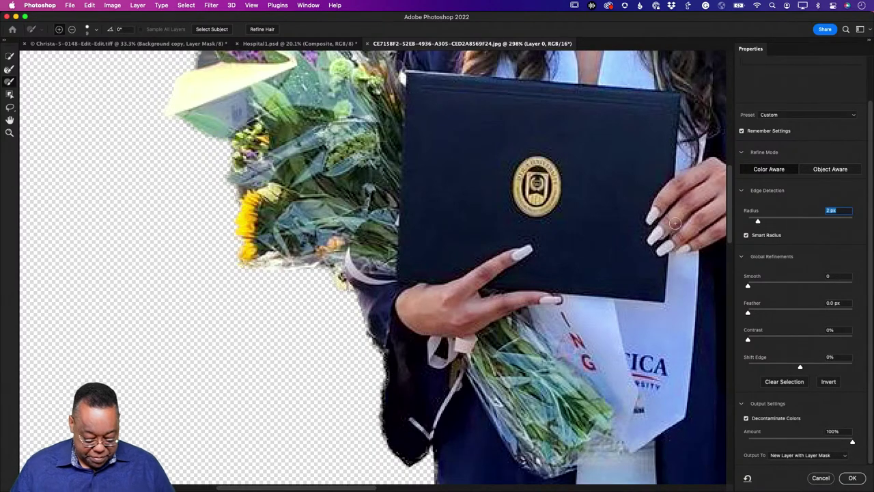
key("super+0")
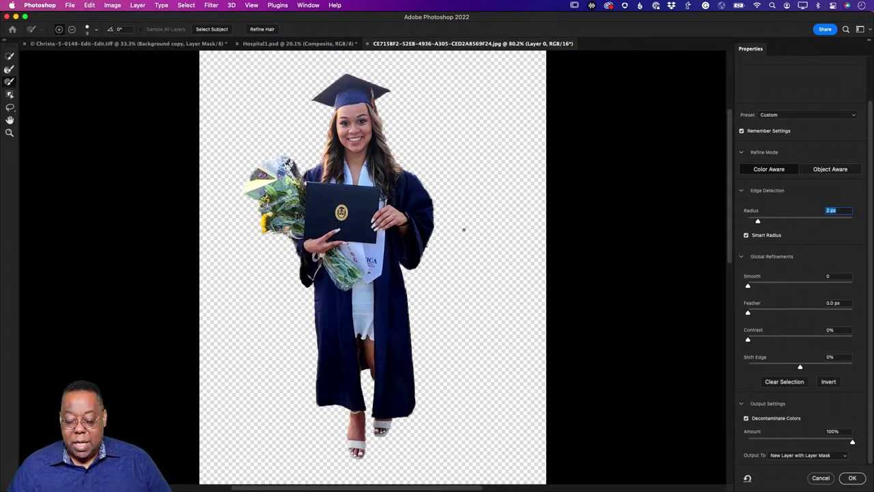
Output the refined selection as a masked layer and preview the Grass Background library image
left_click(854, 478)
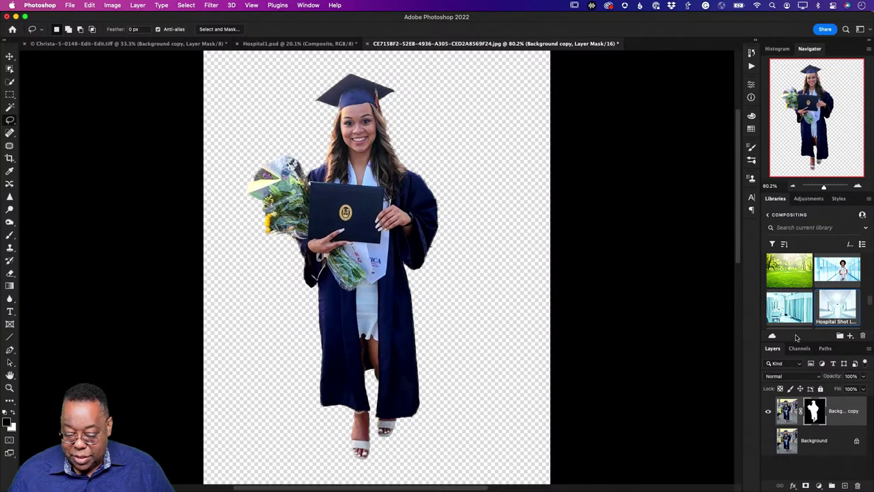
double_click(791, 274)
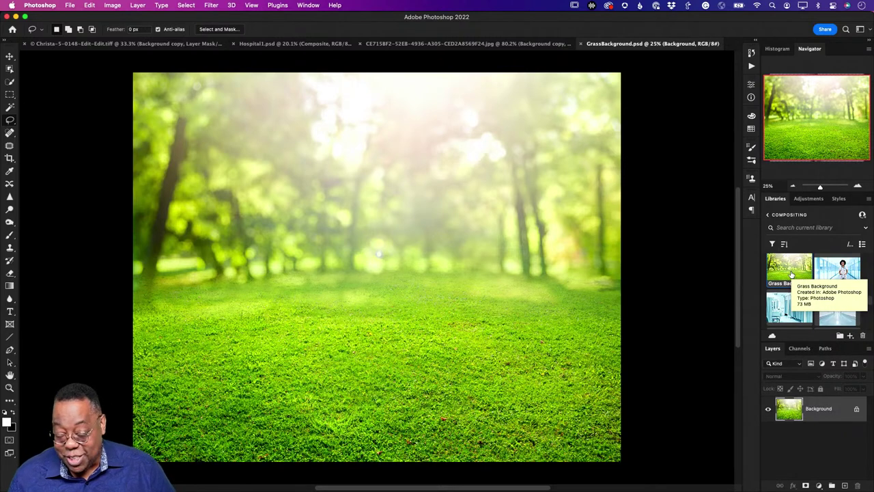
key("super+w")
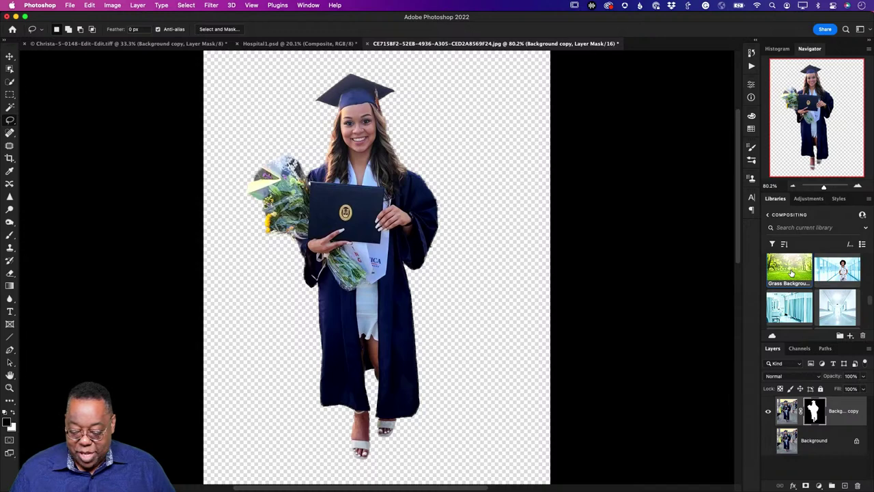
Place Grass Background into the document, scale it to fill the canvas, and move it below the graduate
left_click_drag(791, 272, 434, 307)
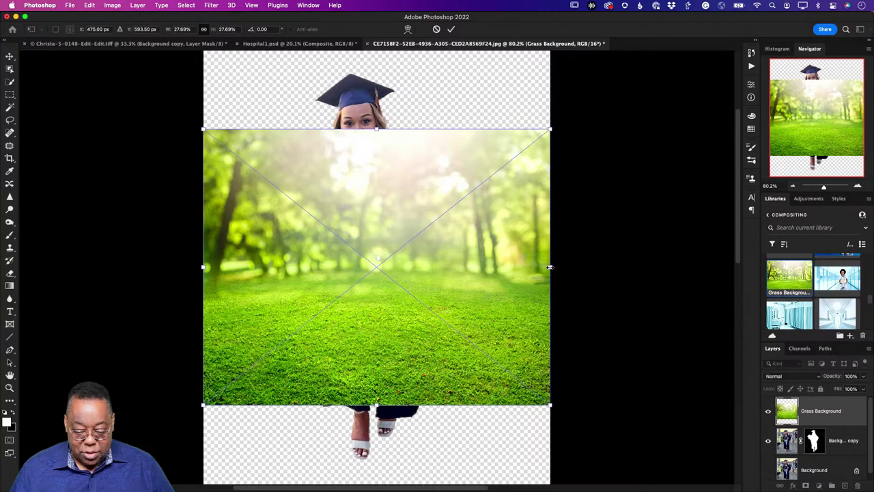
left_click_drag(550, 267, 656, 266)
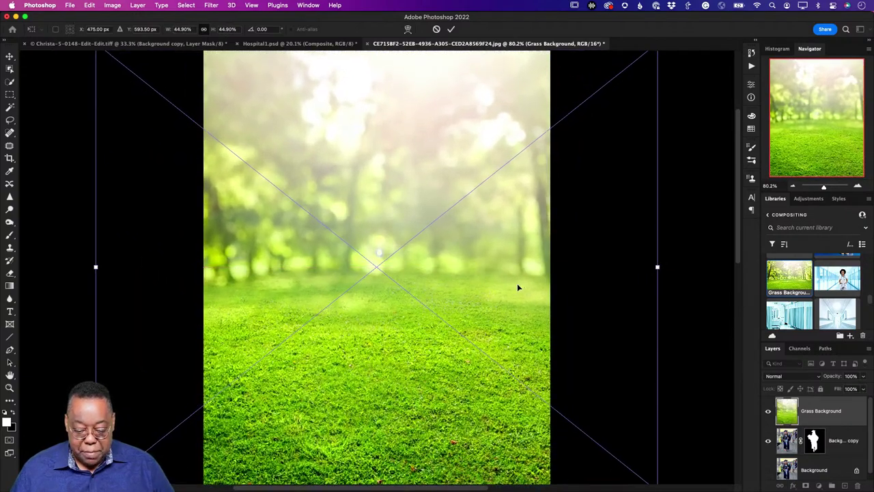
scroll(517, 287, "down", 3)
scroll(517, 285, "up", 3)
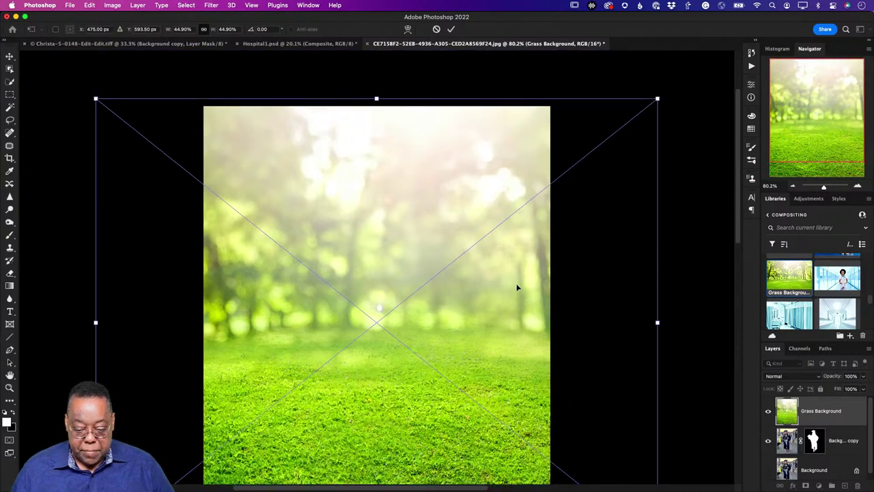
key("Return")
key("l")
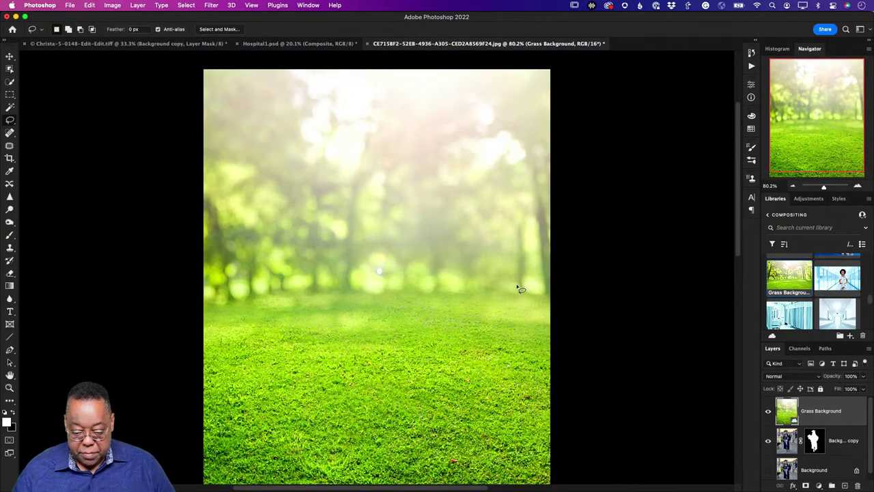
left_click_drag(818, 411, 792, 458)
scroll(659, 256, "down", 2)
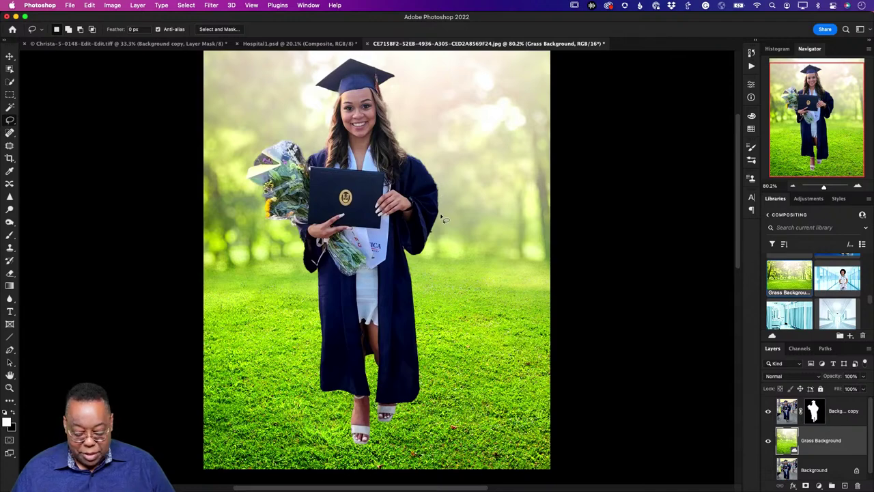
Zoom in on the gown and ready a small 100%-hardness brush on the graduate's layer mask
key("z")
left_click_drag(442, 218, 439, 237)
left_click(815, 410)
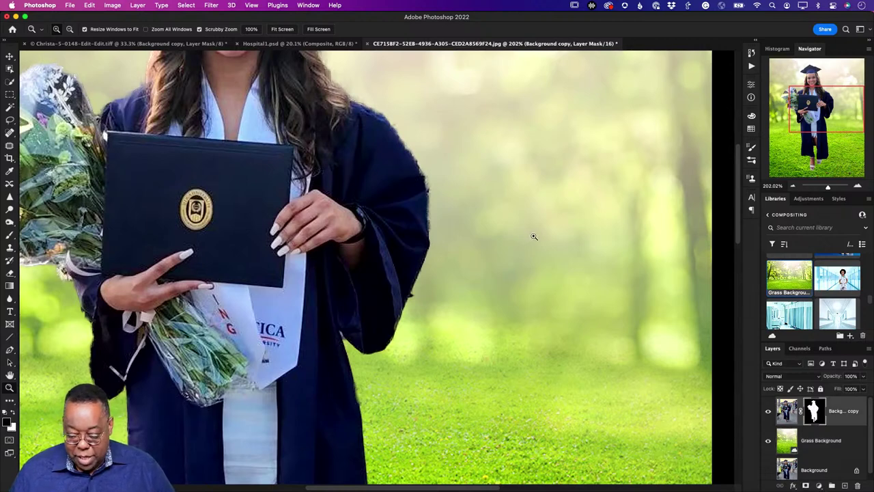
key("b")
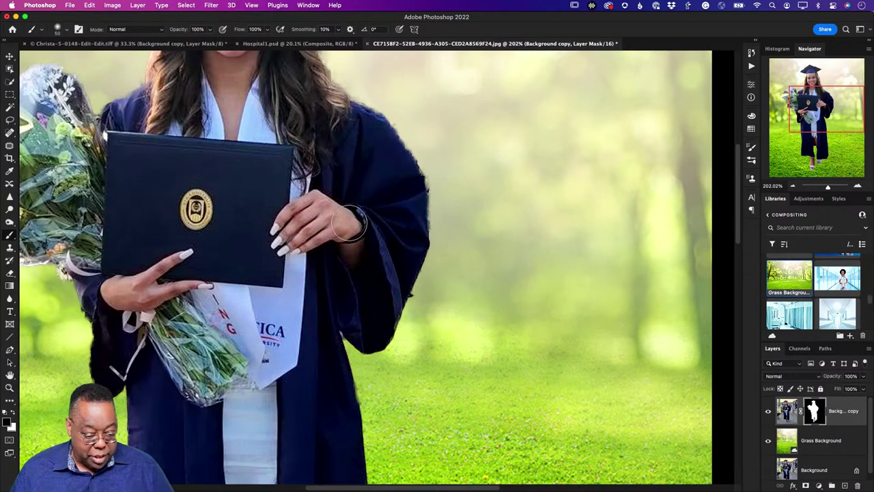
left_click(64, 30)
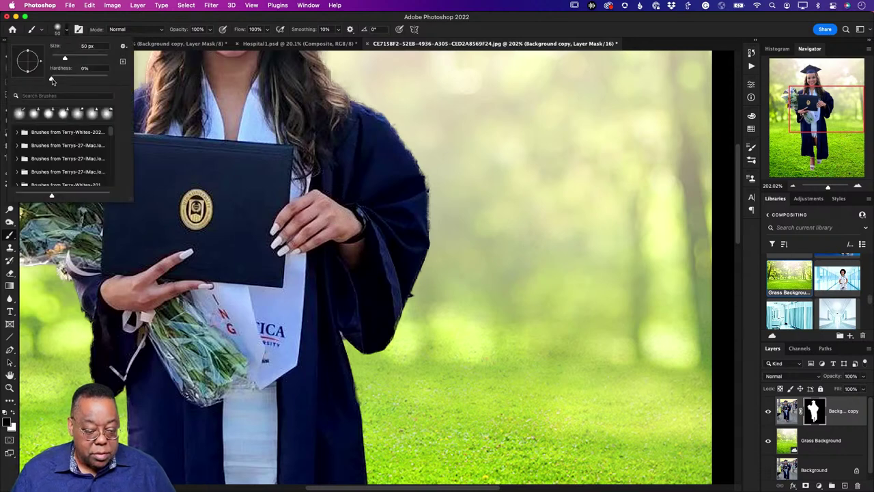
left_click_drag(52, 78, 110, 77)
key("Return")
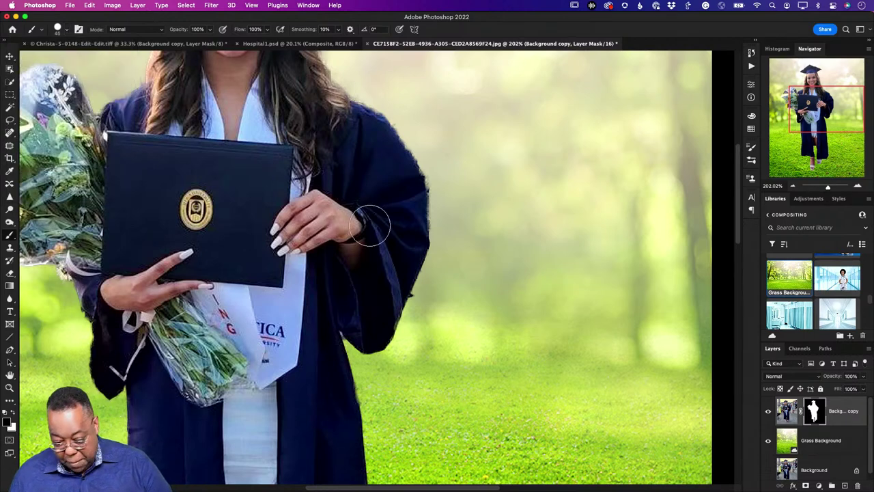
key("bracketleft")
key("bracketleft")
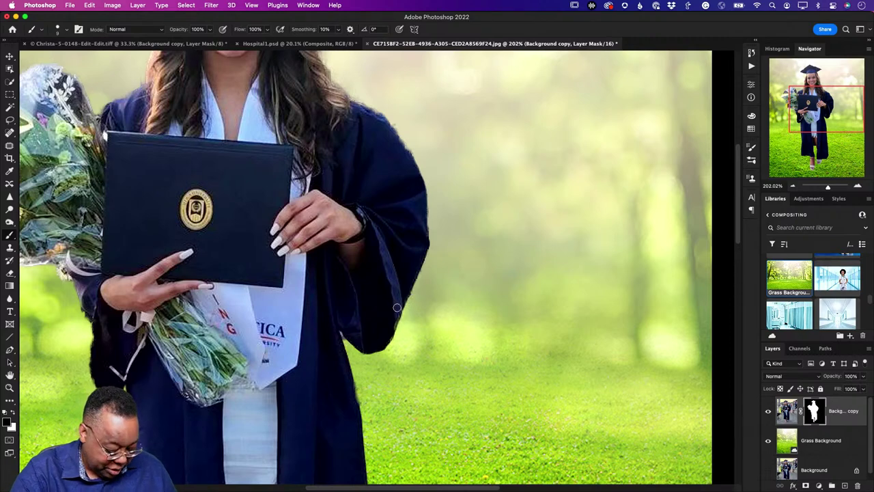
Paint white to restore the sleeve edges and black to hide the grass patch beside the left sleeve
key("x")
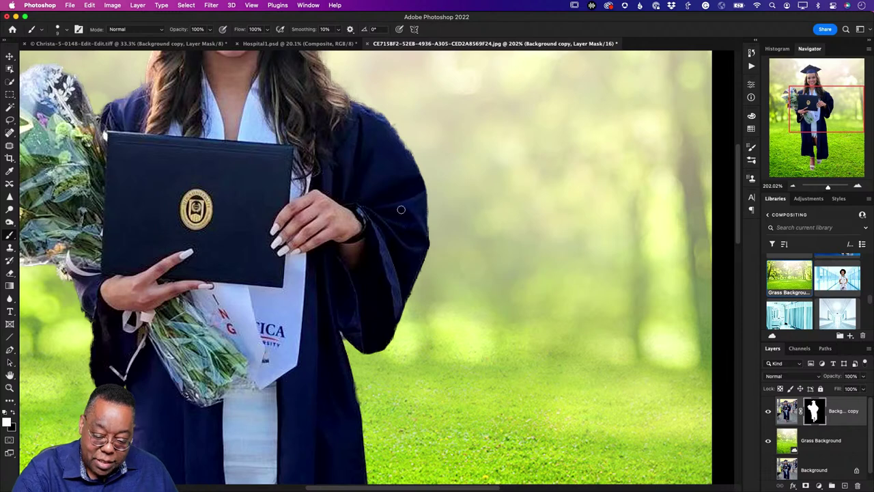
key("x")
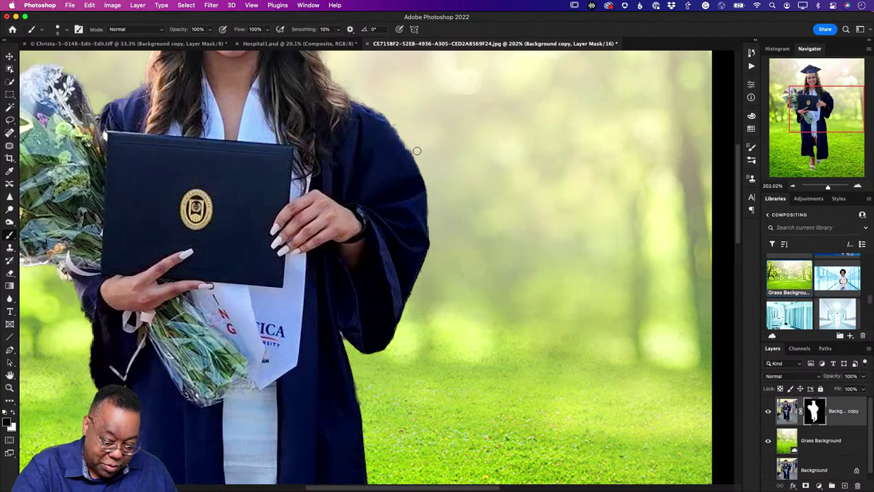
key("x")
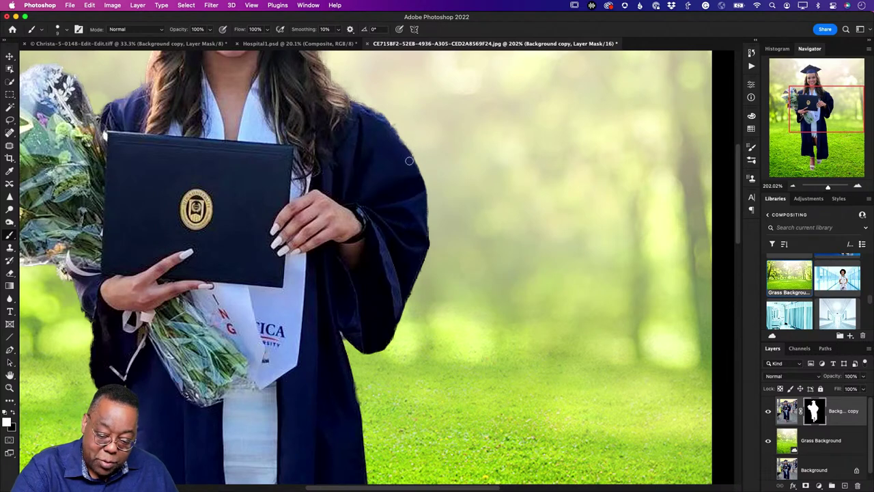
mouse_move(403, 145)
left_mouse_down()
mouse_move(365, 109)
mouse_move(382, 105)
mouse_move(359, 108)
left_mouse_up()
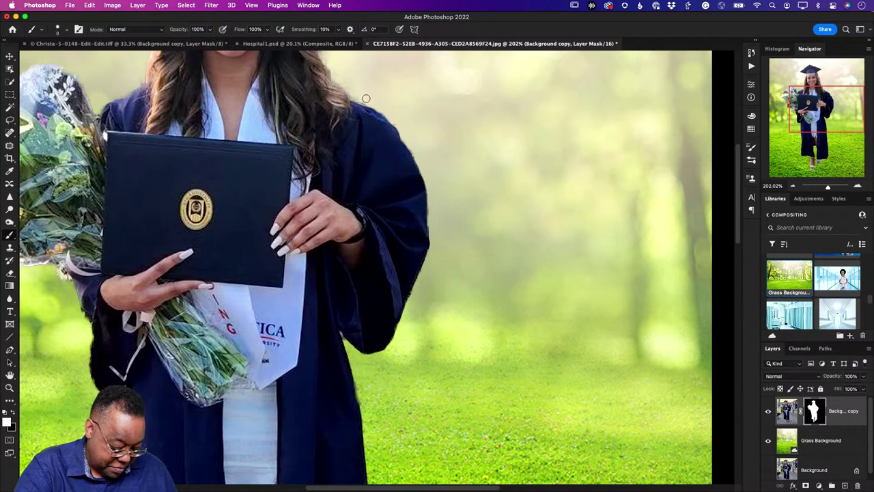
key("x")
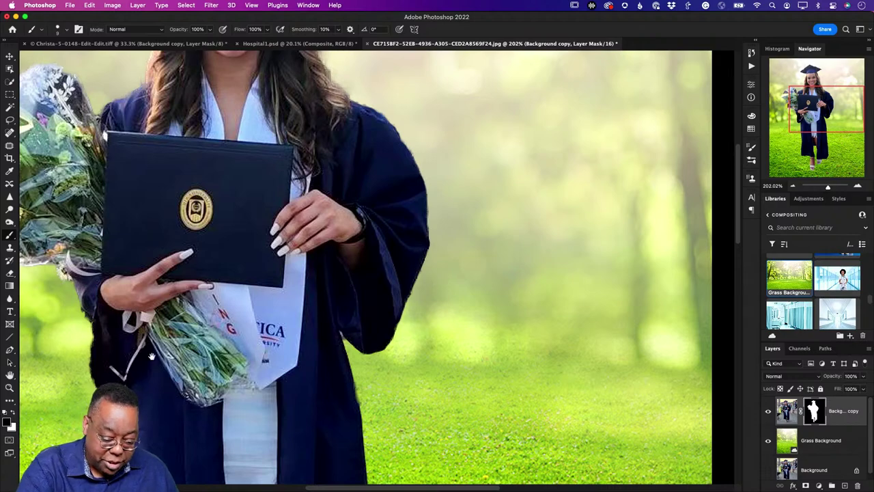
left_click_drag(152, 355, 301, 311)
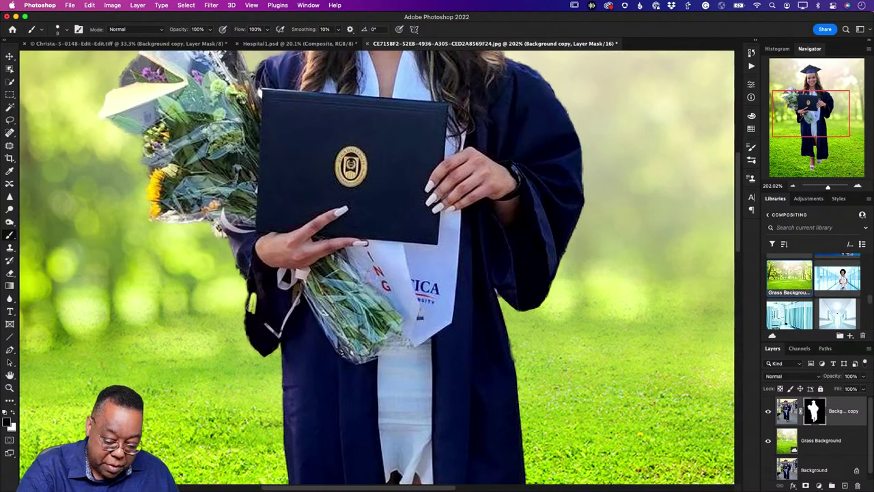
left_click_drag(252, 301, 270, 315)
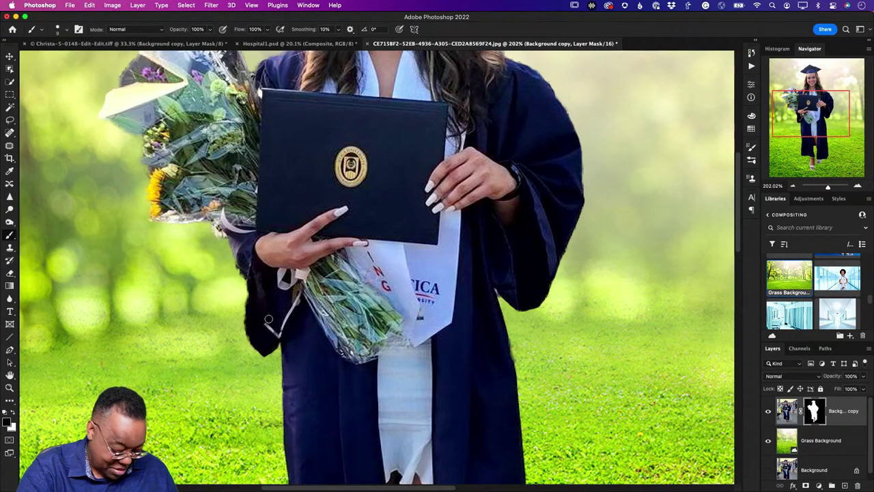
key("x")
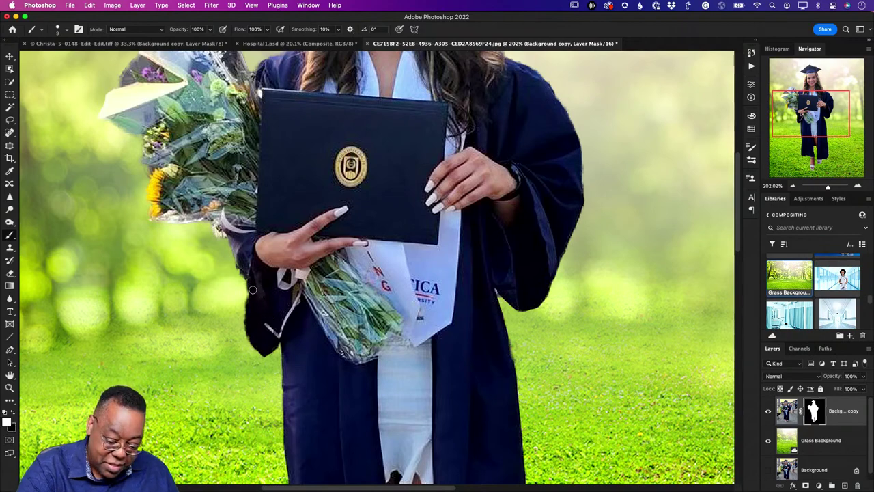
mouse_move(252, 288)
left_mouse_down()
mouse_move(255, 348)
mouse_move(245, 270)
left_mouse_up()
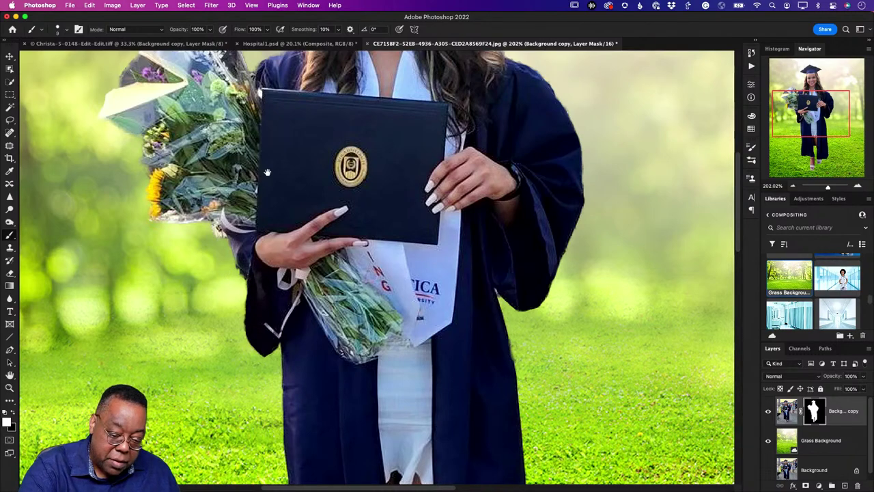
Paint black on the mask along the bouquet's upper edge, then view the whole composite
mouse_move(281, 196)
left_mouse_down()
mouse_move(306, 275)
mouse_move(338, 325)
left_mouse_up()
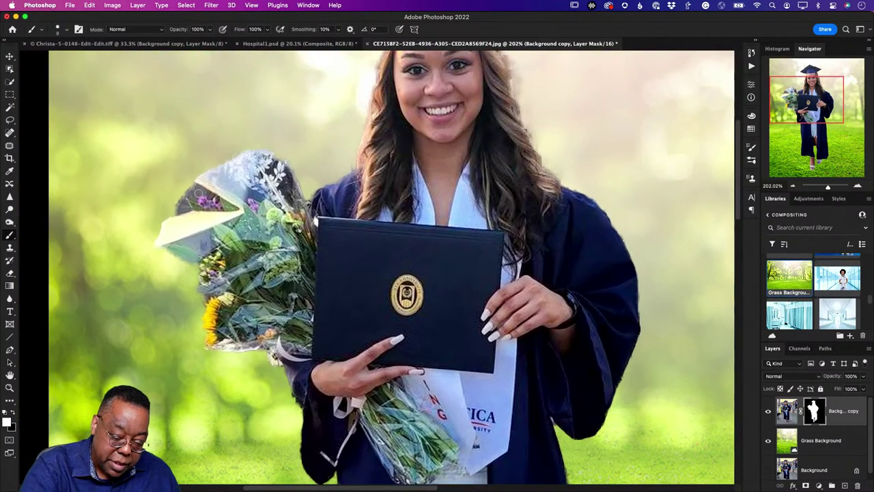
key("x")
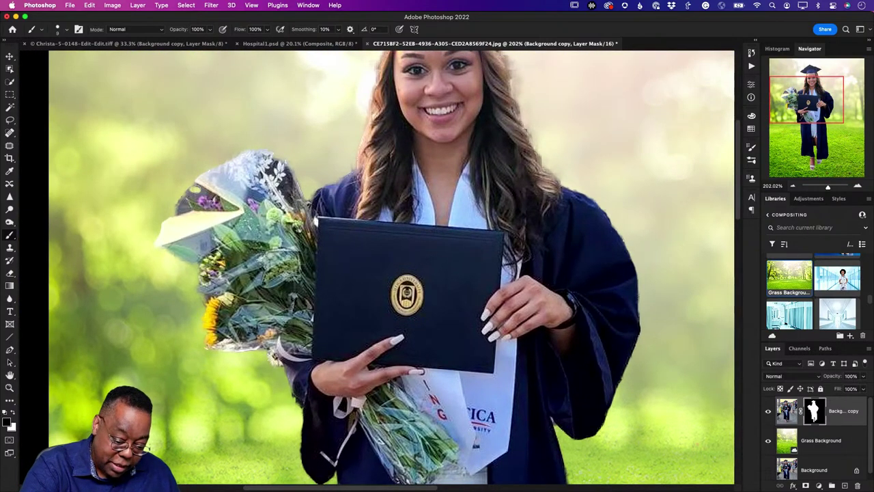
mouse_move(202, 189)
left_mouse_down()
mouse_move(189, 192)
mouse_move(180, 206)
mouse_move(187, 209)
mouse_move(205, 209)
mouse_move(188, 208)
mouse_move(205, 195)
mouse_move(196, 188)
mouse_move(198, 203)
mouse_move(209, 202)
mouse_move(191, 186)
left_mouse_up()
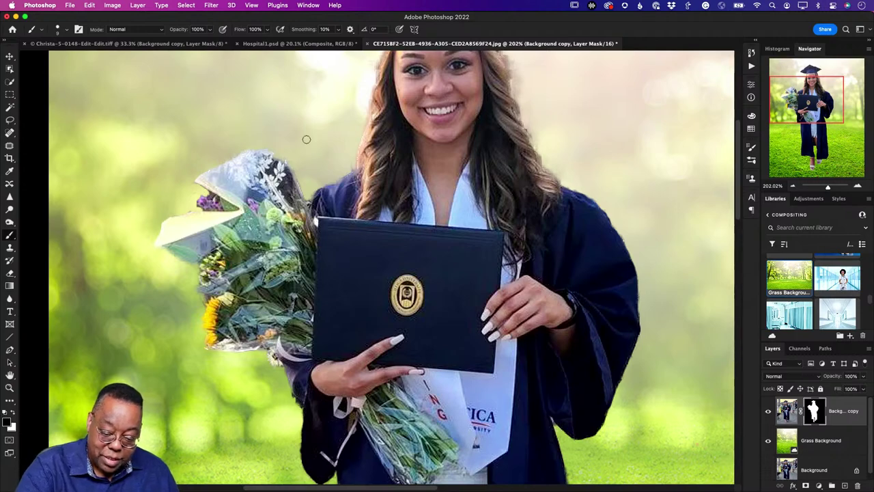
key("super+0")
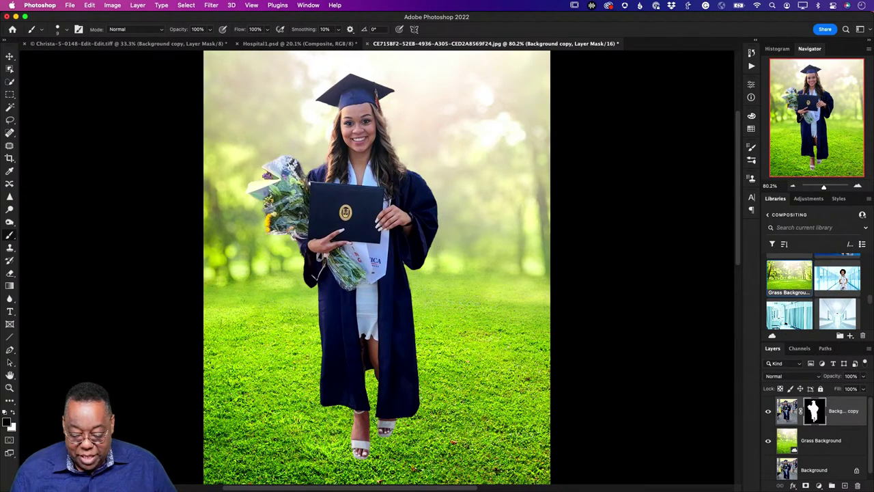
Duplicate the graduate layer, apply its mask, and rename the copy 'shadow'
left_click_drag(791, 416, 844, 486)
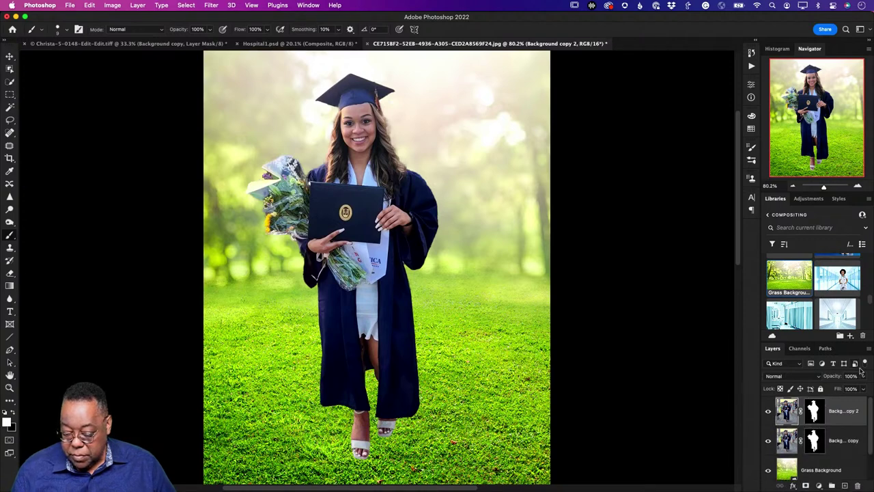
right_click(817, 418)
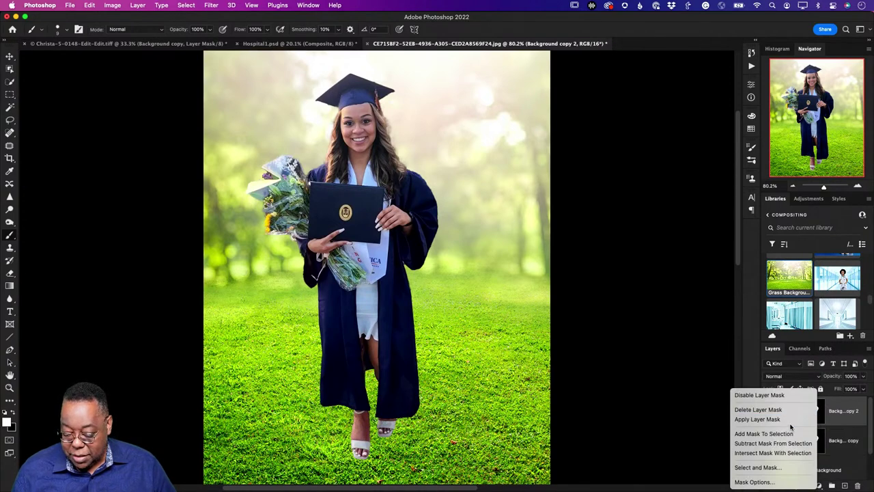
left_click(788, 422)
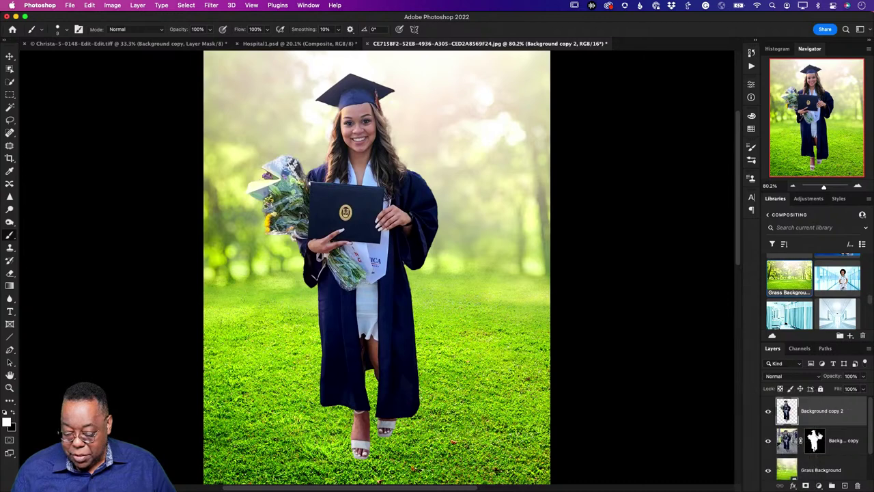
double_click(822, 411)
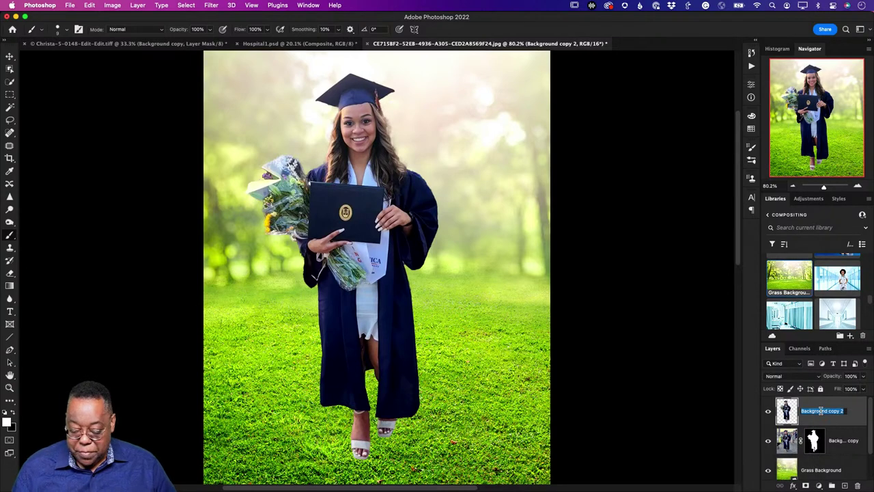
type("shadow")
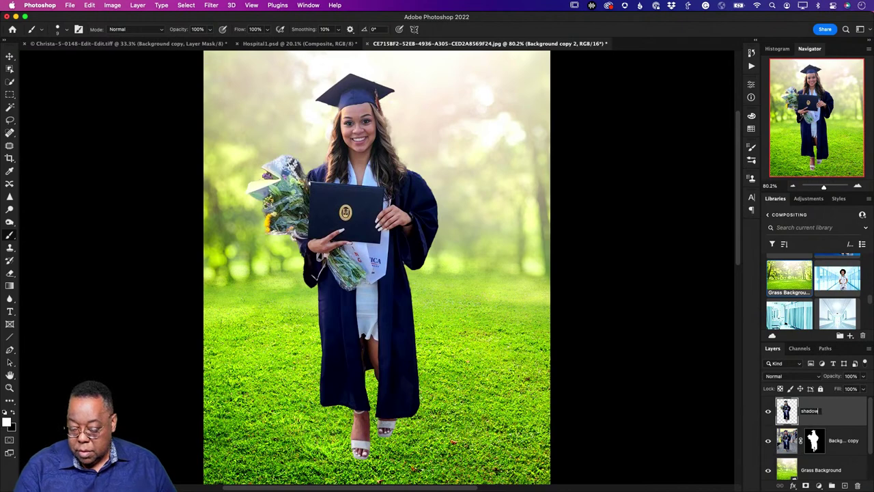
key("Return")
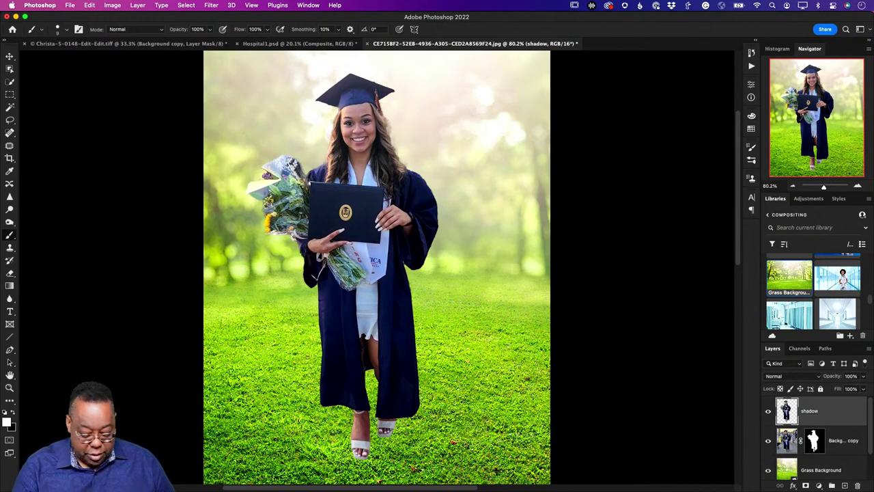
Use Levels with Output white at 10 to turn the shadow layer solid black
key("i")
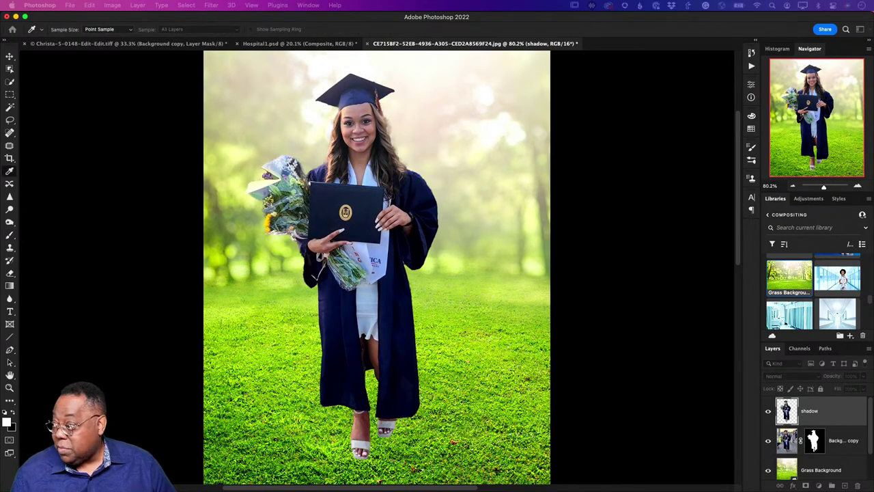
key("ctrl+l")
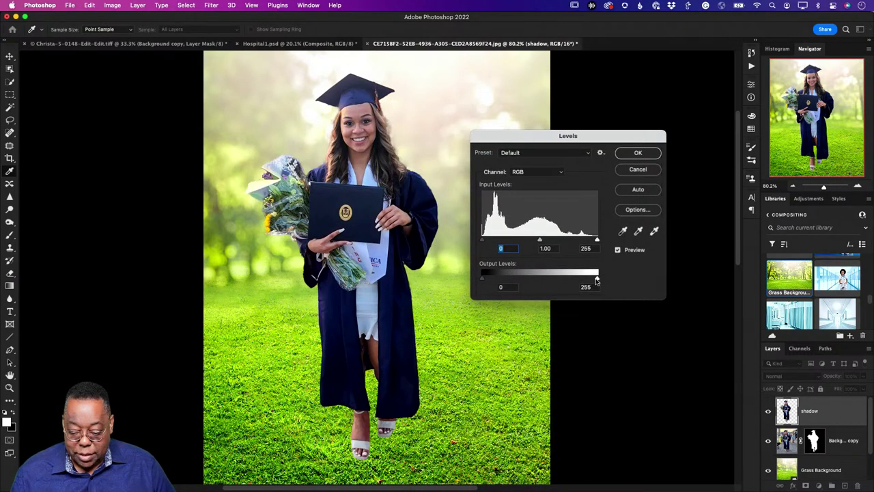
left_click_drag(598, 278, 486, 286)
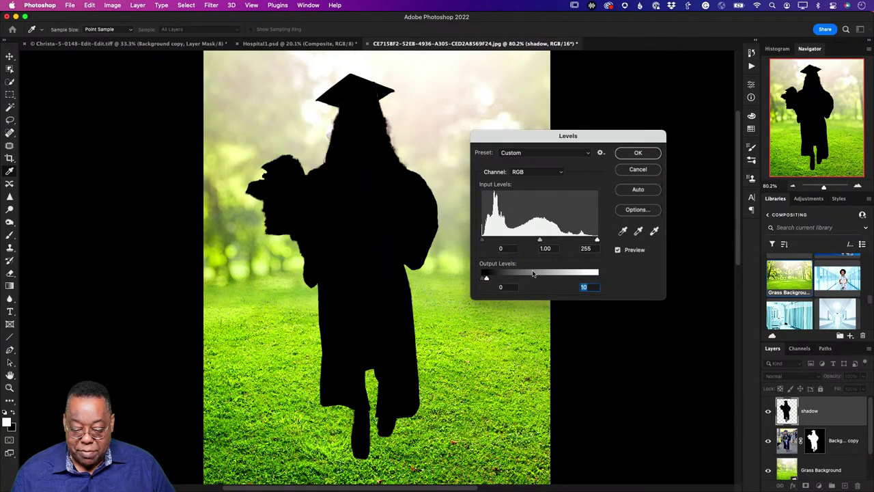
left_click(638, 153)
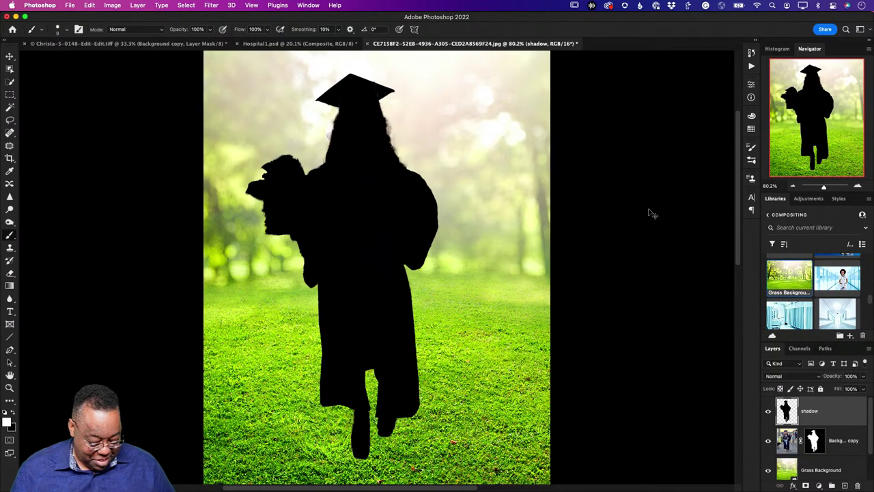
Distort the black silhouette so it lies on the grass, stretching right from her feet
key("super+t")
right_click(383, 187)
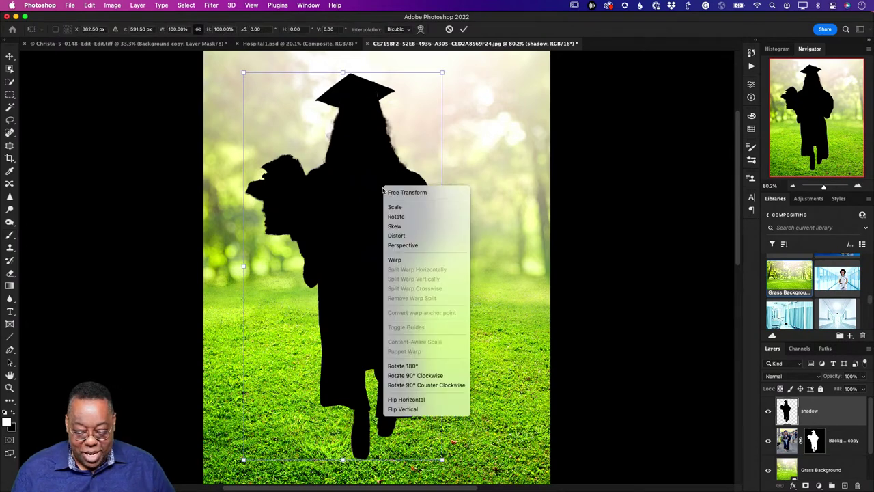
left_click(418, 236)
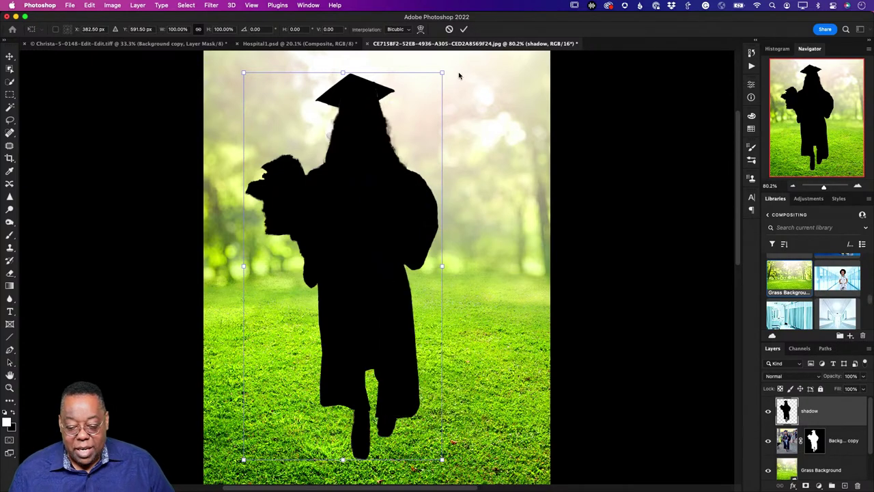
left_click_drag(444, 75, 590, 273)
left_click_drag(245, 74, 503, 279)
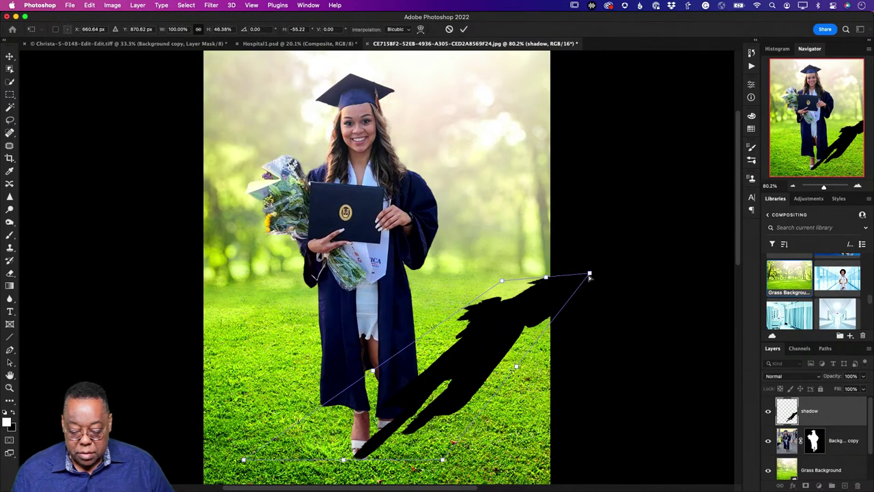
left_click_drag(590, 276, 632, 364)
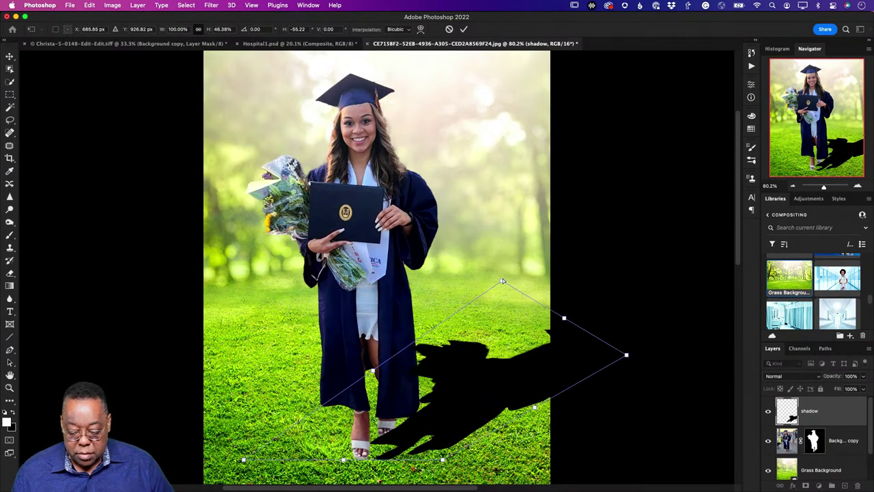
left_click_drag(503, 280, 583, 303)
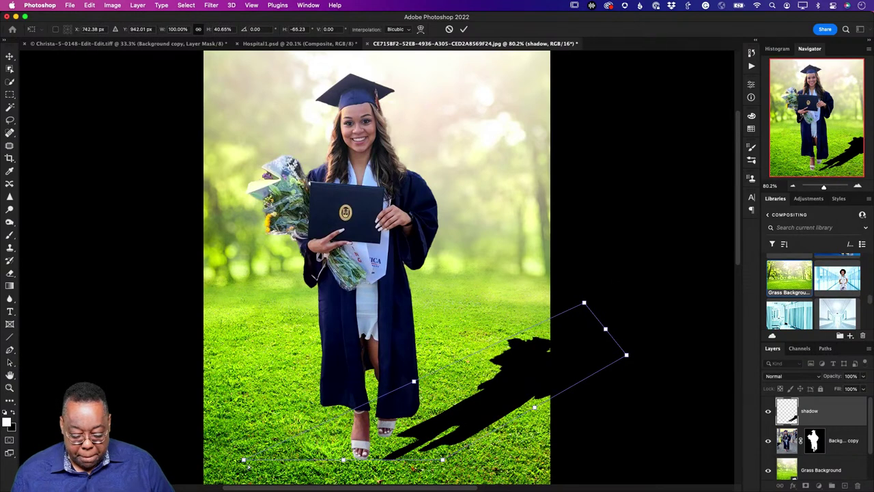
left_click_drag(243, 461, 216, 456)
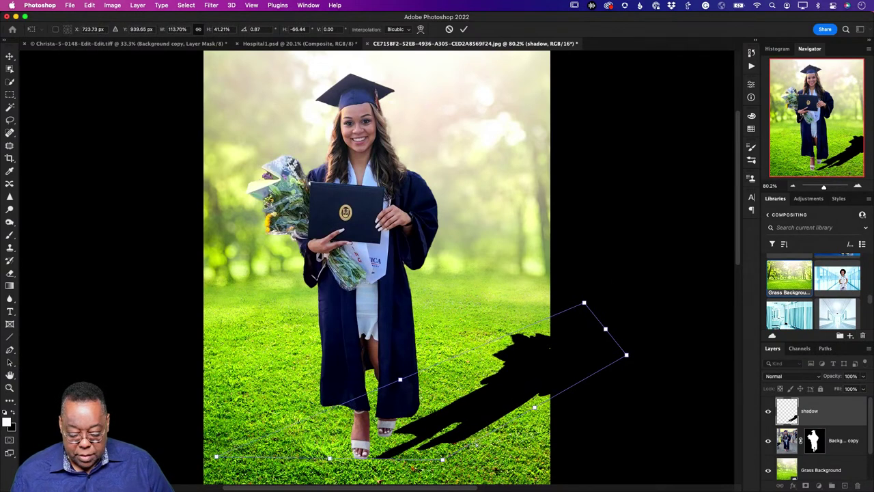
left_click_drag(471, 426, 465, 428)
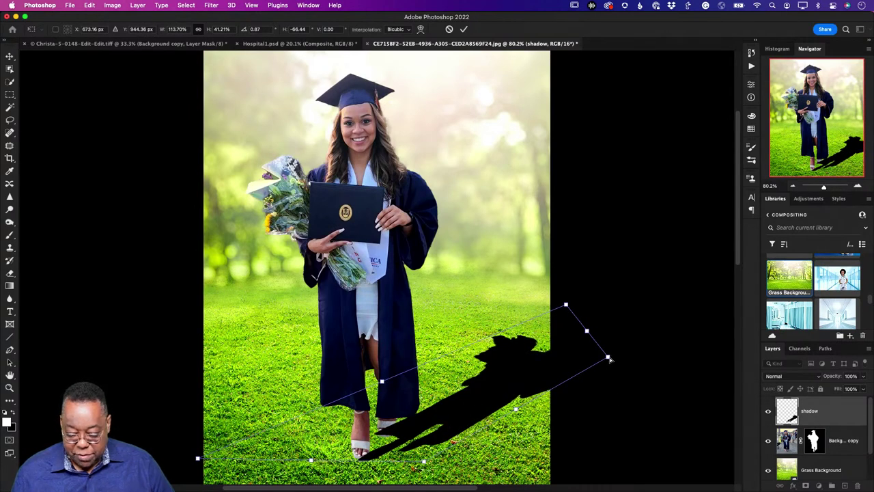
left_click_drag(610, 360, 616, 365)
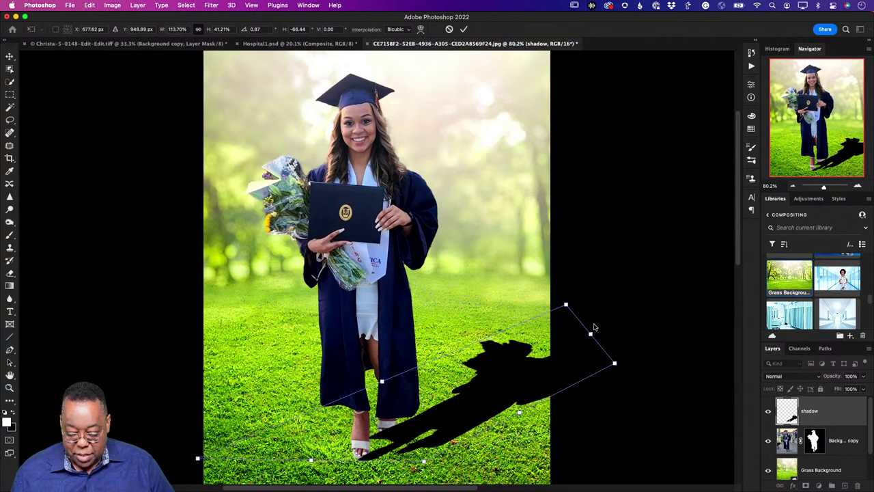
key("Return")
key("b")
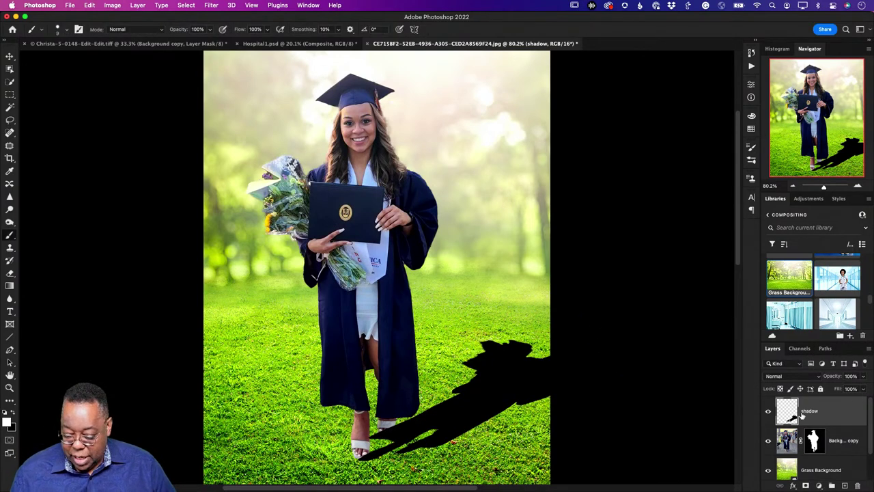
Apply a 41.6-pixel Gaussian Blur to the shadow layer
left_click(215, 5)
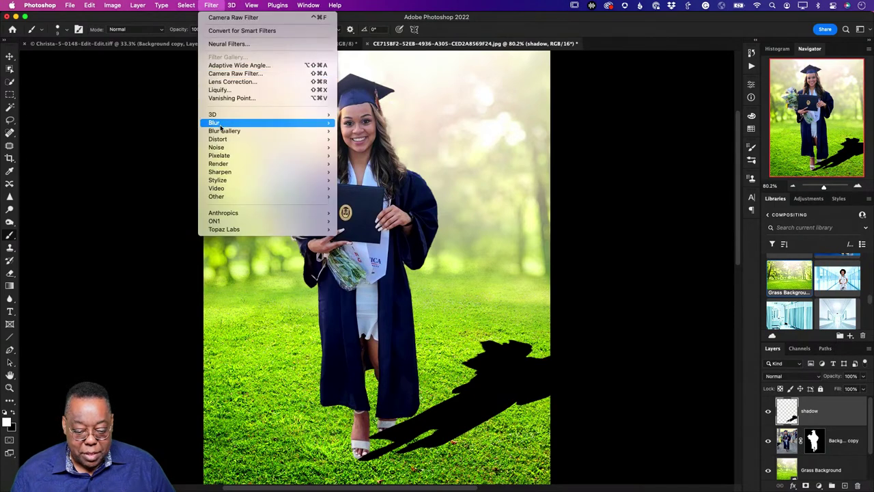
mouse_move(224, 124)
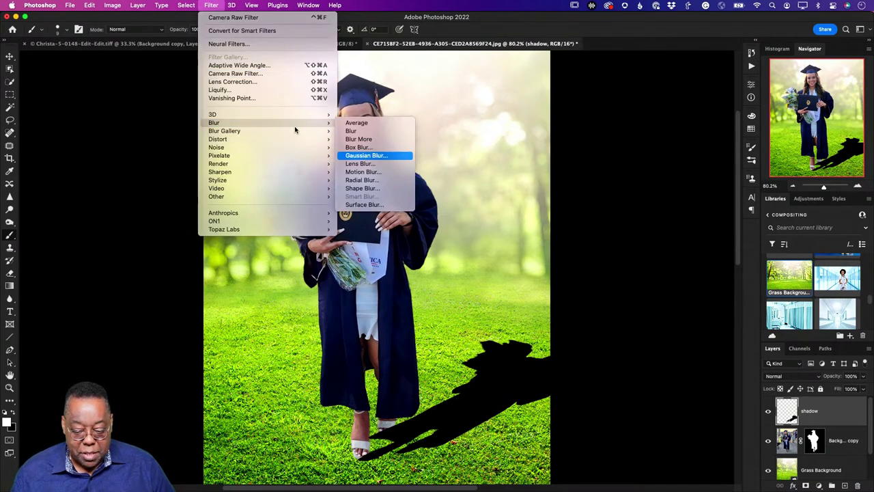
left_click(366, 155)
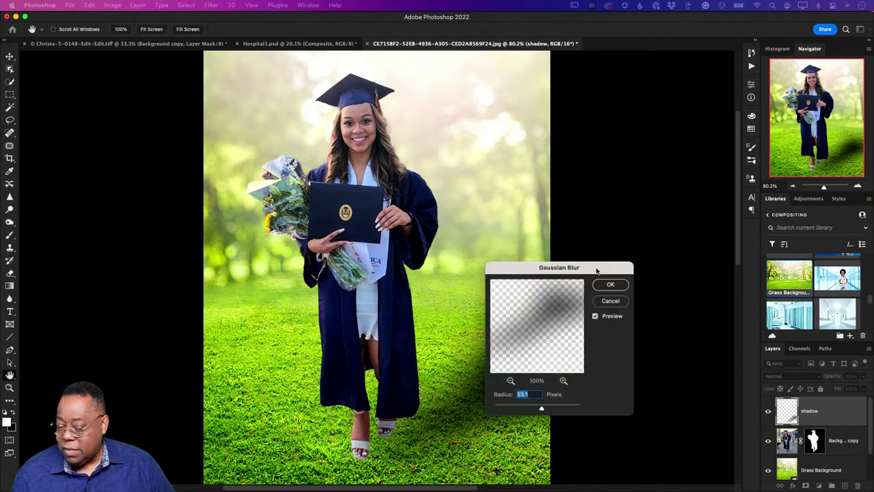
left_click_drag(544, 299, 542, 300)
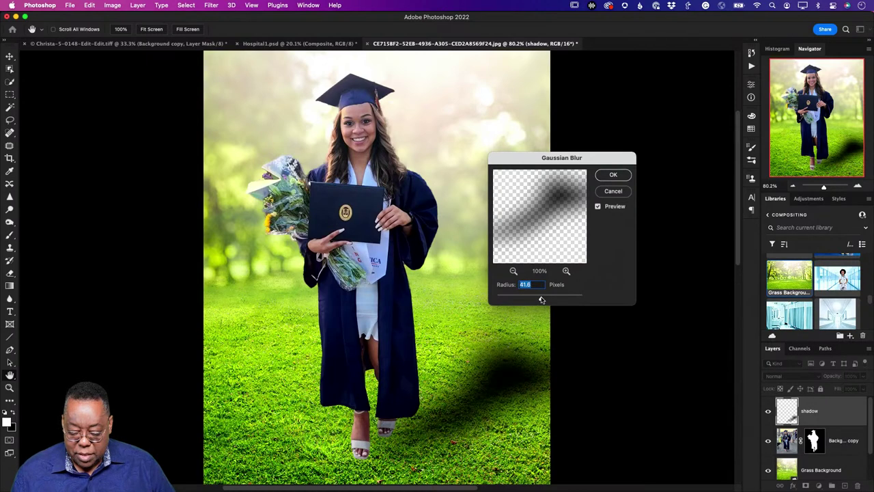
left_click(613, 176)
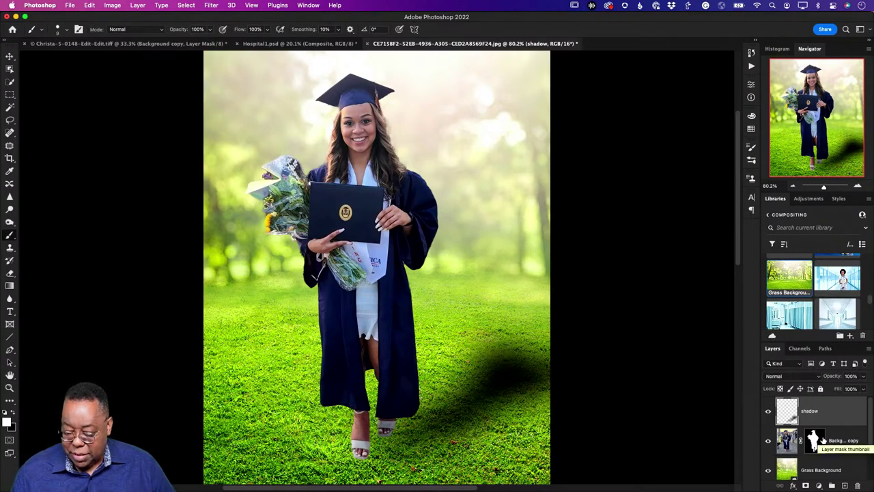
Set the shadow to 57% opacity, move it below the graduate layer, and nudge it left
left_click_drag(837, 375, 817, 381)
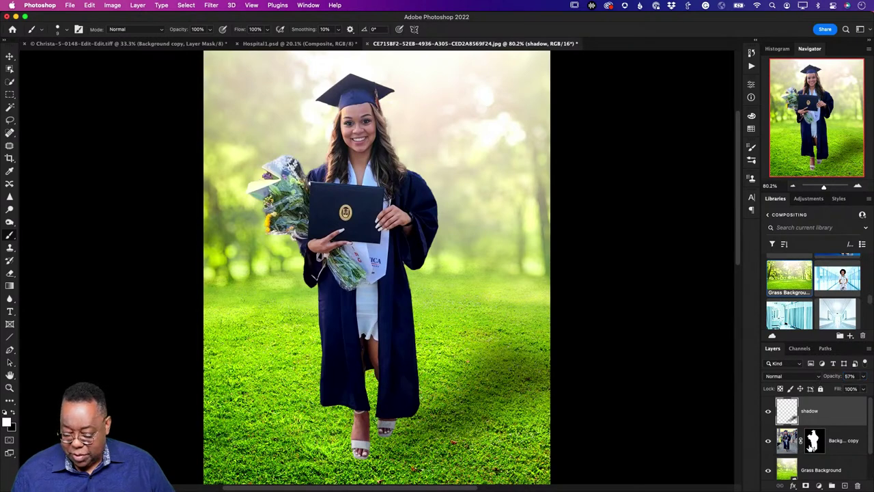
scroll(809, 447, "down", 1)
scroll(809, 448, "up", 1)
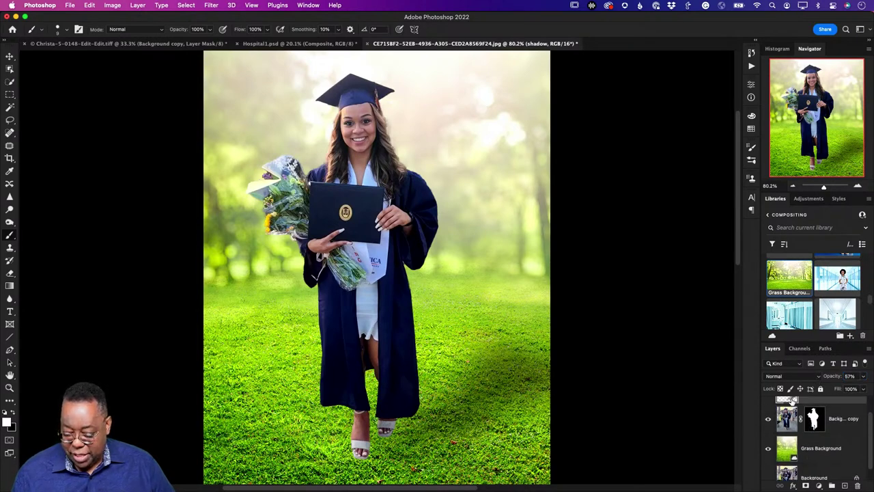
left_click_drag(793, 403, 790, 433)
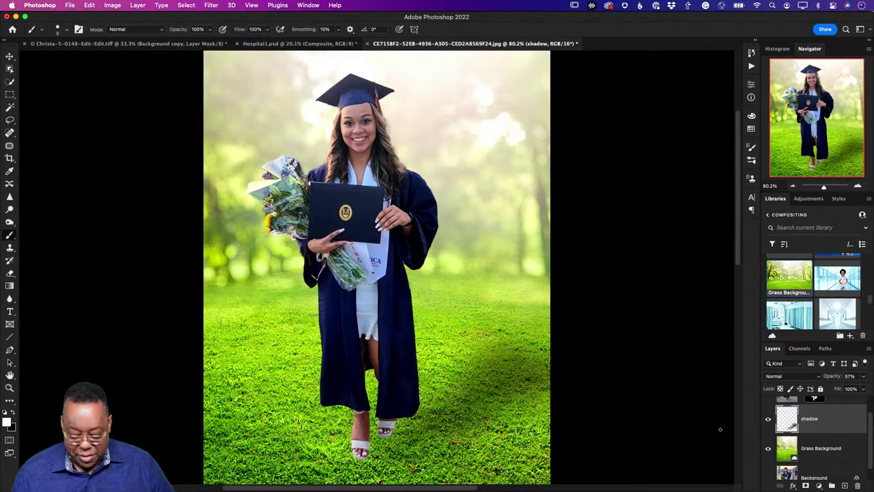
key("v")
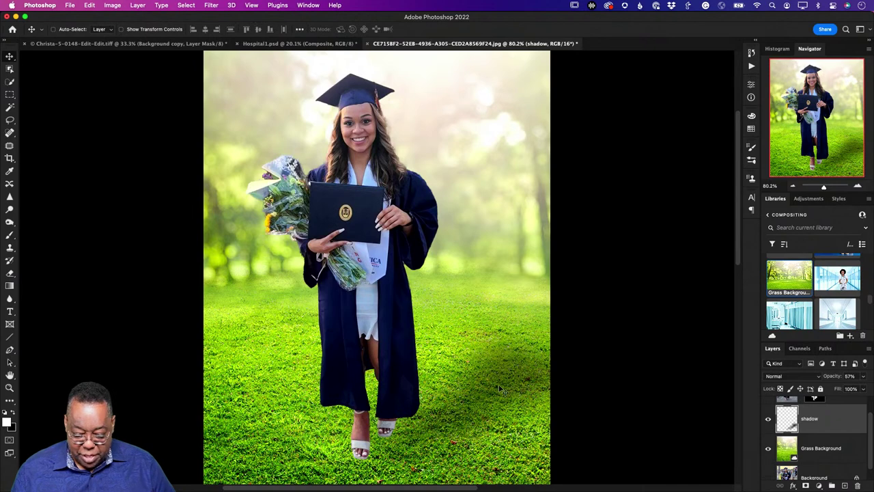
left_click_drag(497, 394, 465, 398)
left_click_drag(467, 397, 467, 397)
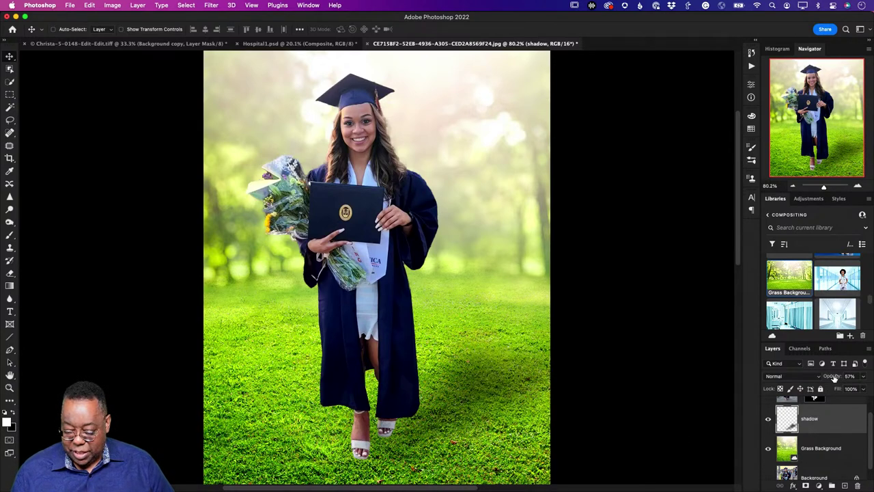
Set the shadow layer to 100% opacity with Soft Light blending and nudge it toward her feet
key("0")
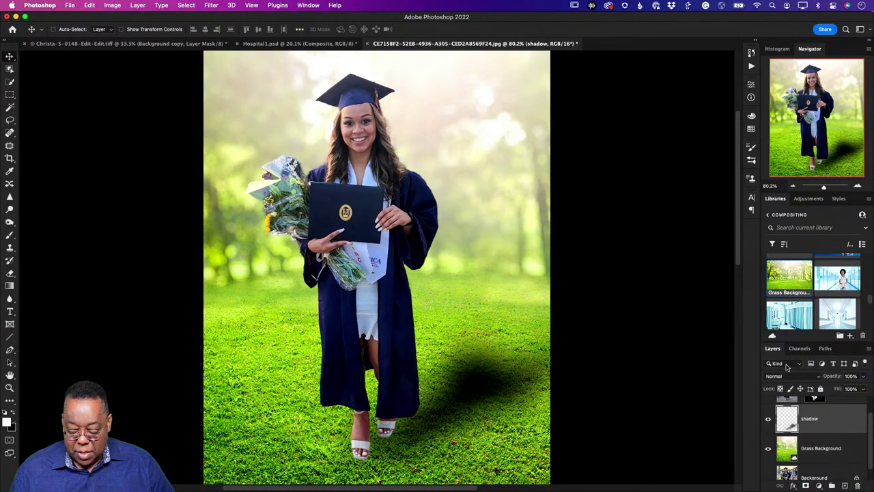
left_click(784, 378)
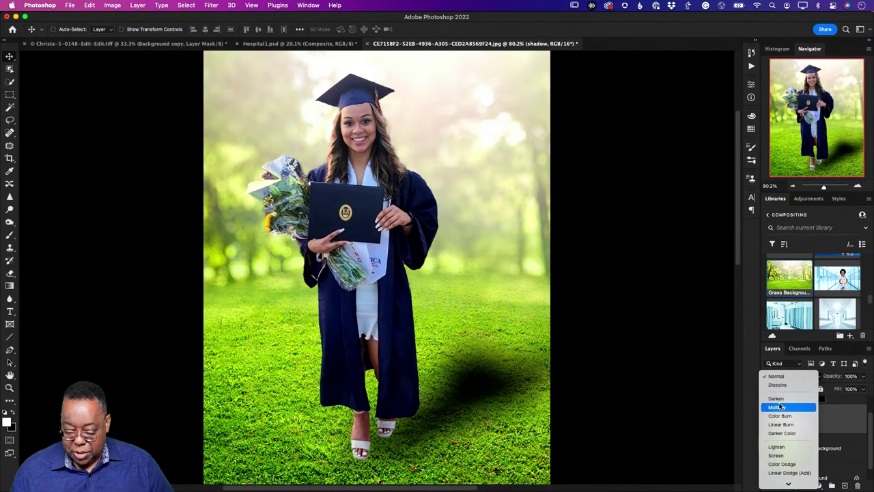
scroll(785, 434, "down", 3)
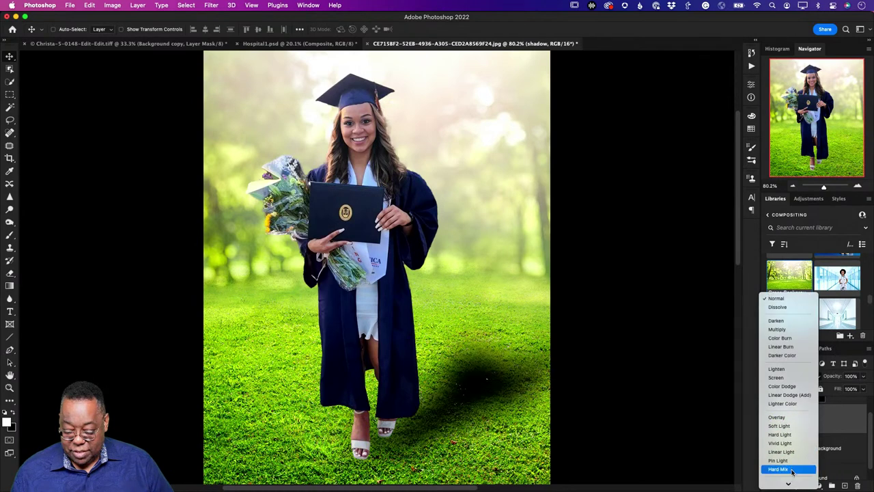
left_click(779, 426)
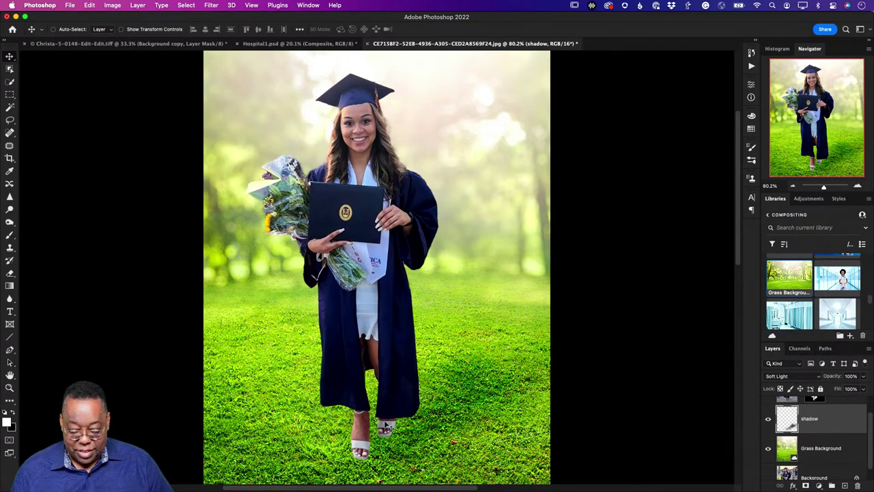
left_click_drag(437, 425, 468, 395)
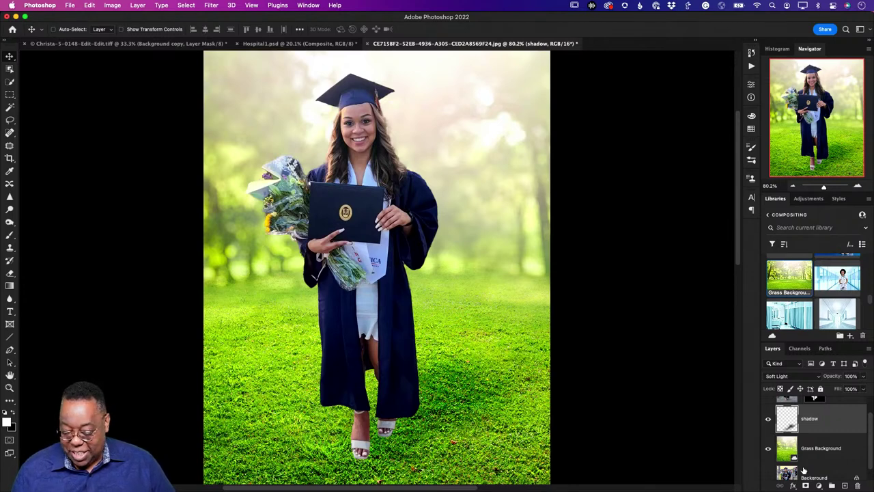
scroll(798, 454, "up", 2)
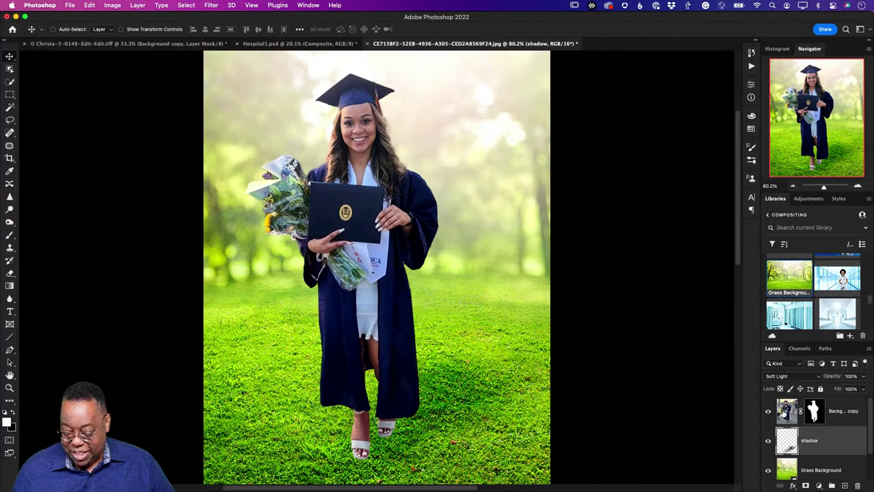
Harmonize the graduate to Grass Background via Neural Filters, strength 55, brightness -3, output as new layer
left_click(781, 417)
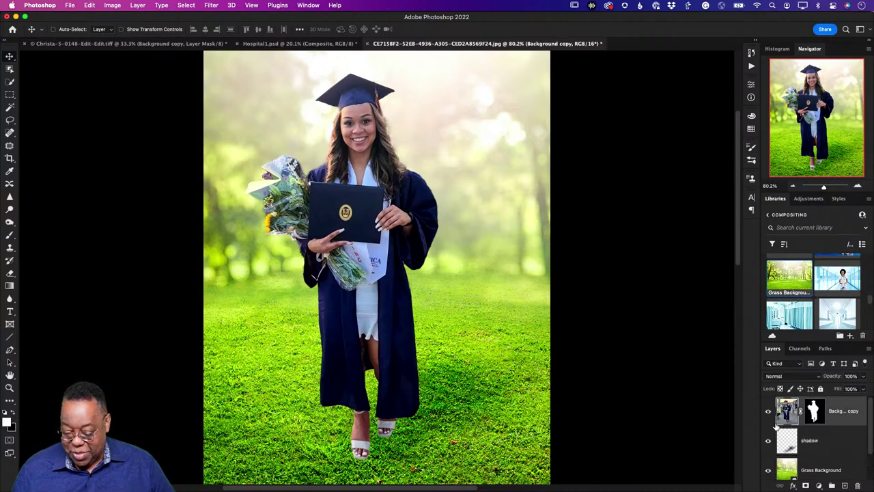
left_click(211, 5)
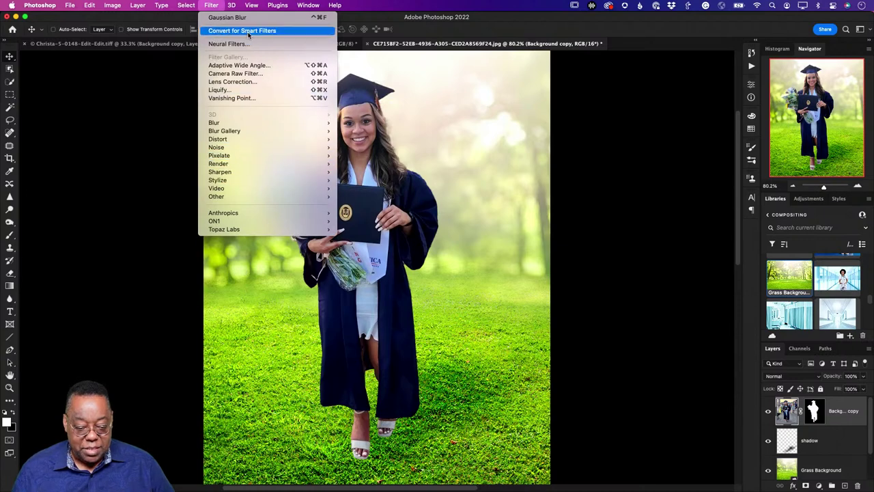
left_click(229, 44)
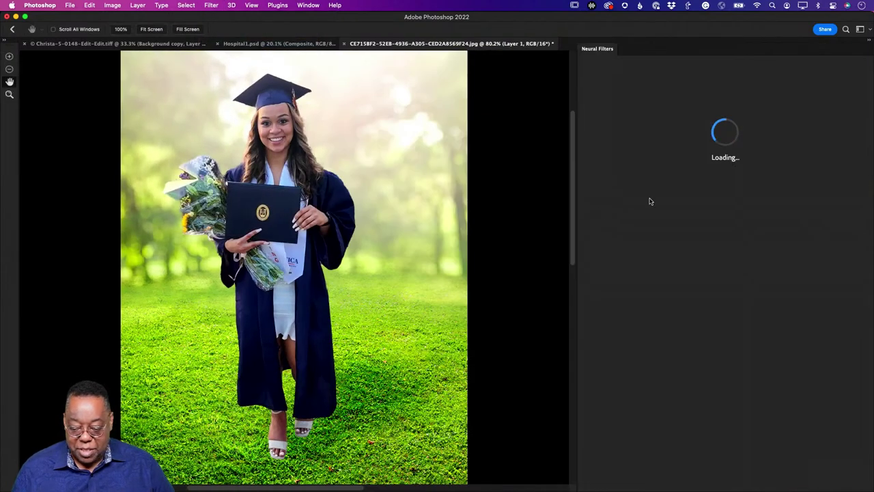
left_click(681, 256)
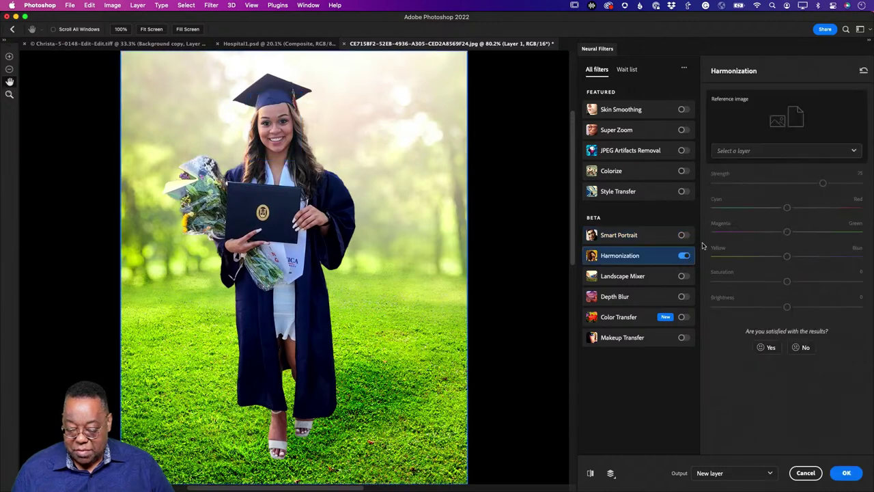
left_click(794, 156)
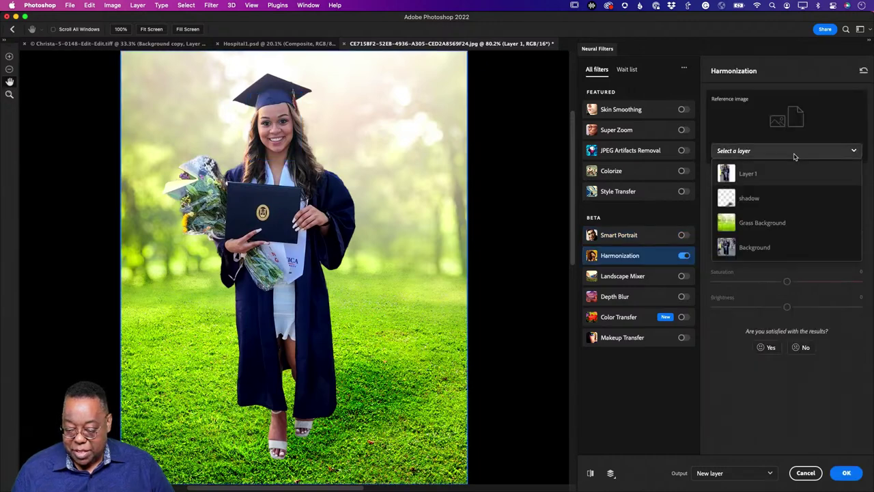
left_click(778, 225)
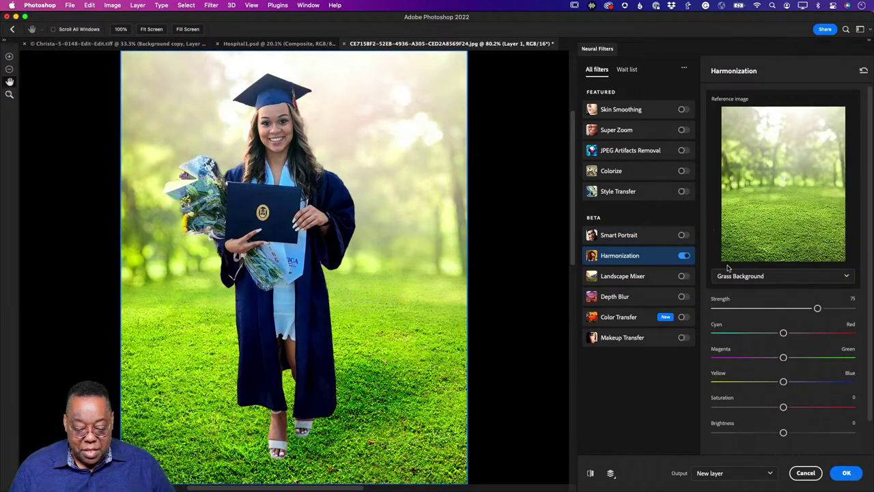
left_click(794, 309)
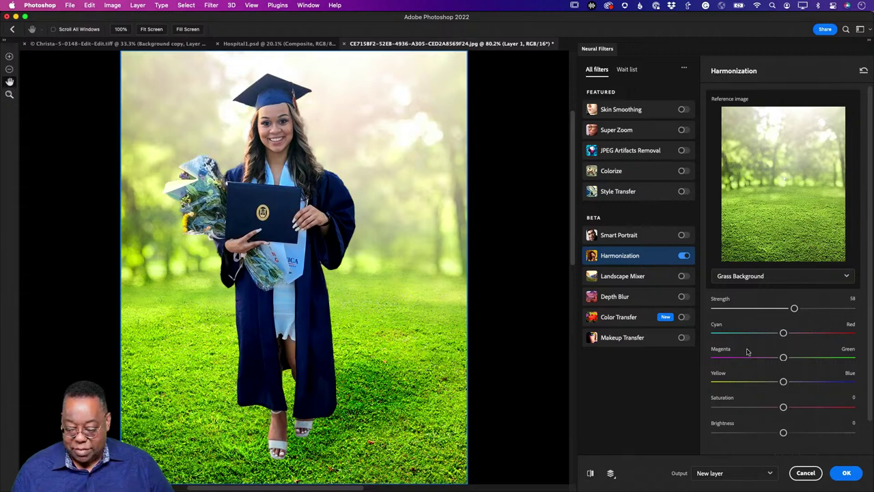
mouse_move(794, 310)
left_mouse_down()
mouse_move(760, 312)
mouse_move(790, 310)
left_mouse_up()
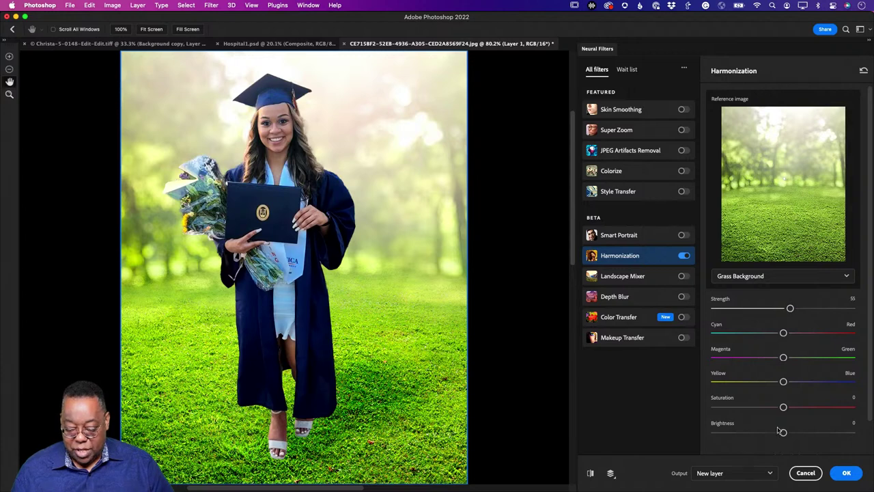
mouse_move(783, 432)
left_mouse_down()
mouse_move(768, 437)
mouse_move(793, 433)
mouse_move(780, 436)
left_mouse_up()
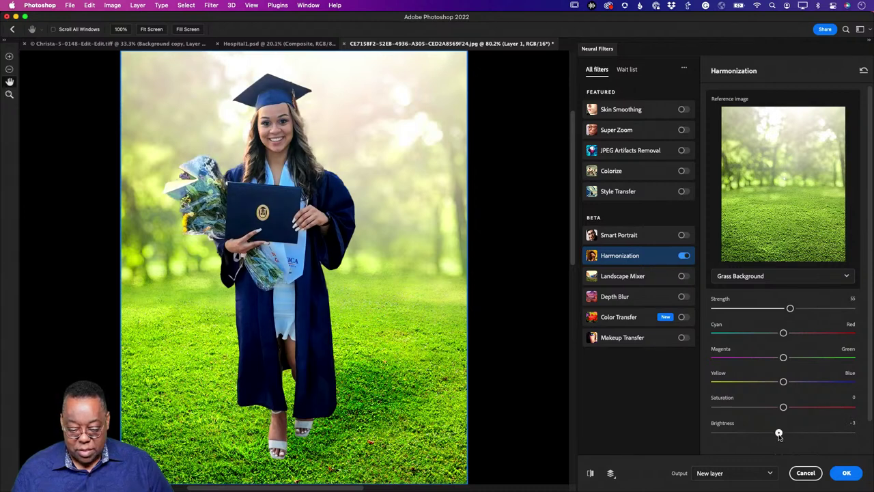
left_click(845, 474)
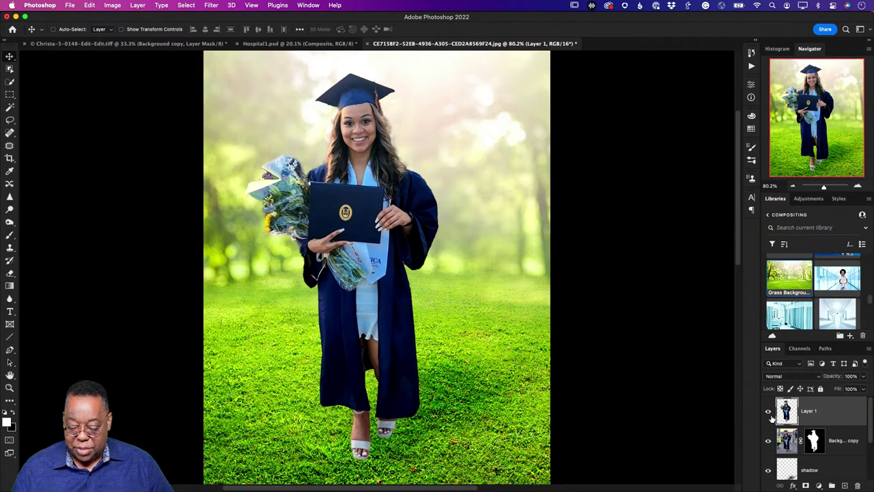
Toggle Layer 1's visibility to compare the graduate with and without harmonization, leaving it on
left_click(769, 412)
left_click(769, 412)
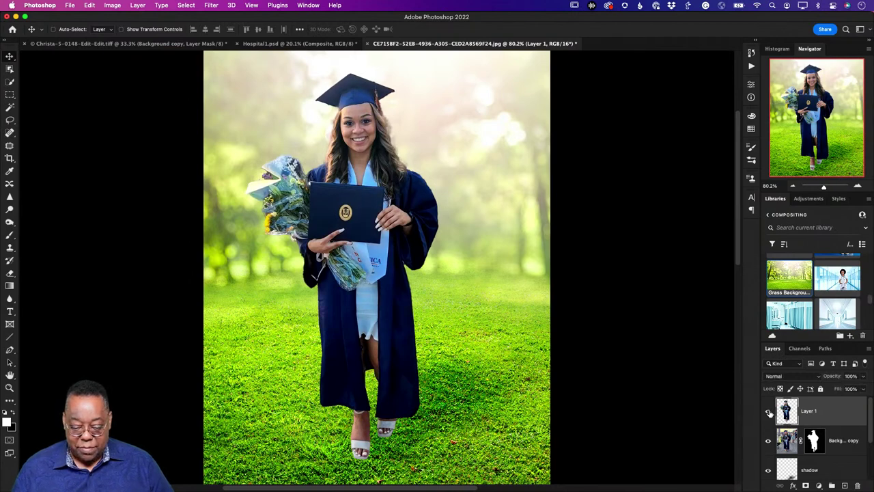
left_click(769, 412)
left_click(769, 412)
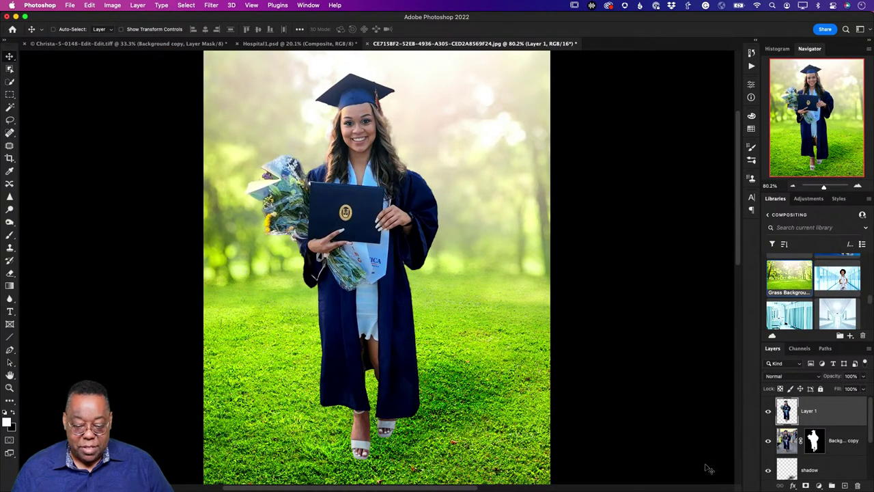
Add a new empty layer directly above the Grass Background layer
scroll(813, 452, "down", 1)
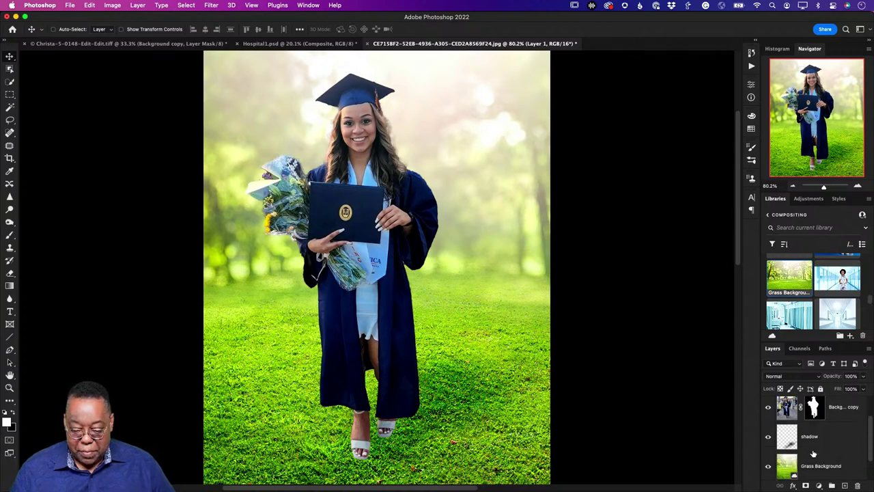
scroll(542, 425, "down", 1)
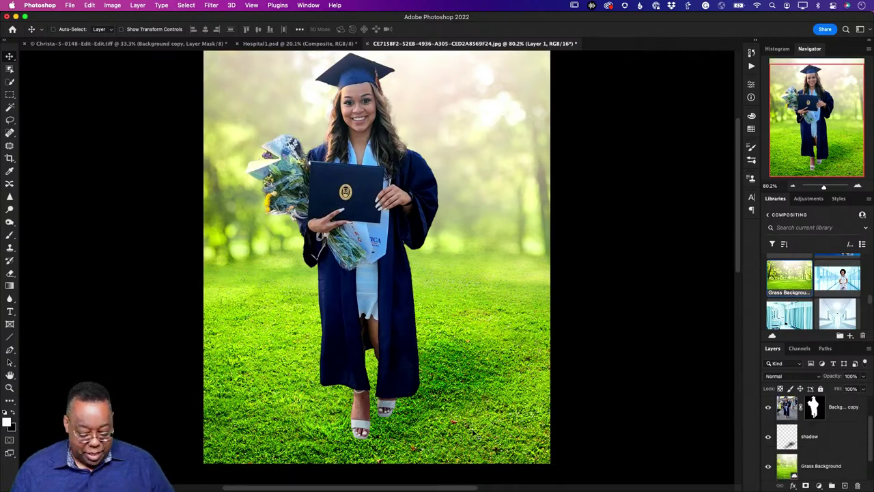
left_click(789, 465)
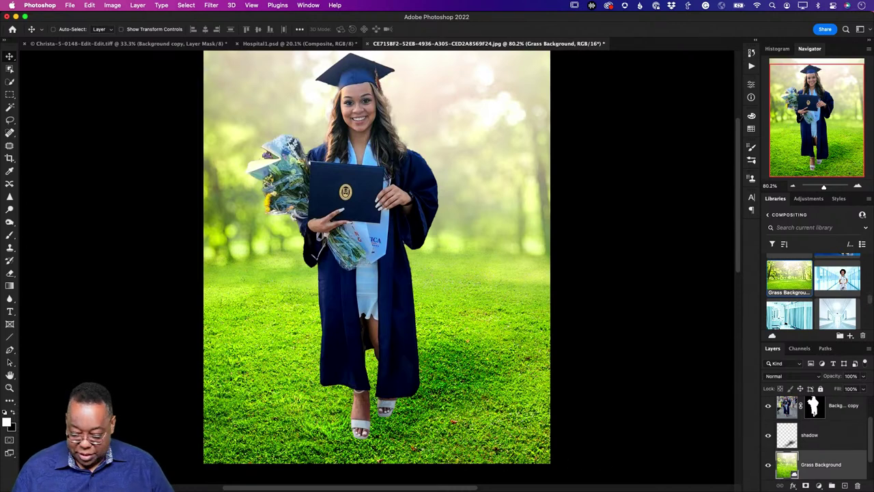
left_click(844, 486)
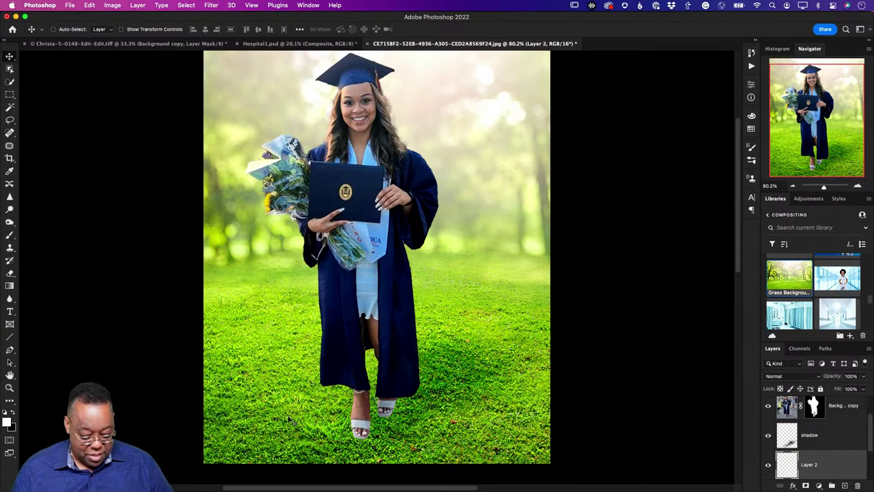
Reset colours to black and white, zoom in on the sandals, and pick a smaller Clone Stamp brush
key("d")
key("z")
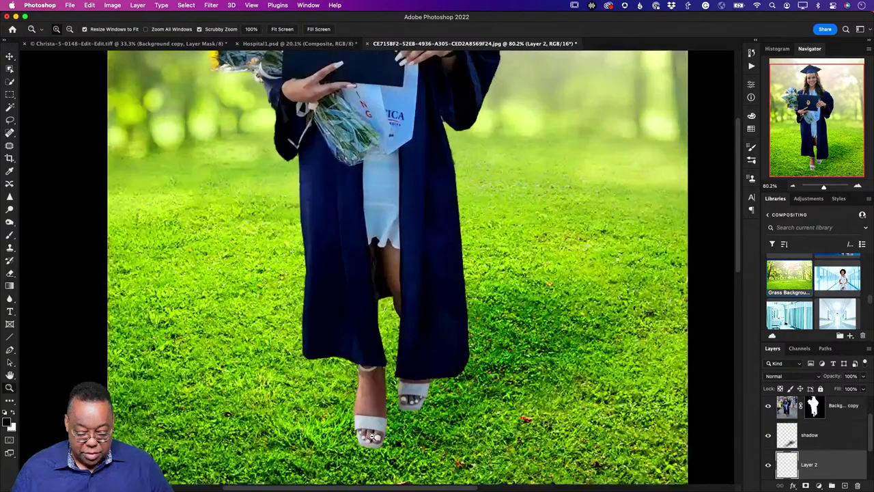
left_click_drag(347, 423, 430, 437)
scroll(444, 441, "down", 5)
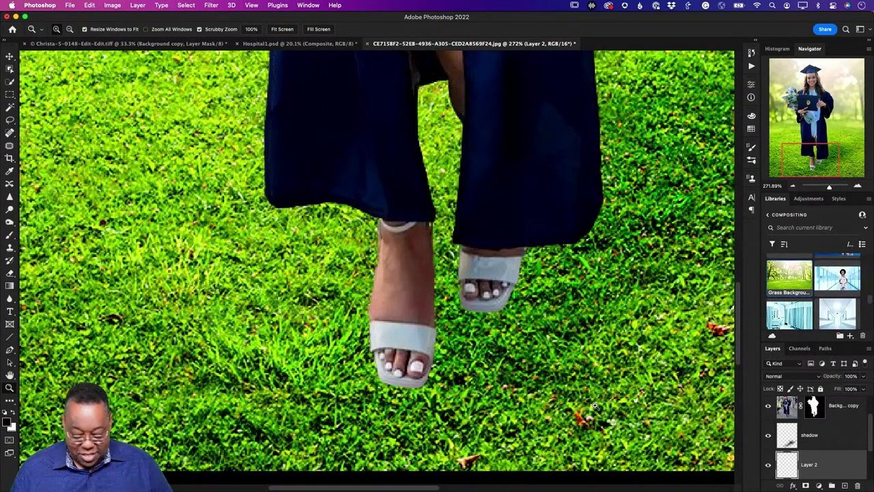
key("s")
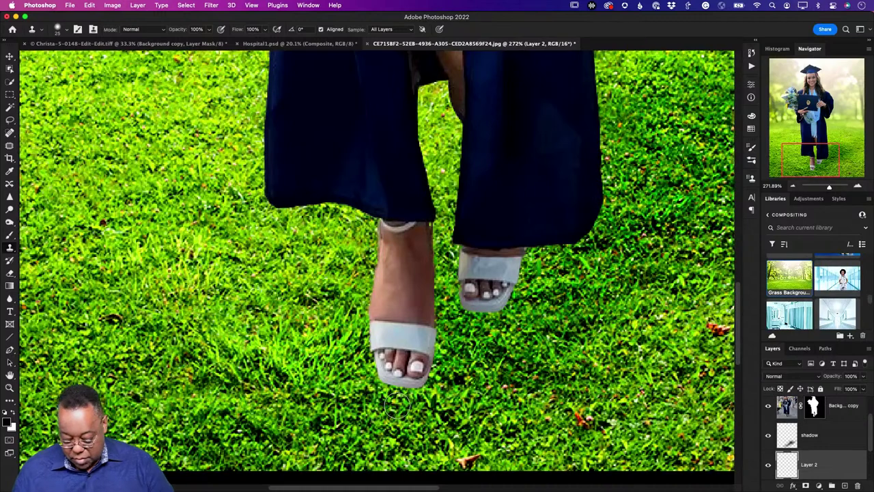
key("bracketleft")
key("bracketleft")
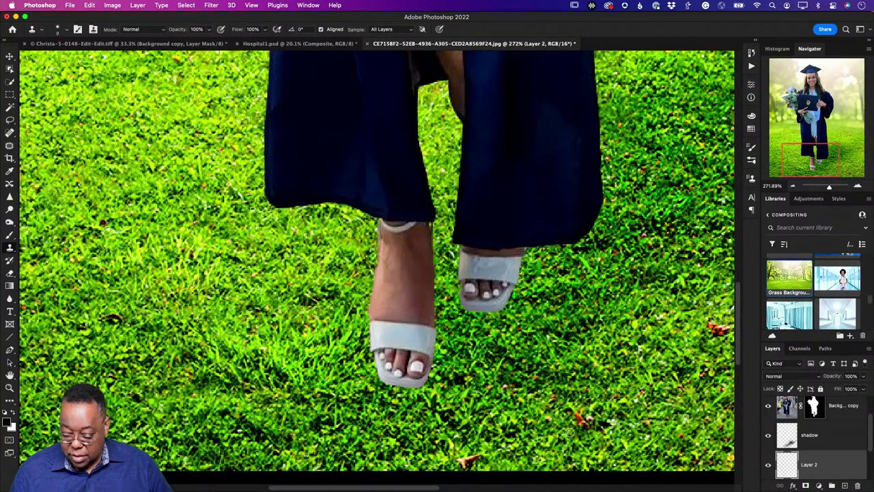
Delete the empty layer above the grass, add a new Layer 2 above Layer 1, and fit the photo
left_click_drag(822, 462, 824, 407)
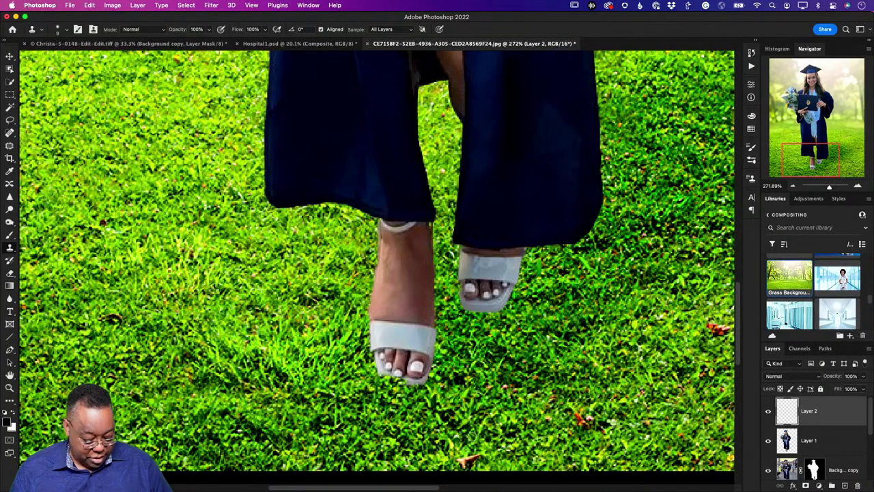
key("super+shift+bracketleft")
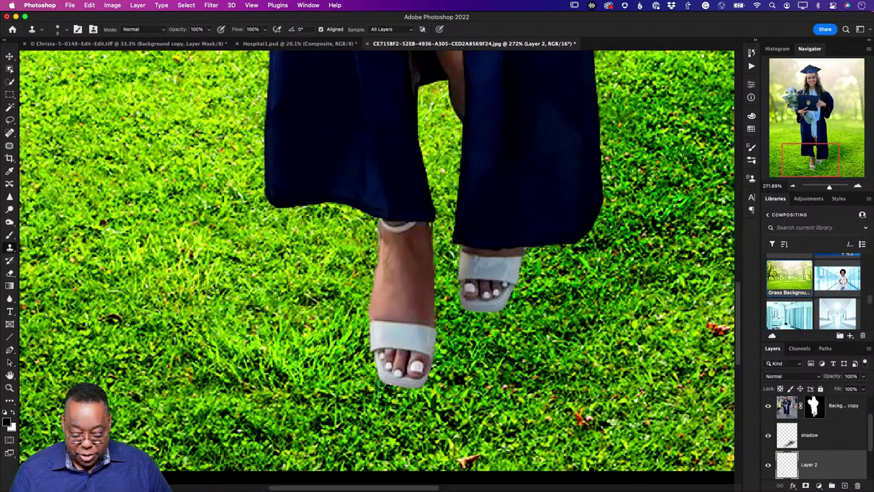
scroll(833, 469, "down", 1)
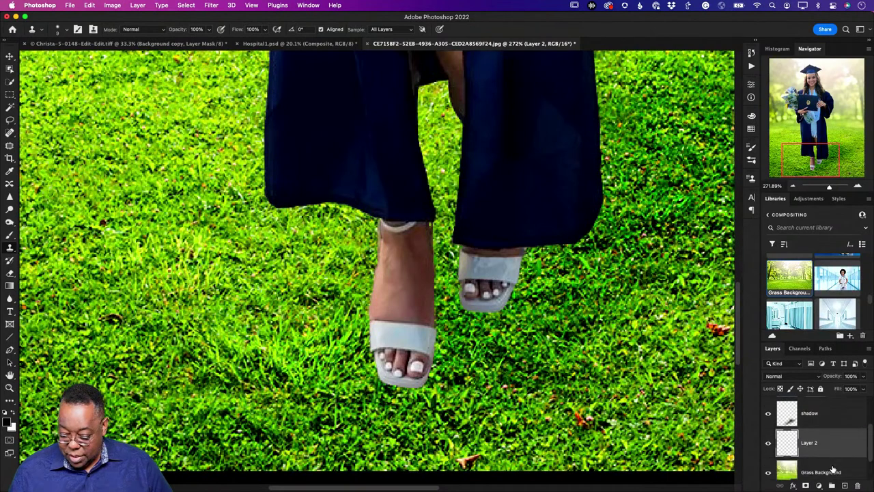
scroll(832, 468, "up", 3)
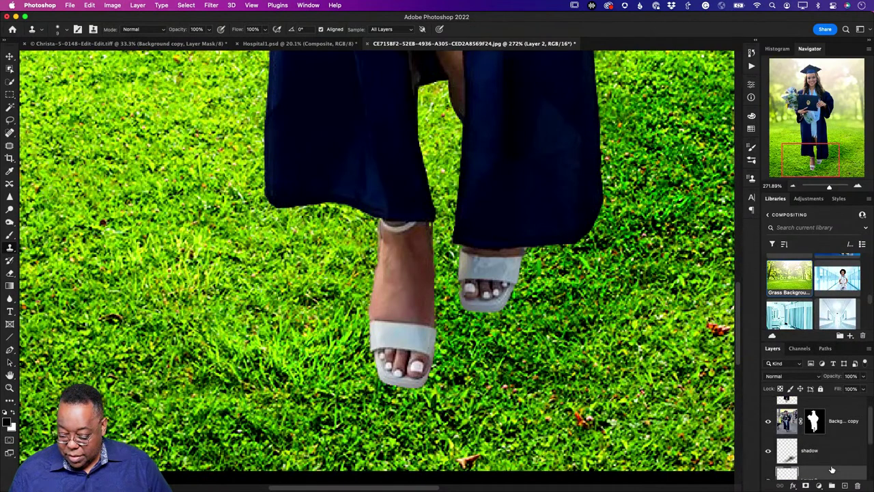
scroll(832, 468, "up", 1)
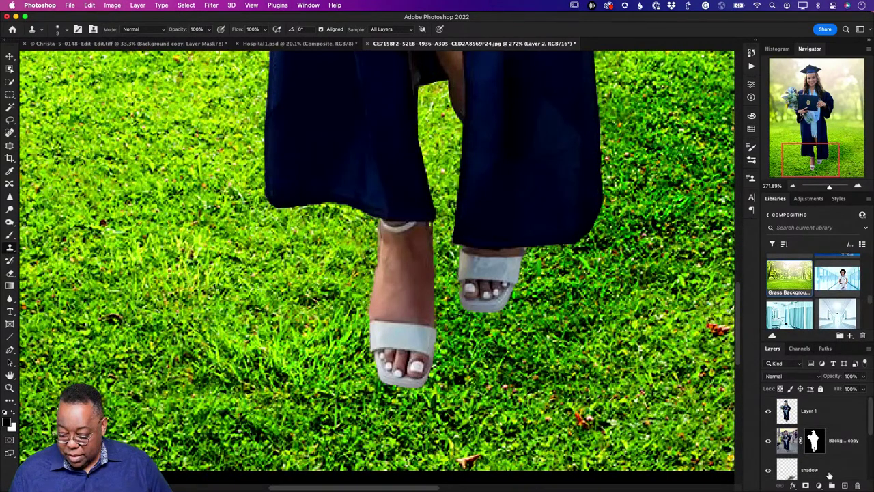
scroll(829, 474, "down", 2)
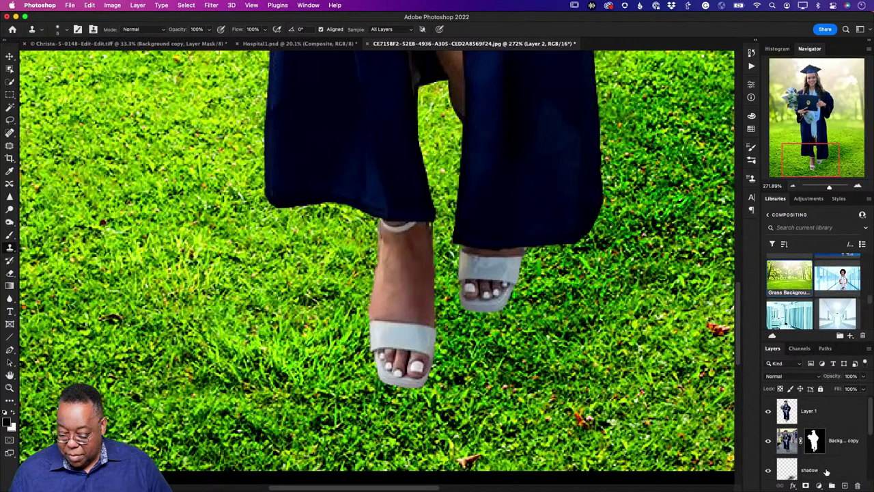
scroll(814, 425, "down", 2)
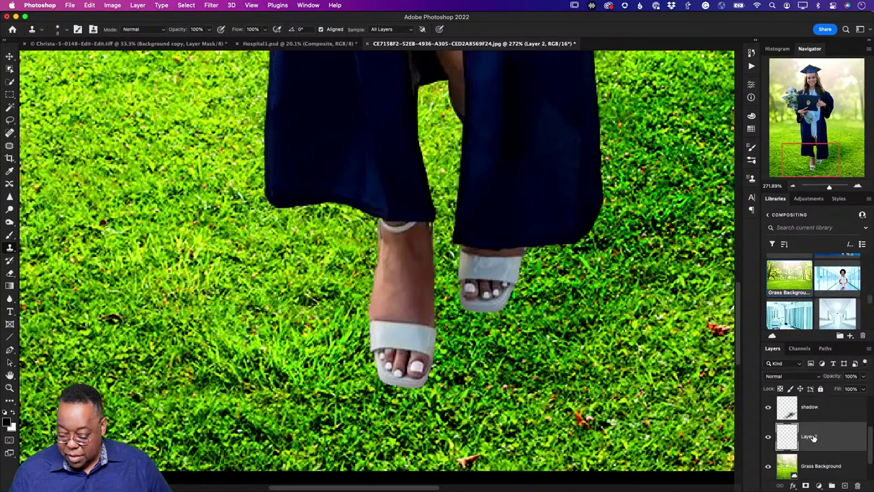
left_click_drag(813, 413, 857, 487)
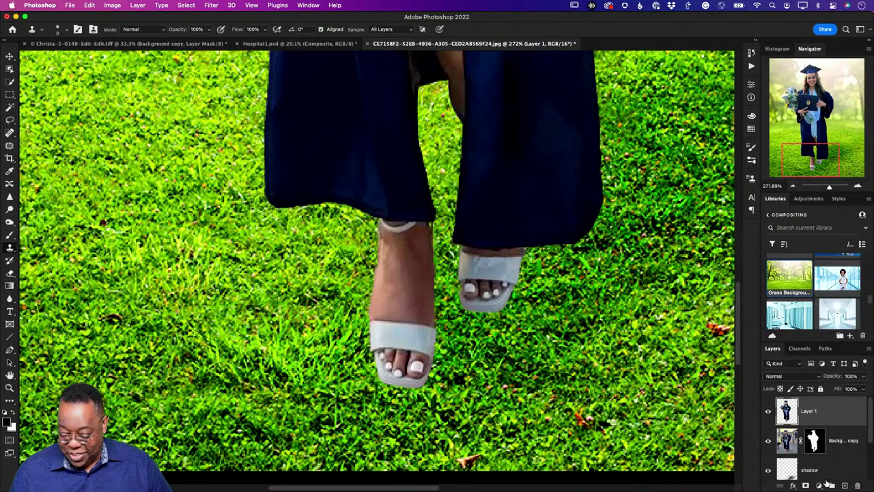
left_click(844, 485)
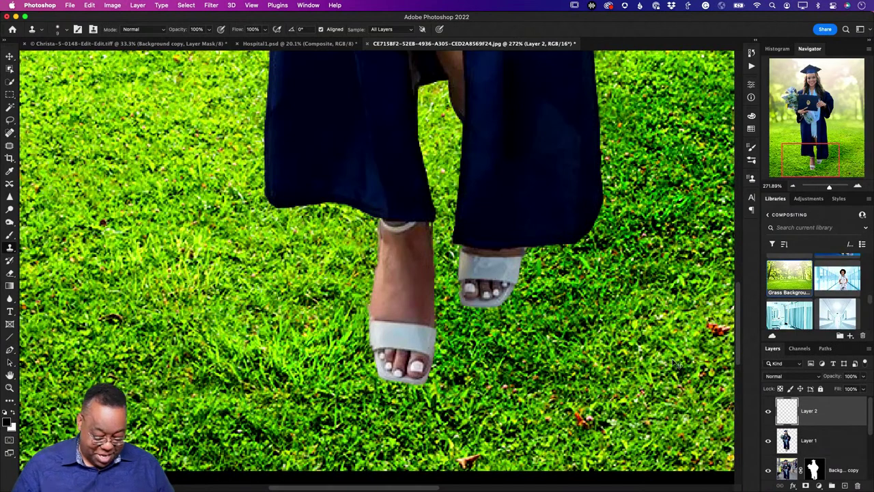
key("super+0")
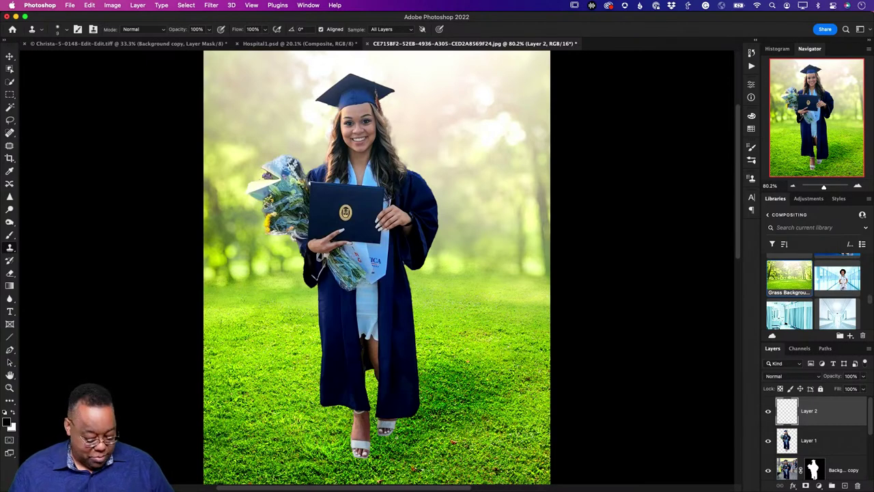
Save the composite and select the crouching-man photo in Lightroom Classic's grid view
key("super+s")
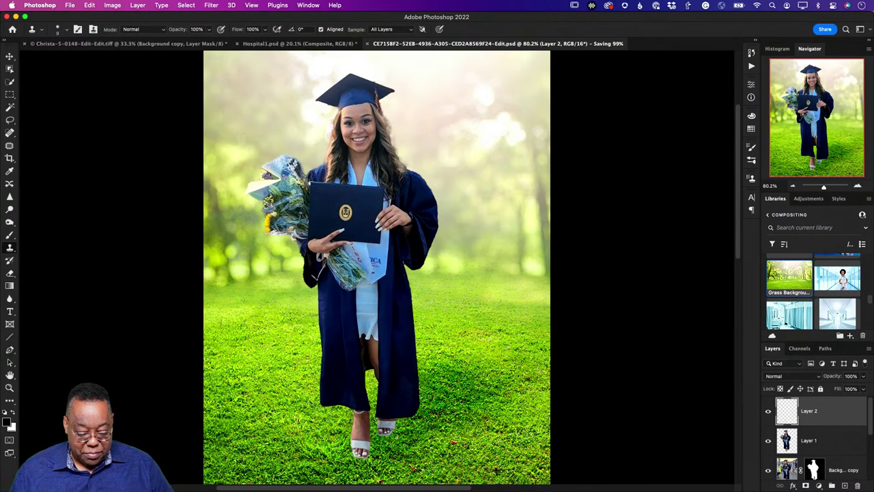
key("super+Tab")
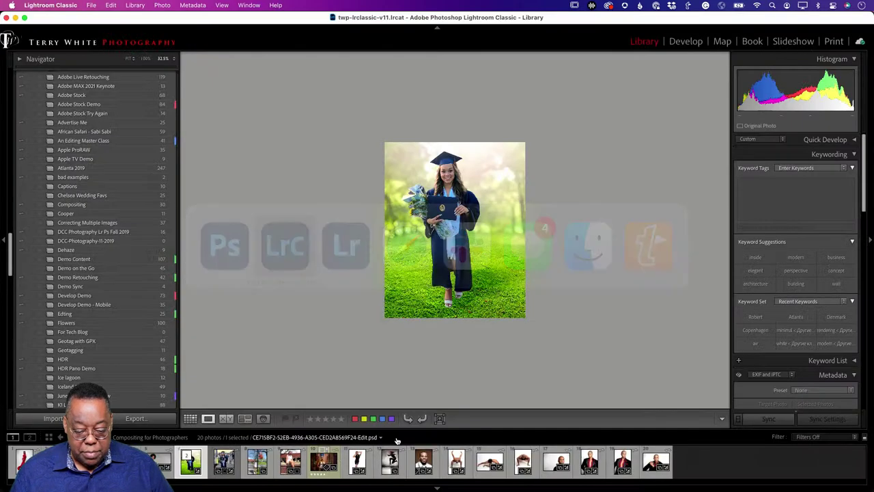
key("g")
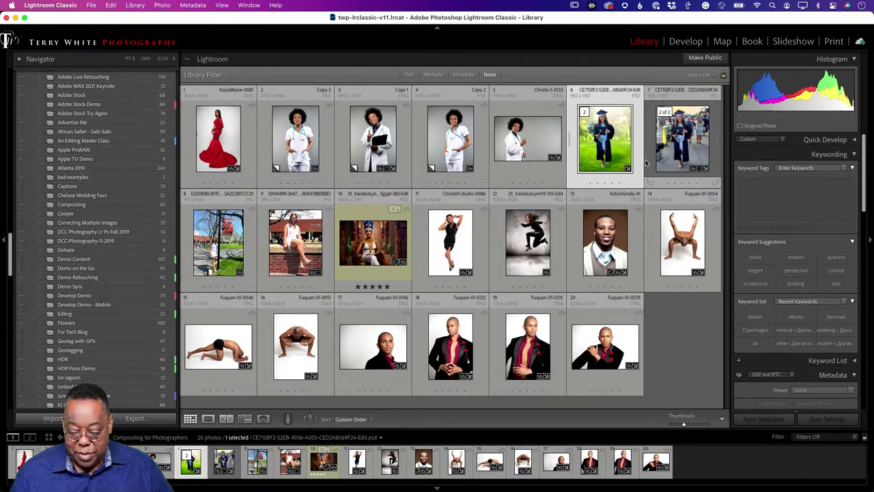
left_click(682, 242)
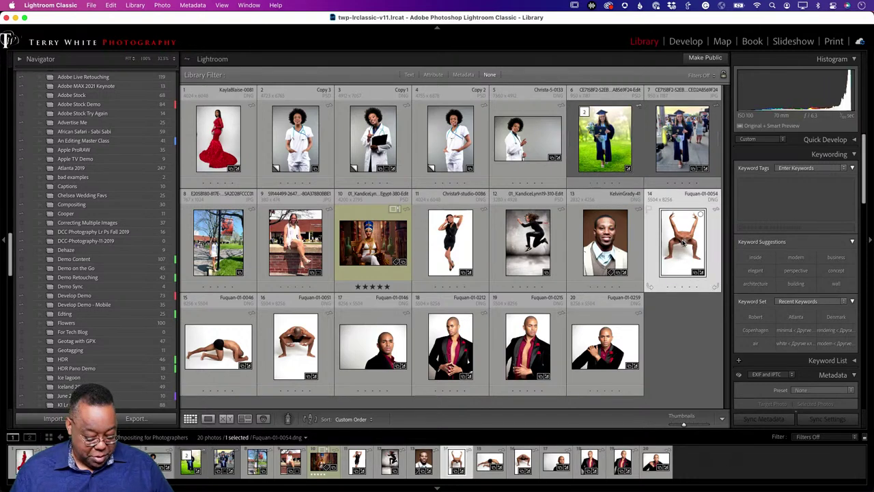
Send Fuquan-01-0054 to Photoshop 2022 for editing, opening it as Fuquan-01-0054-2
key("super+shift+e")
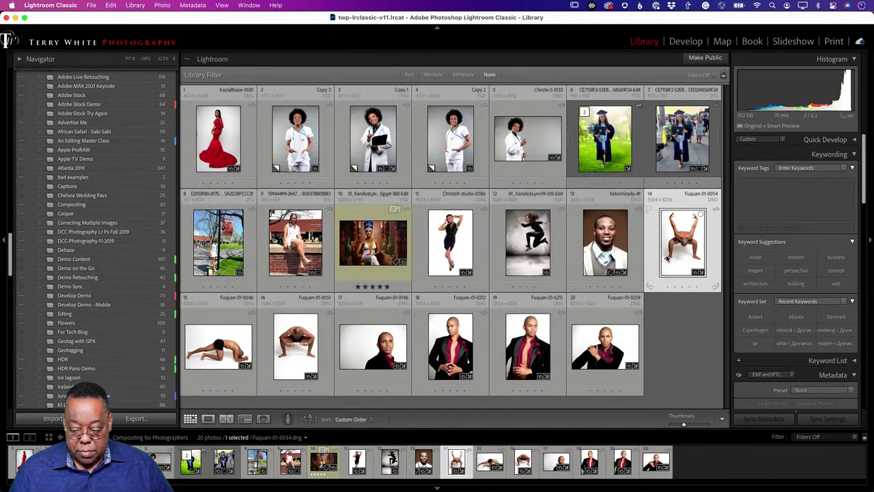
key("Escape")
key("super+e")
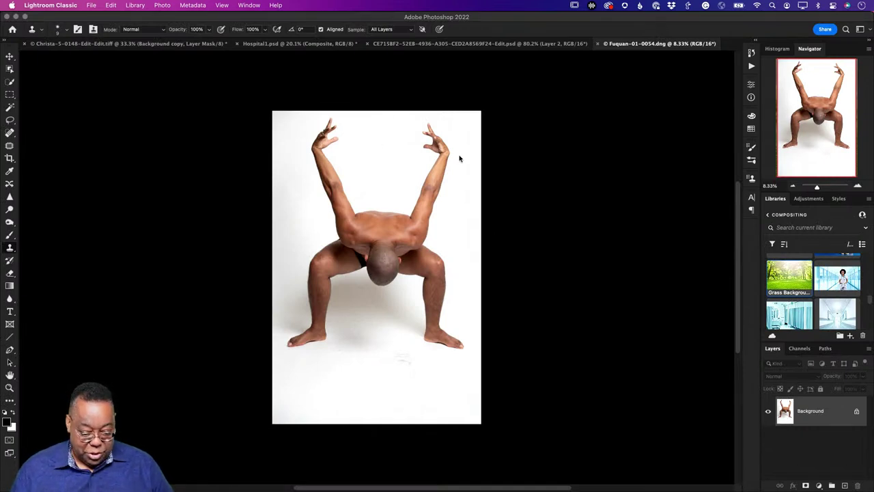
key("c")
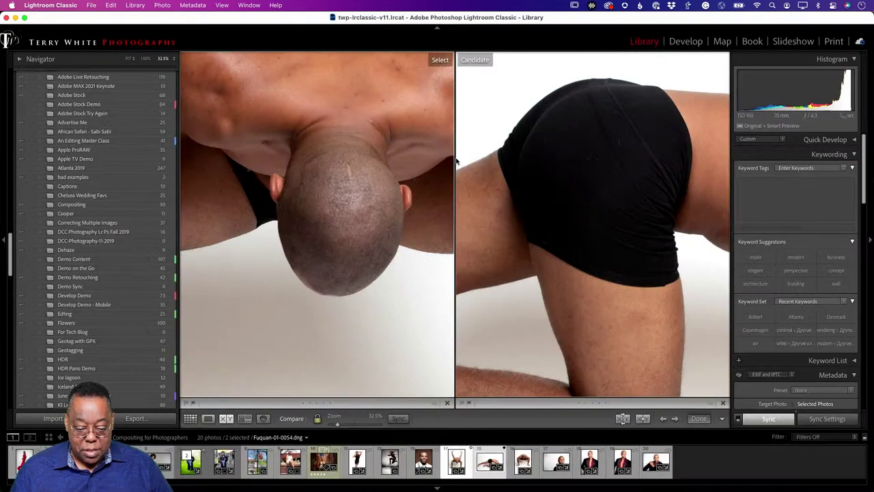
key("g")
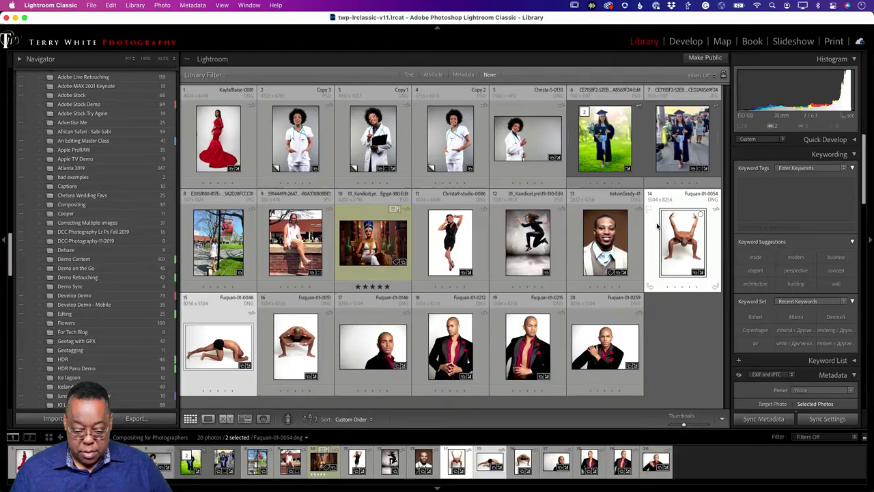
key("super+e")
key("super+Tab")
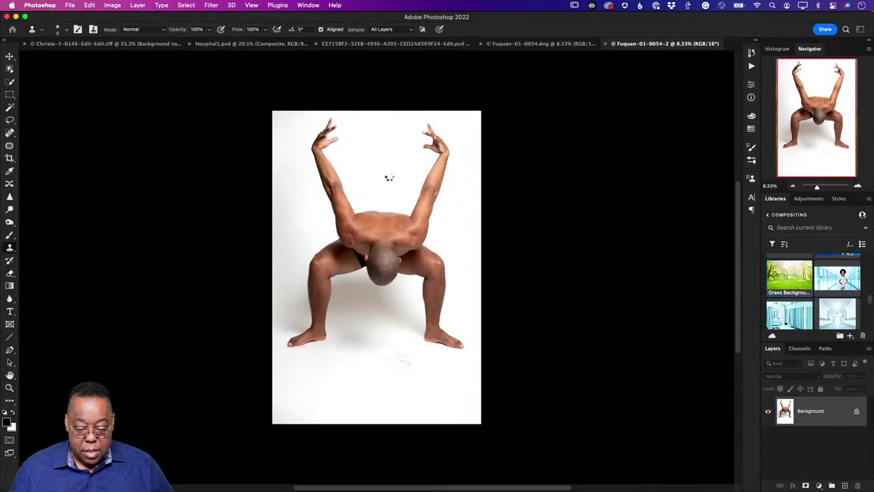
Close the kneeling photo without saving and extend the canvas upward with a content-aware crop
key("c")
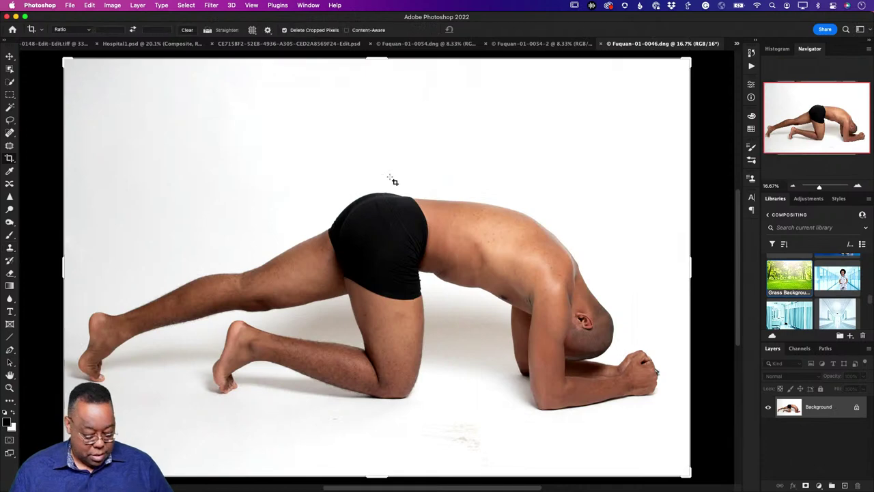
key("super+w")
left_click(423, 203)
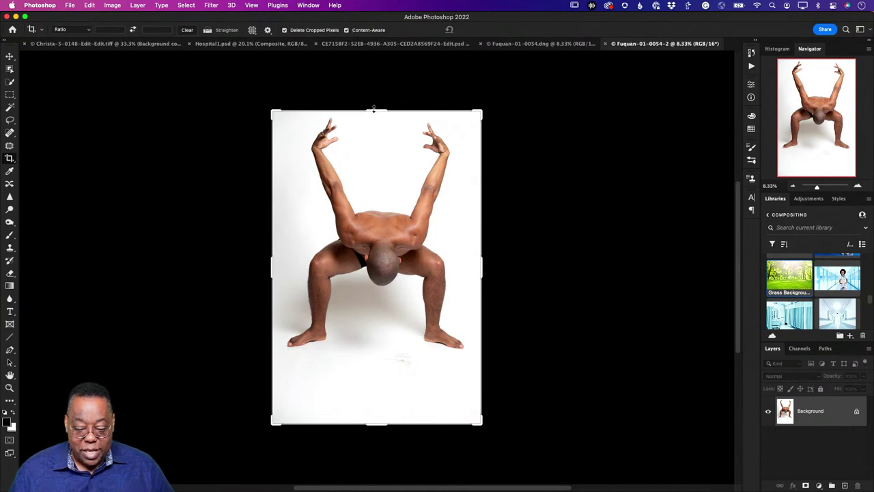
left_click_drag(373, 109, 378, 68)
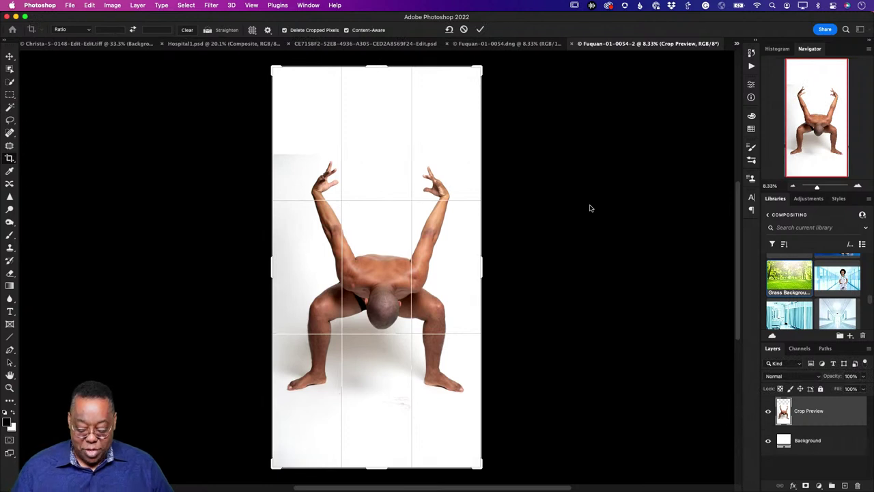
key("Return")
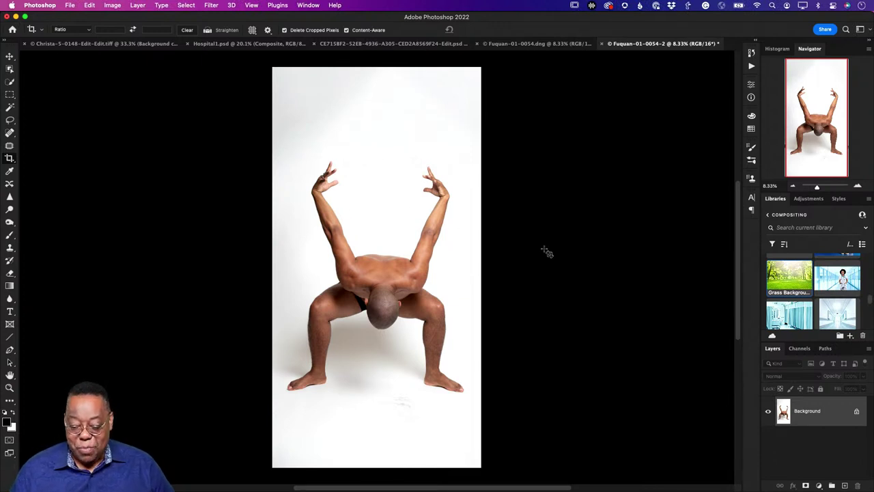
Open Earth from the Libraries panel and select the fourth globe with Object Selection
scroll(814, 305, "up", 10)
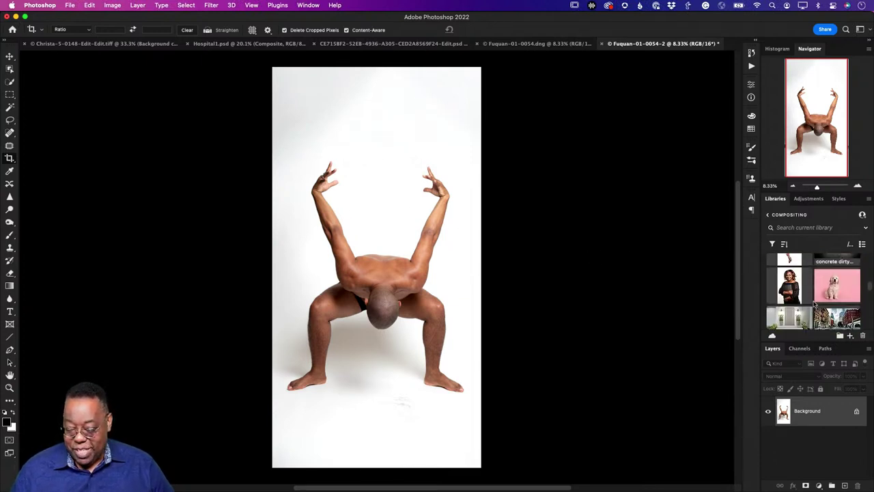
scroll(814, 305, "up", 3)
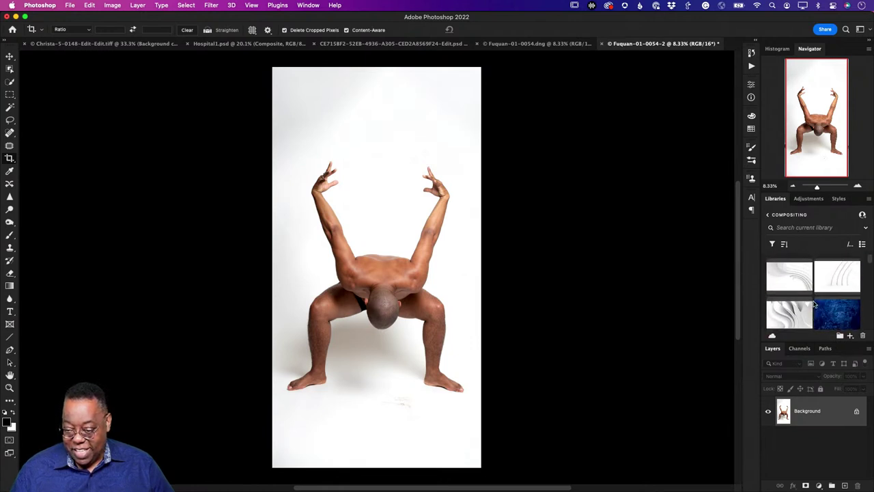
scroll(814, 304, "down", 10)
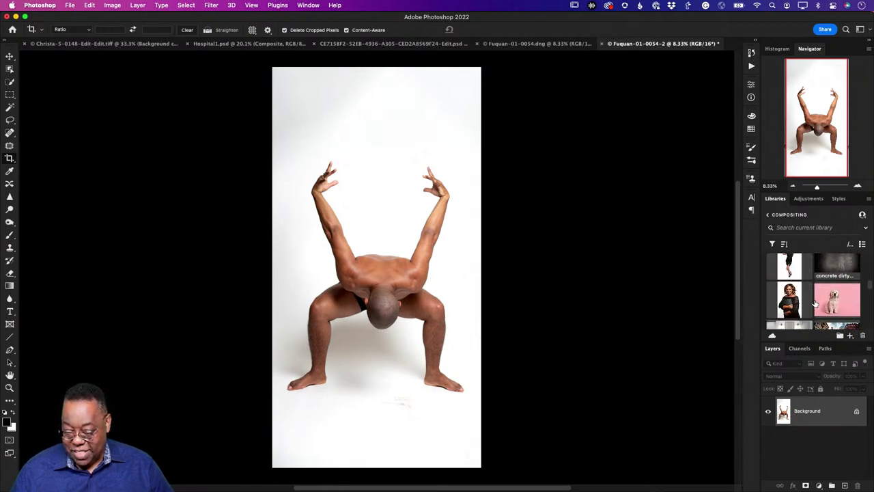
scroll(815, 303, "up", 4)
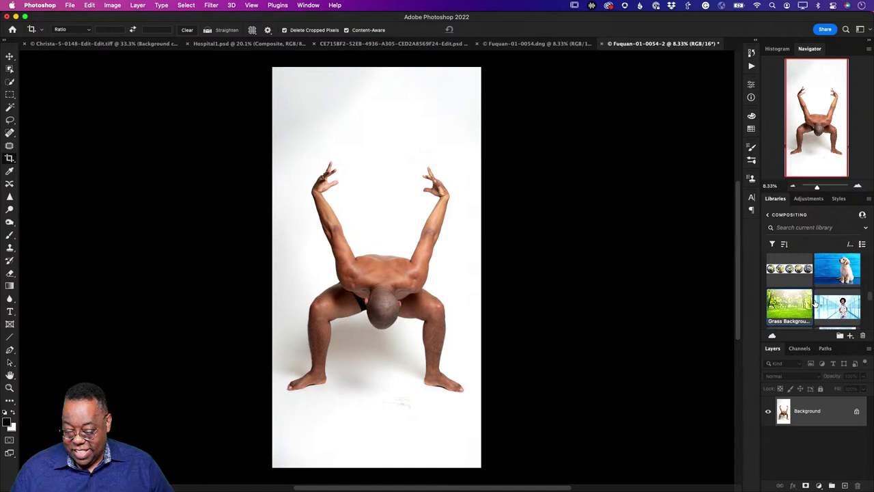
double_click(790, 279)
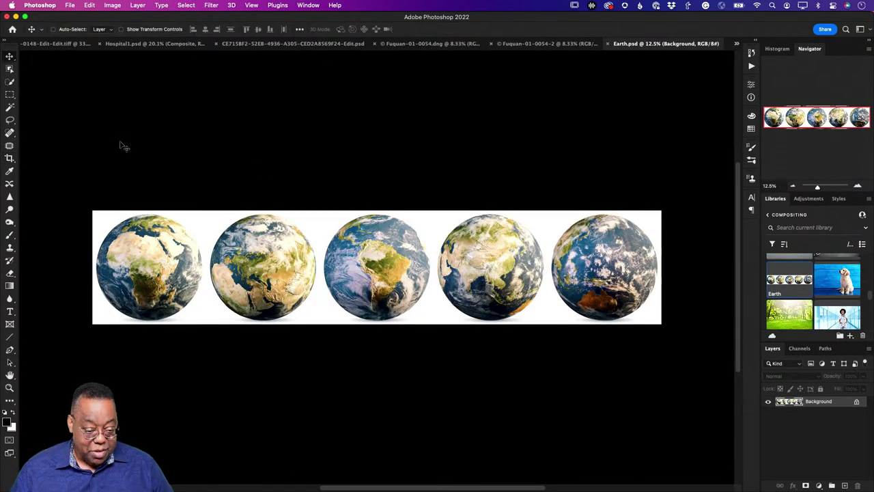
left_click(9, 69)
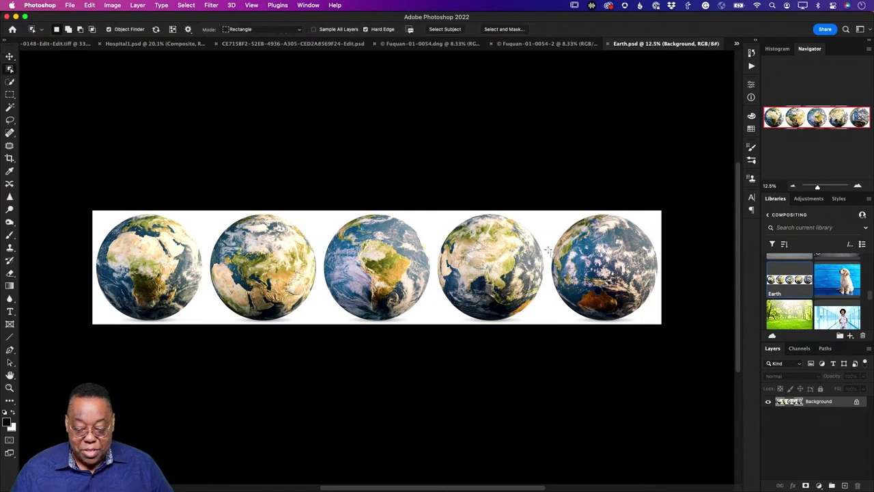
left_click_drag(432, 211, 549, 324)
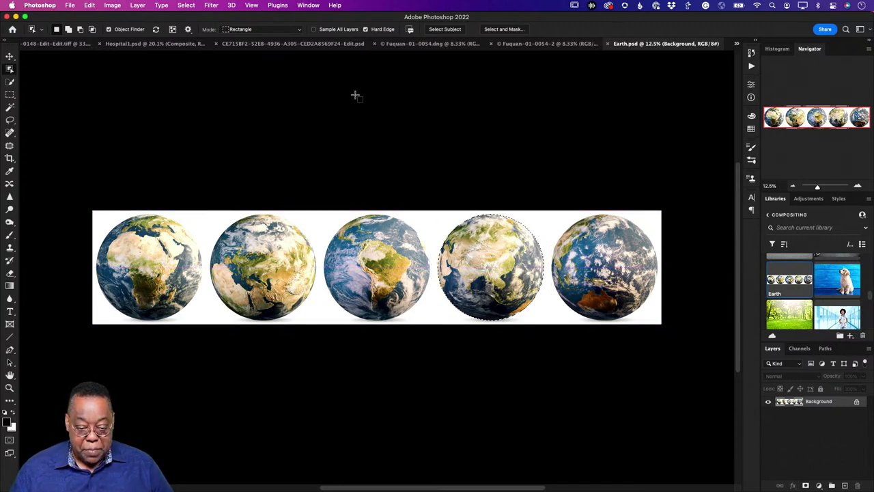
Paste the globe onto a new layer in the Fuquan-01-0054-2 document
left_click(540, 45)
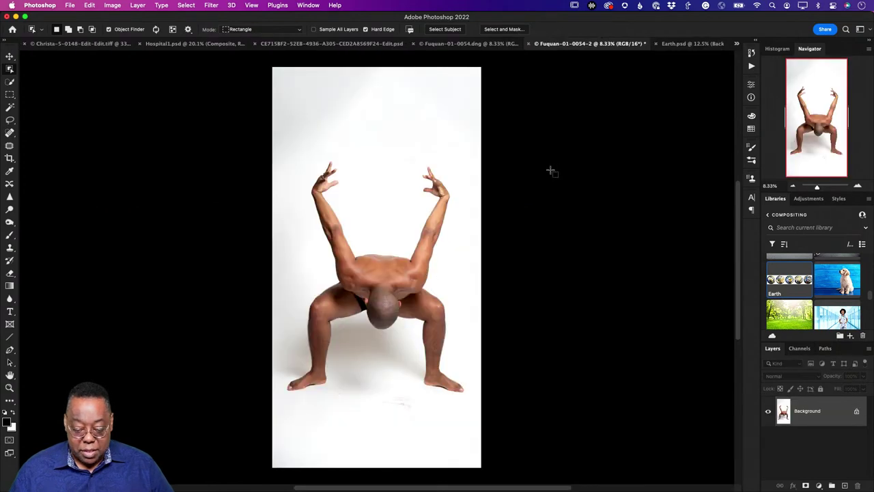
key("super+b")
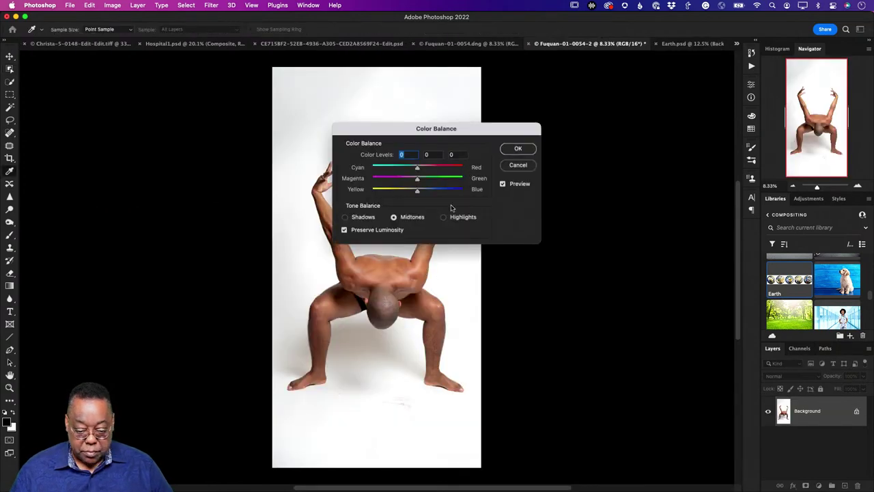
left_click(518, 166)
key("super+v")
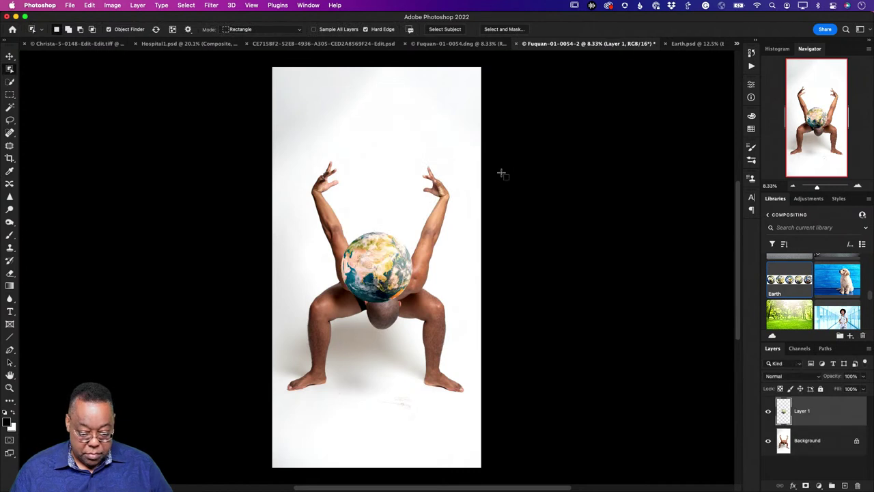
Scale the globe to about 148% and position it between the man's raised hands
key("v")
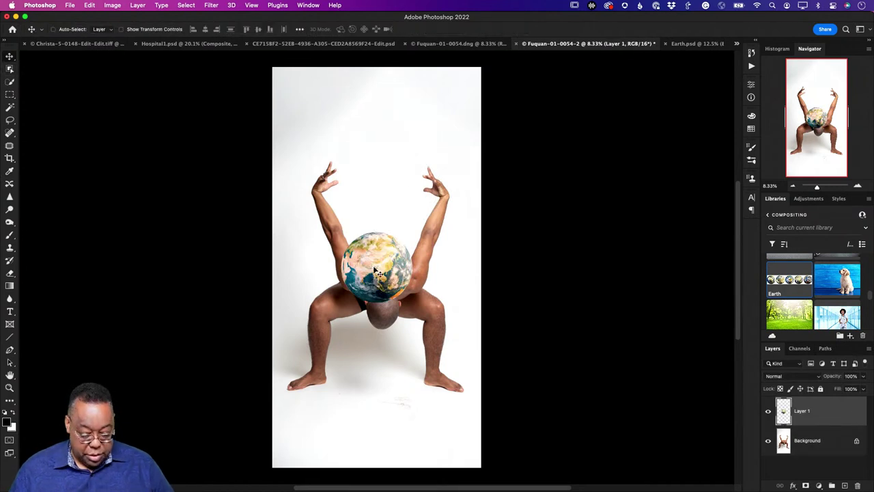
left_click_drag(377, 270, 361, 169)
key("super+t")
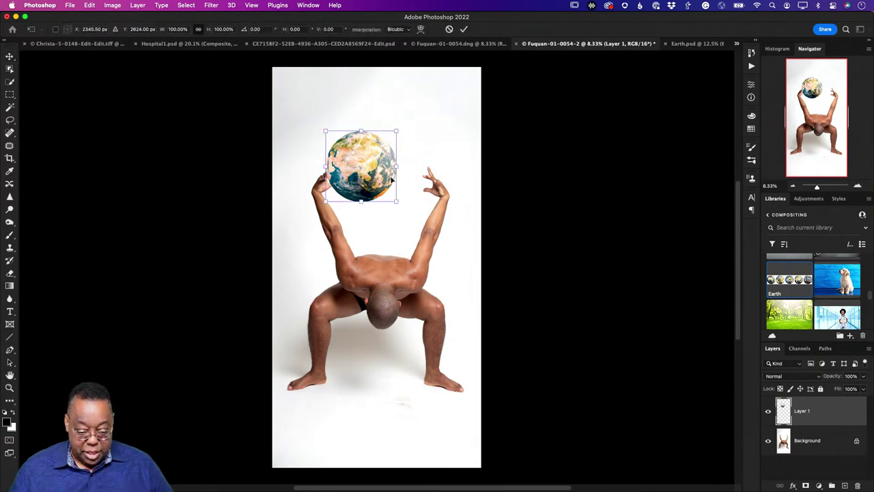
left_click_drag(396, 202, 431, 236)
left_click_drag(394, 202, 397, 200)
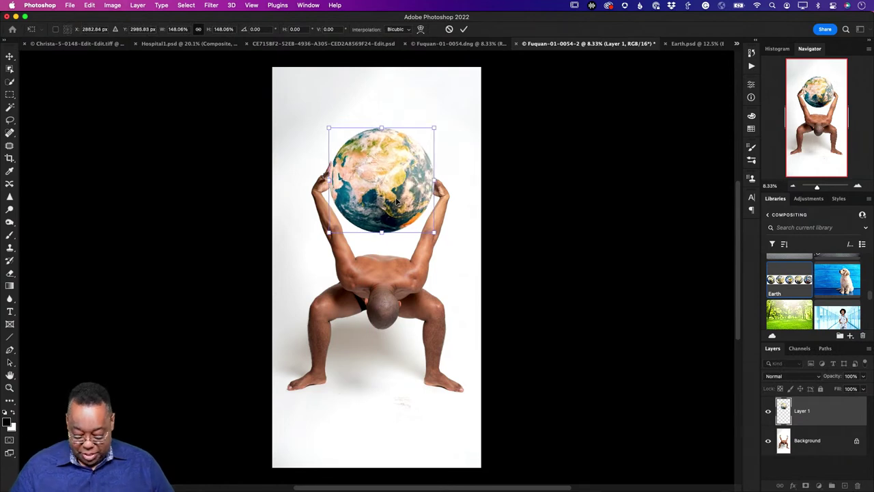
key("Return")
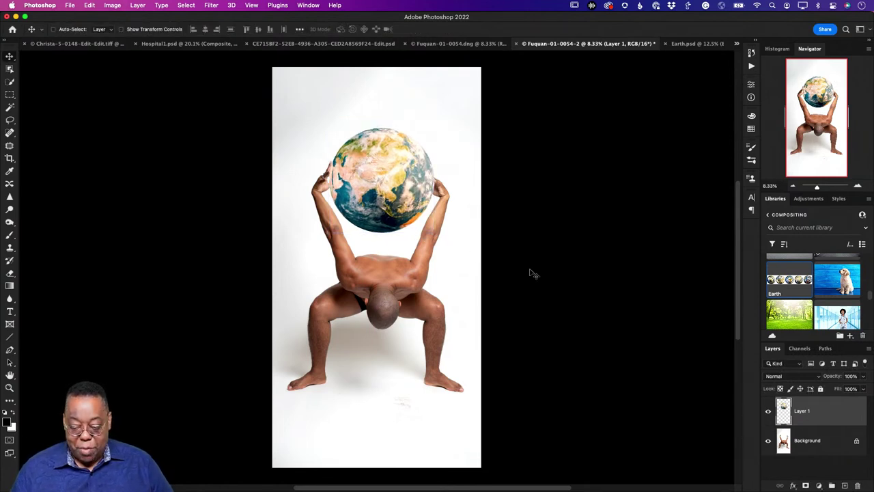
left_click(826, 441)
Copy the man with Select Subject onto Layer 2 and move it above the globe layer
left_click(189, 6)
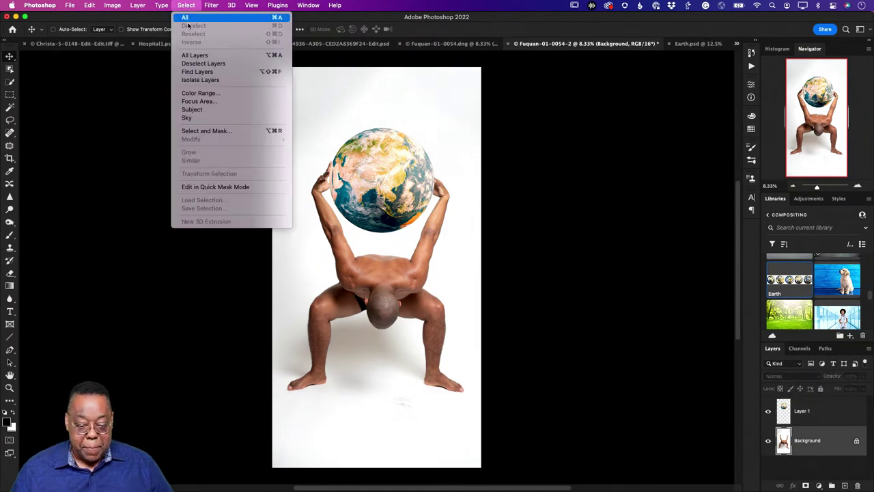
left_click(208, 109)
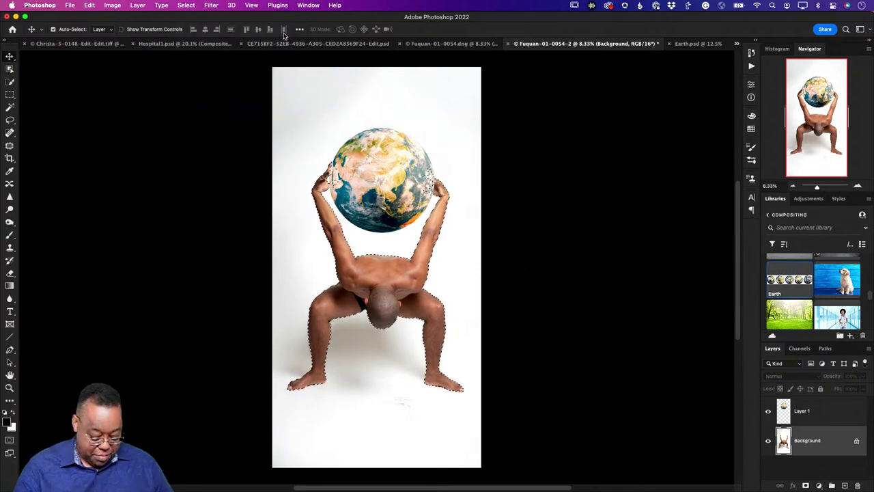
key("super+j")
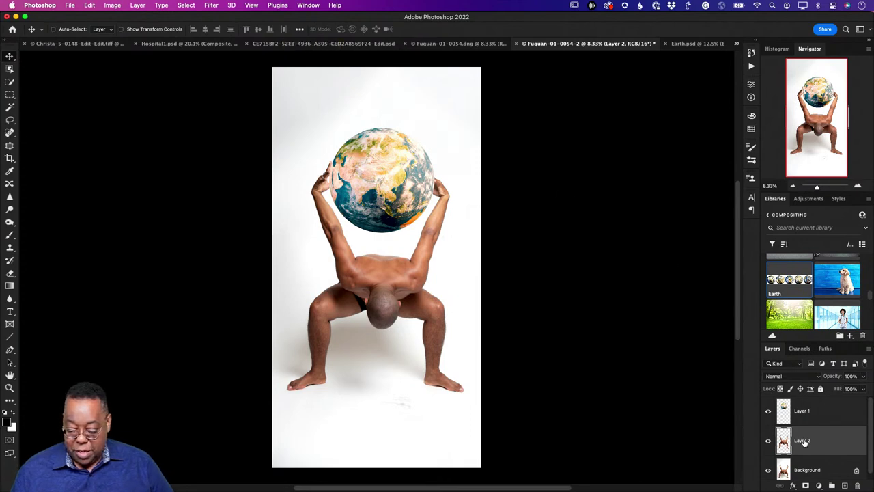
left_click_drag(805, 444, 805, 407)
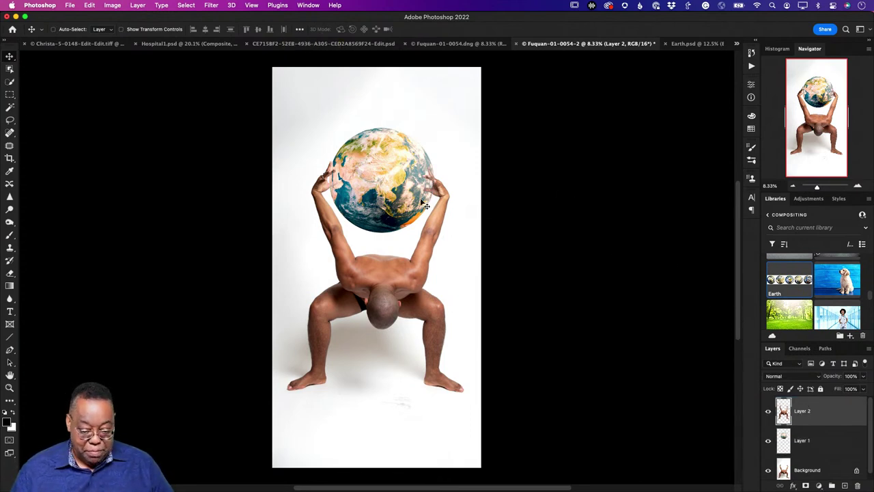
key("z")
left_click_drag(413, 193, 461, 235)
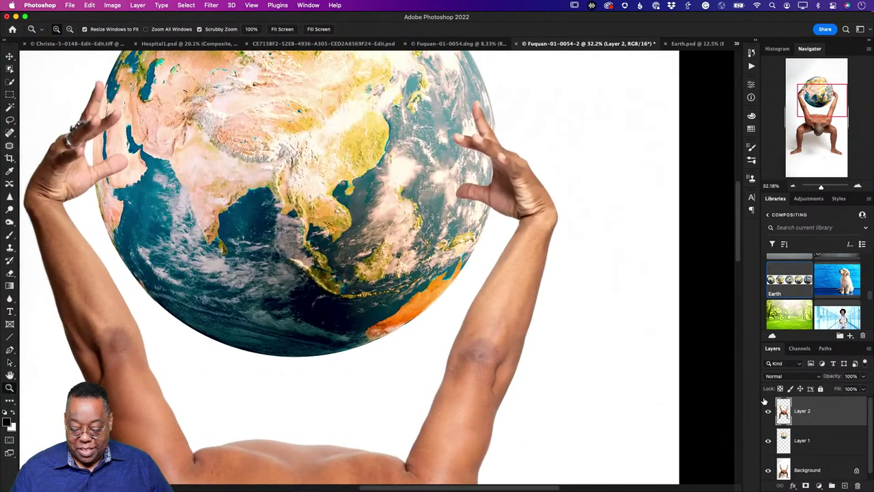
Add a mask to Layer 2 and paint black where the hands overlap the globe
left_click(805, 486)
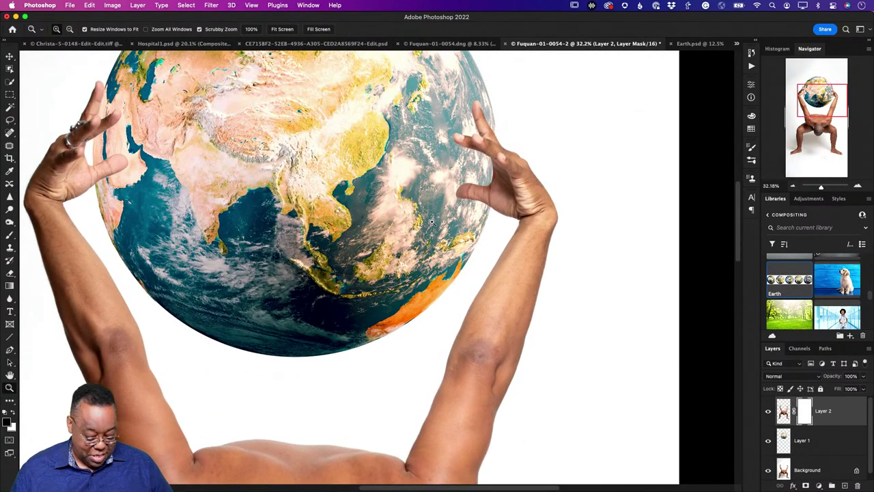
key("b")
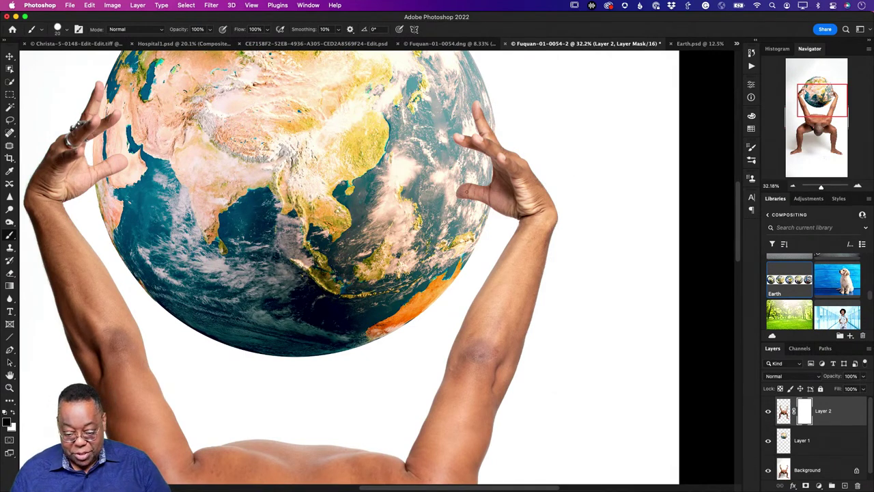
mouse_move(476, 192)
left_mouse_down()
mouse_move(460, 192)
mouse_move(464, 185)
mouse_move(481, 198)
mouse_move(482, 184)
left_mouse_up()
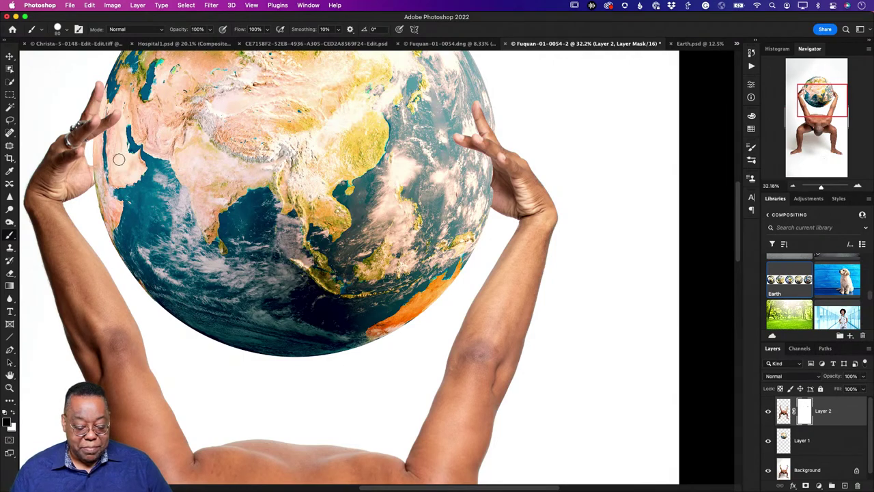
key("super+0")
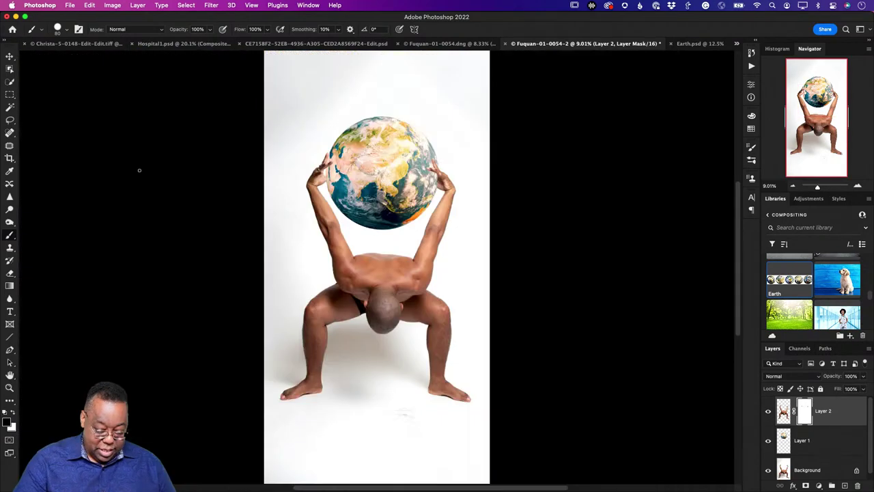